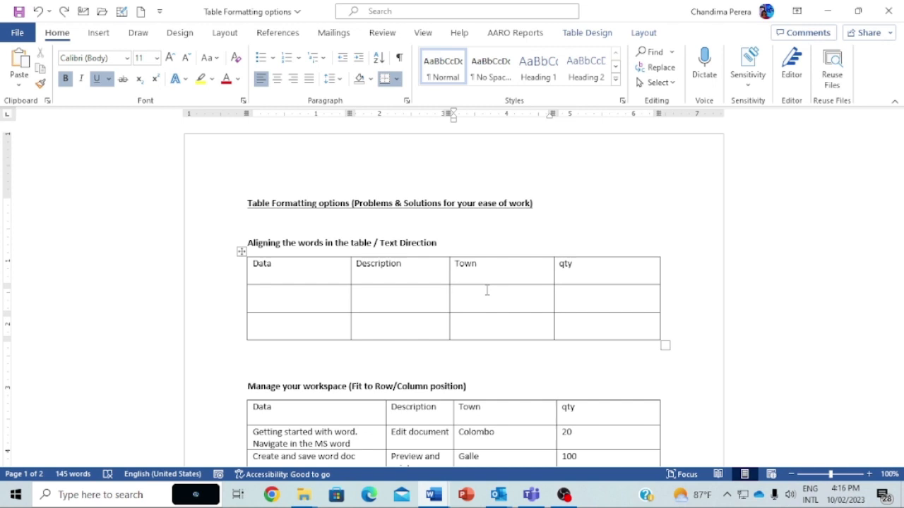
{"action": "left_click", "coordinate": [319, 267]}
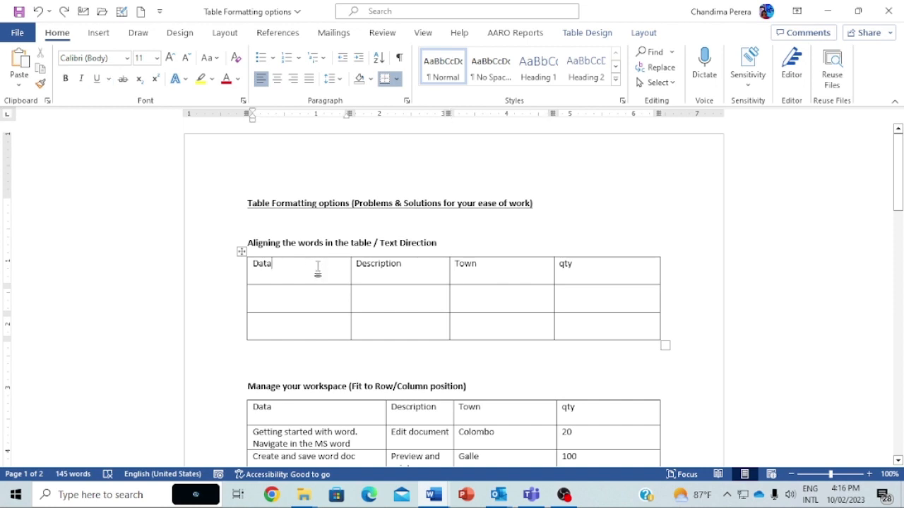
{"action": "left_click", "coordinate": [272, 243]}
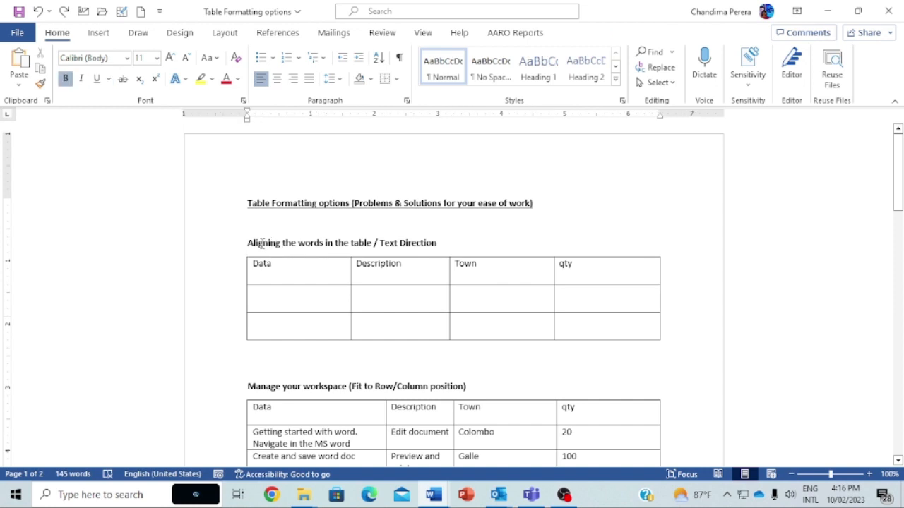
{"action": "left_click_drag", "start_coordinate": [255, 242], "coordinate": [281, 242]}
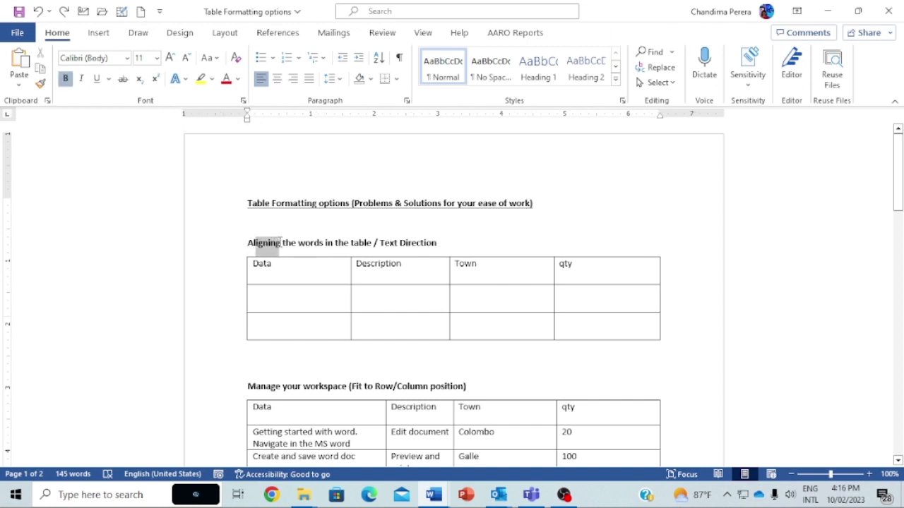
{"action": "left_click", "coordinate": [358, 243]}
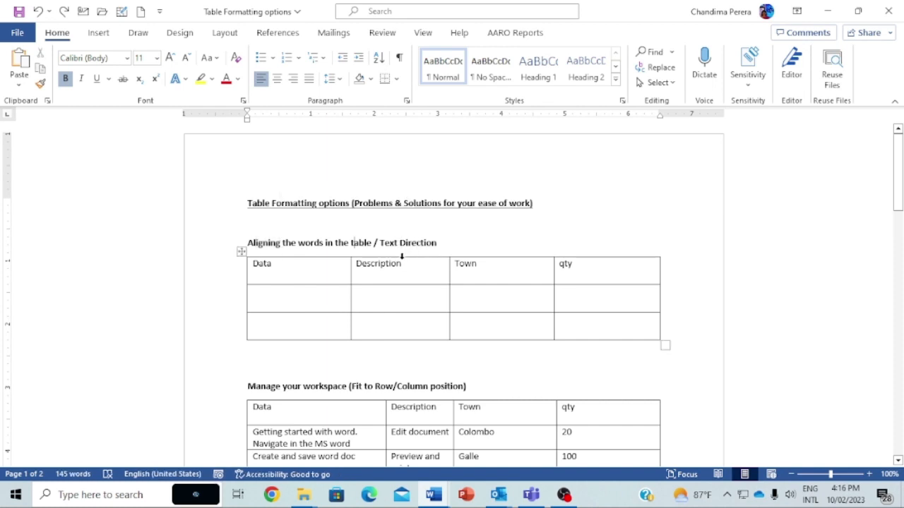
{"action": "left_click", "coordinate": [463, 264]}
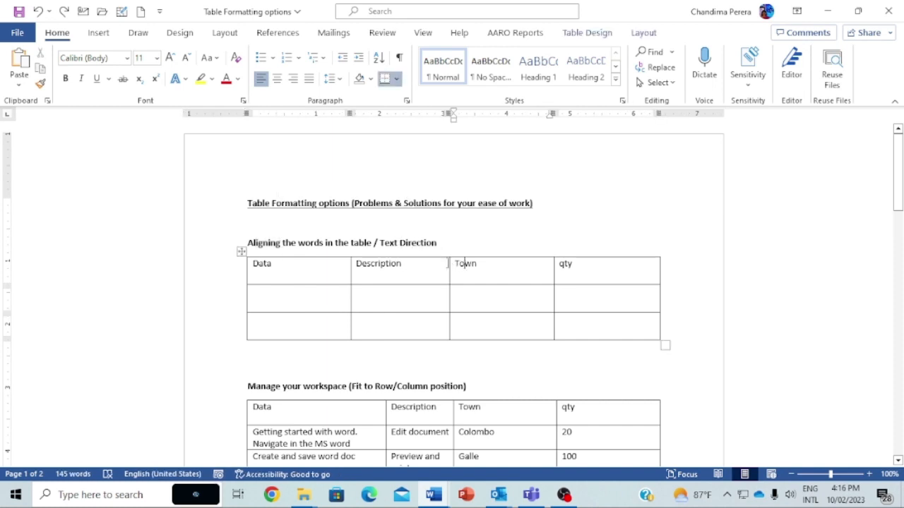
{"action": "left_click", "coordinate": [412, 263]}
- Try top center, top right, center left, center and center right alignment on the first table's Data header cell
{"action": "left_click", "coordinate": [296, 278]}
{"action": "left_click", "coordinate": [644, 34]}
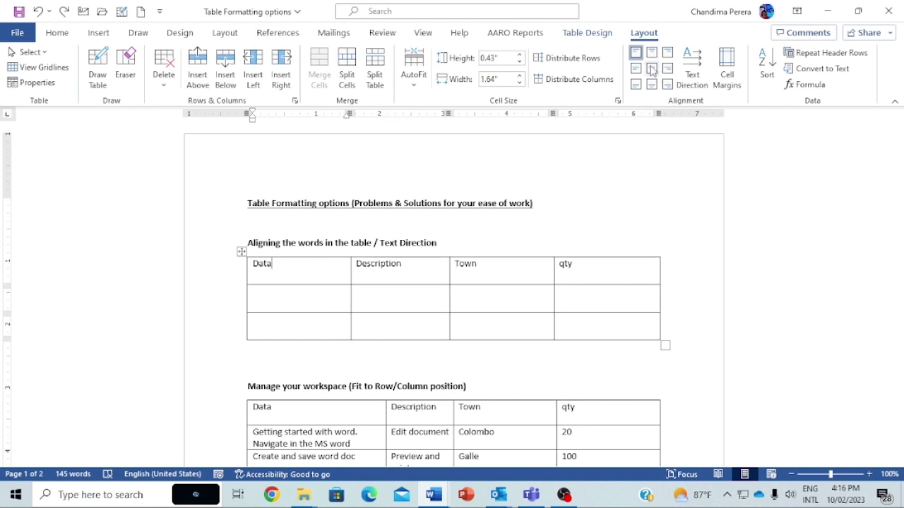
{"action": "left_click", "coordinate": [652, 55]}
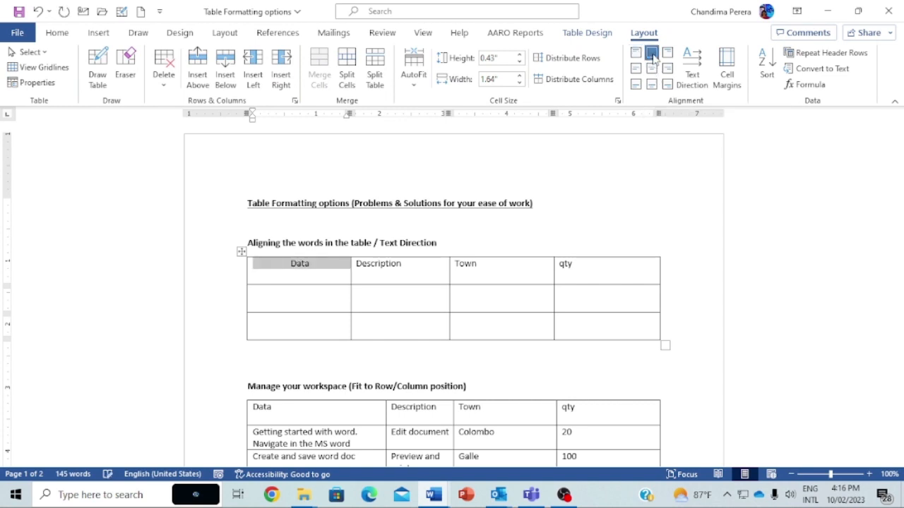
{"action": "left_click", "coordinate": [667, 54]}
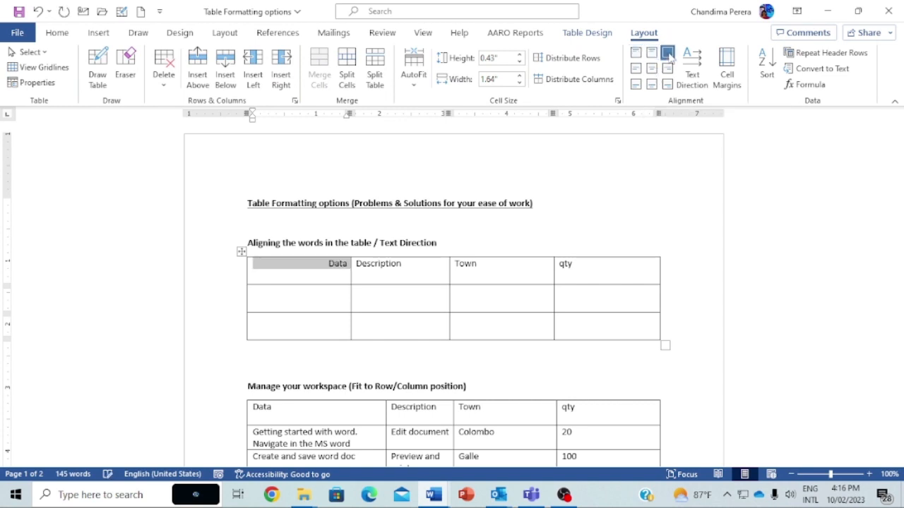
{"action": "left_click", "coordinate": [637, 69]}
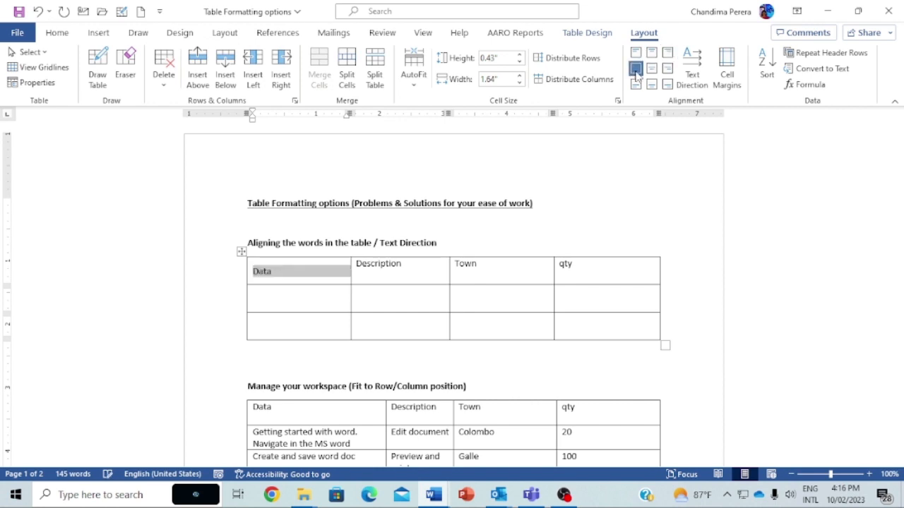
{"action": "left_click", "coordinate": [652, 68]}
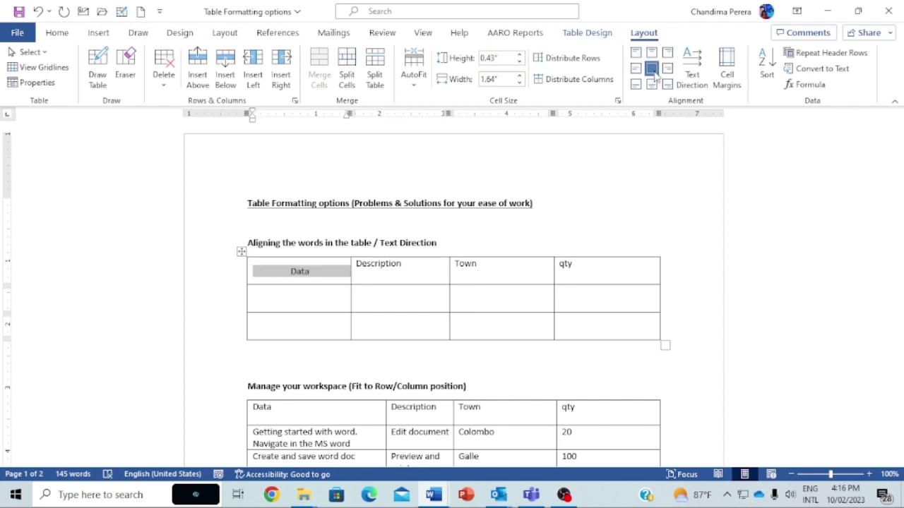
{"action": "left_click", "coordinate": [667, 69]}
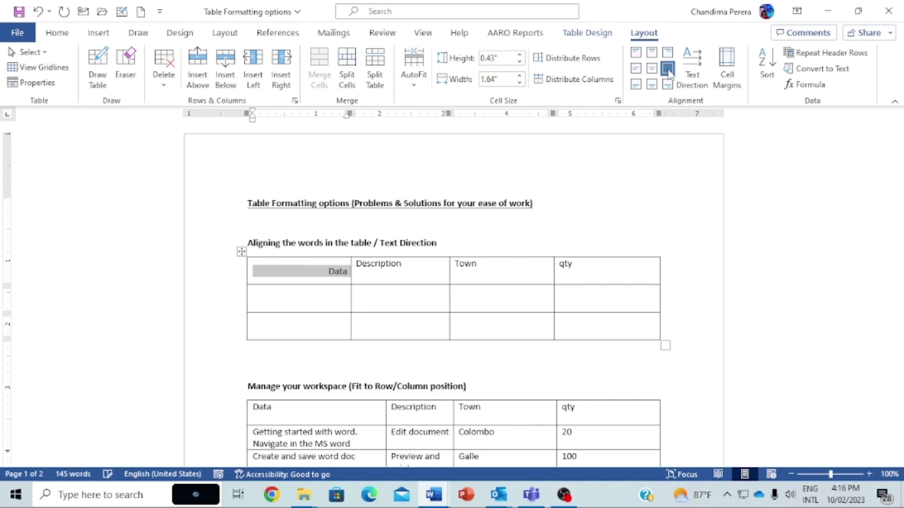
- Try the three bottom alignments and center on the Data header cell, then return it to top left alignment
{"action": "left_click", "coordinate": [635, 84]}
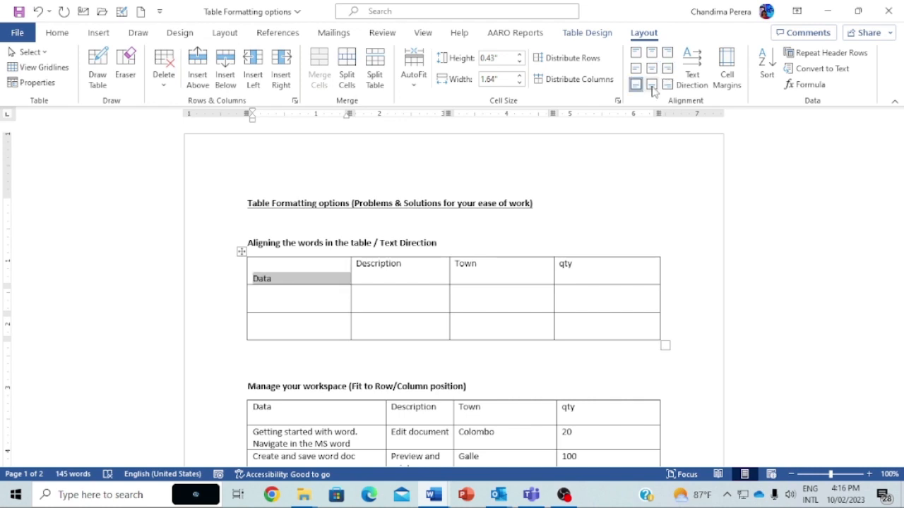
{"action": "left_click", "coordinate": [652, 84]}
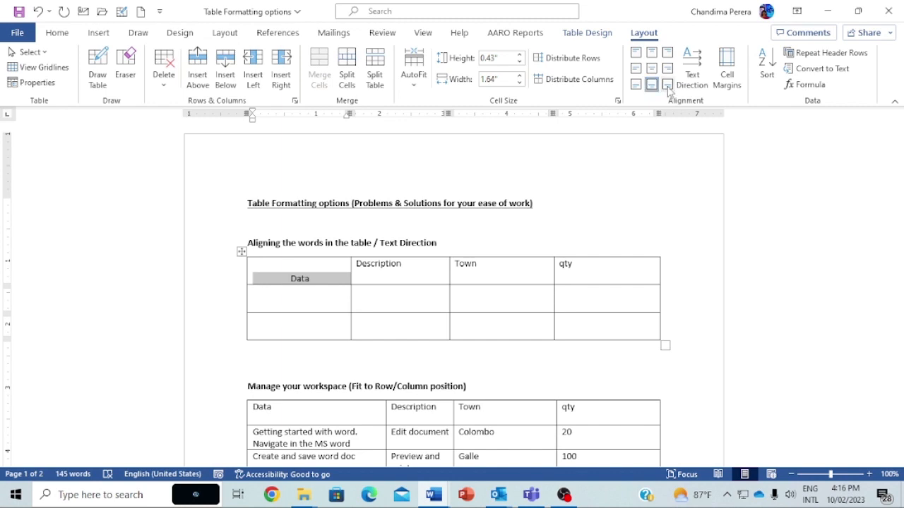
{"action": "left_click", "coordinate": [667, 84]}
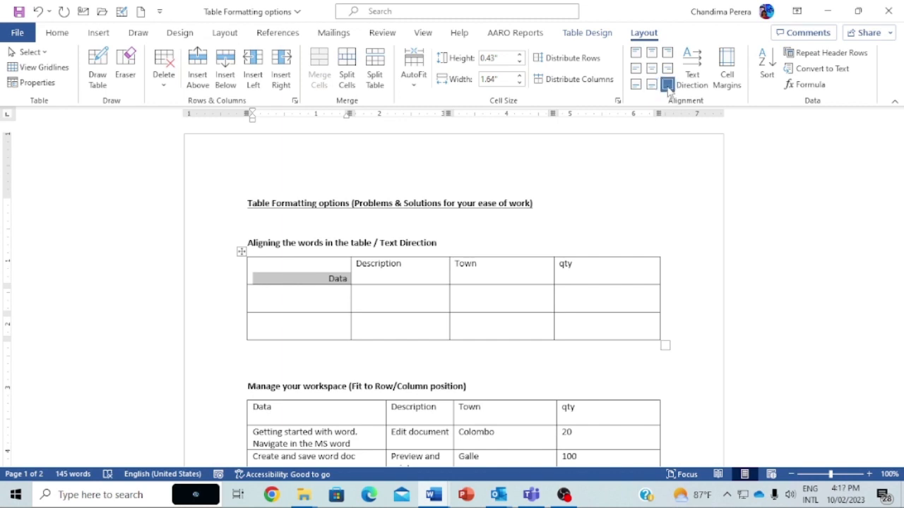
{"action": "left_click", "coordinate": [651, 69]}
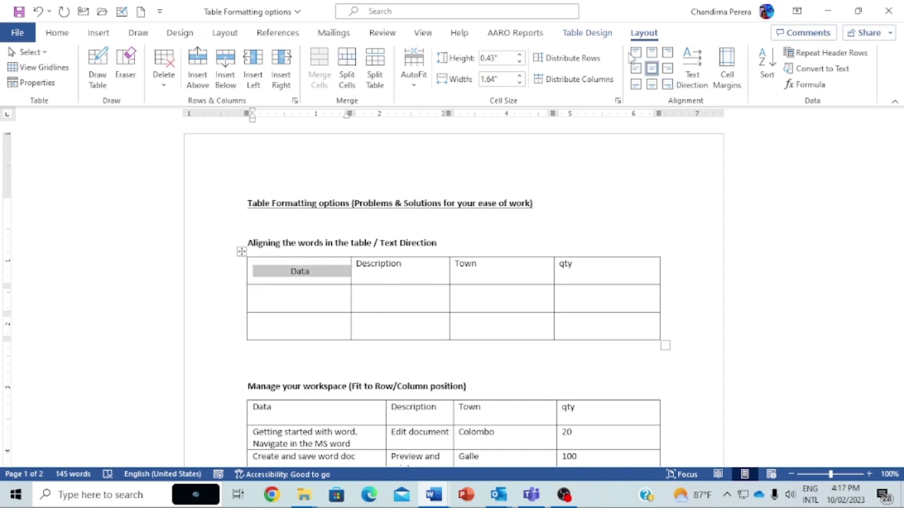
{"action": "left_click", "coordinate": [636, 55]}
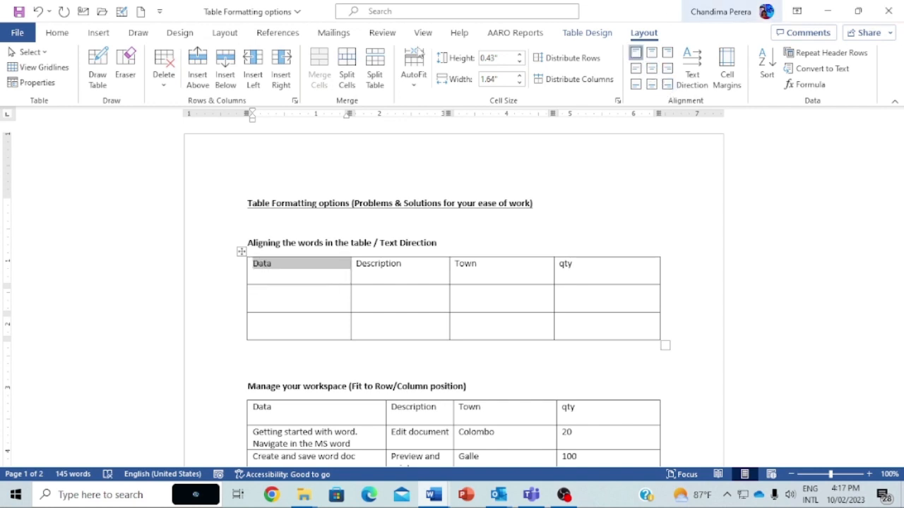
- Show the formatting marks and examine the end-of-cell markers in the first table's cells
{"action": "left_click", "coordinate": [275, 269]}
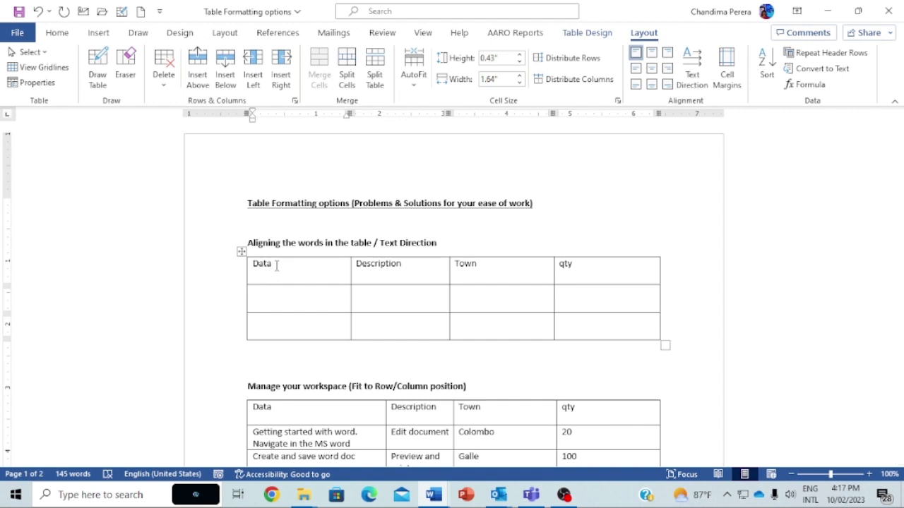
{"action": "left_click", "coordinate": [56, 33]}
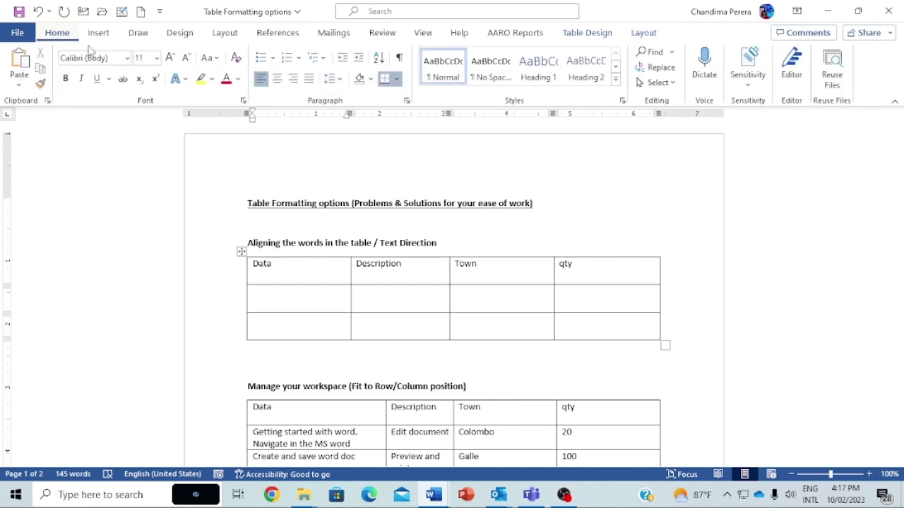
{"action": "left_click", "coordinate": [400, 59]}
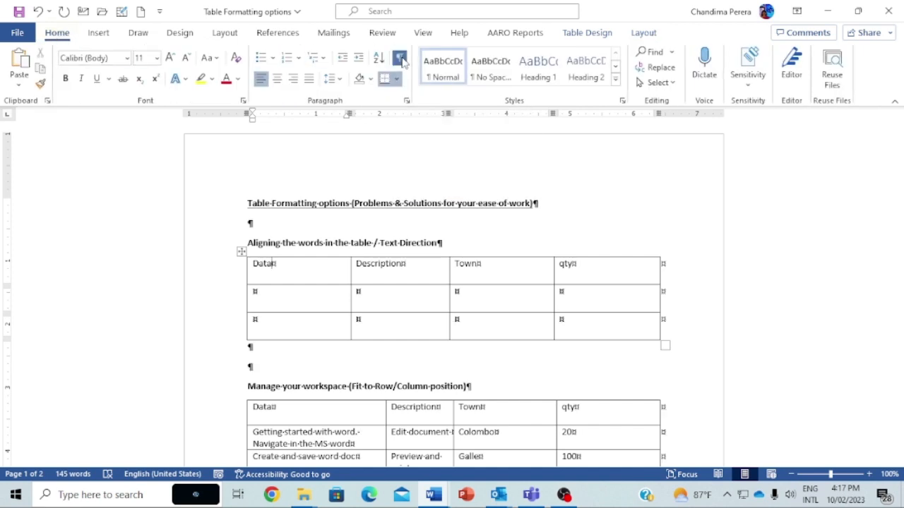
{"action": "left_click", "coordinate": [265, 292]}
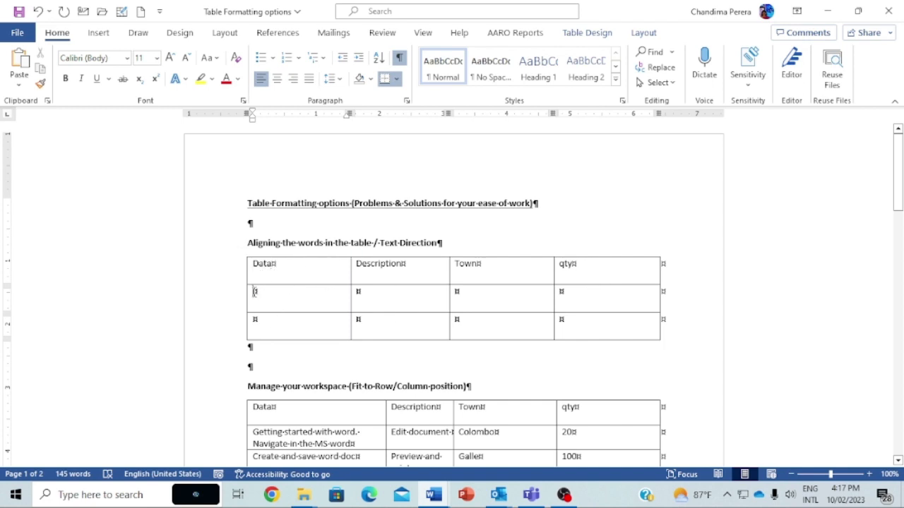
{"action": "left_click", "coordinate": [359, 292]}
{"action": "mouse_move", "coordinate": [311, 265]}
{"action": "left_mouse_down"}
{"action": "mouse_move", "coordinate": [558, 272]}
{"action": "mouse_move", "coordinate": [571, 323]}
{"action": "left_mouse_up"}
{"action": "left_click", "coordinate": [260, 292]}
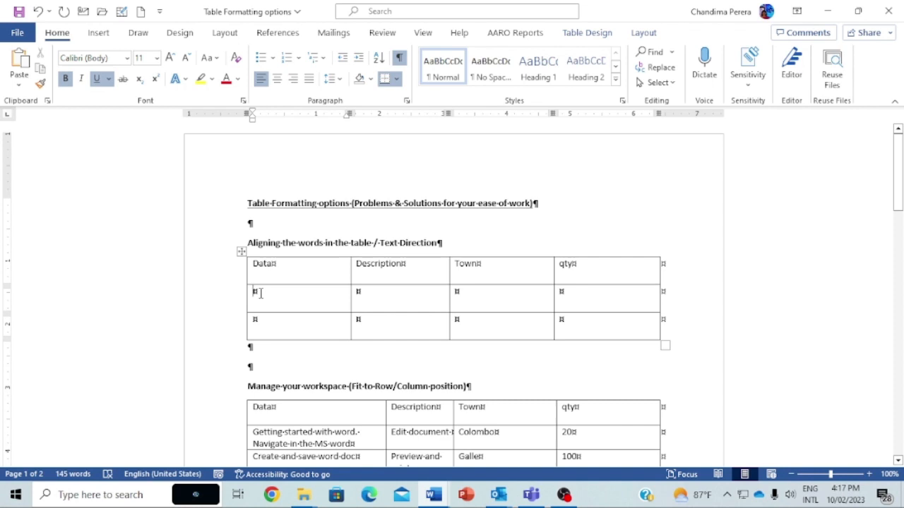
- Reduce the first table's header row height to about 0.24 inches and hide the formatting marks
{"action": "left_click", "coordinate": [283, 266]}
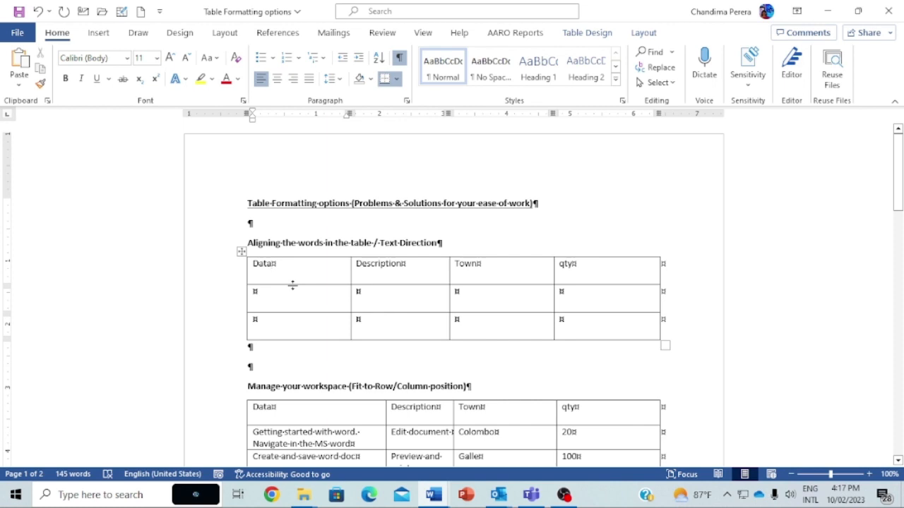
{"action": "left_click_drag", "start_coordinate": [292, 285], "coordinate": [292, 273]}
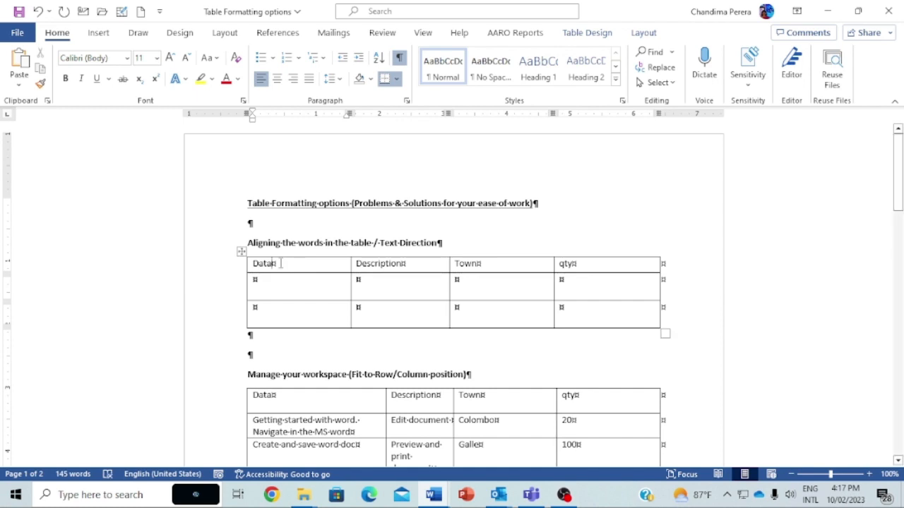
{"action": "left_click", "coordinate": [404, 62]}
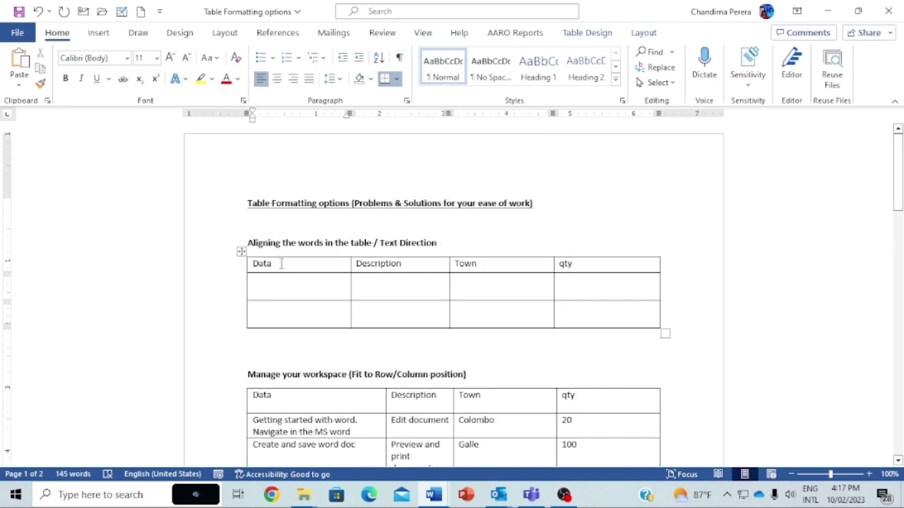
- Align the Data header cell to top center and add an empty paragraph below its text
{"action": "left_click", "coordinate": [644, 33]}
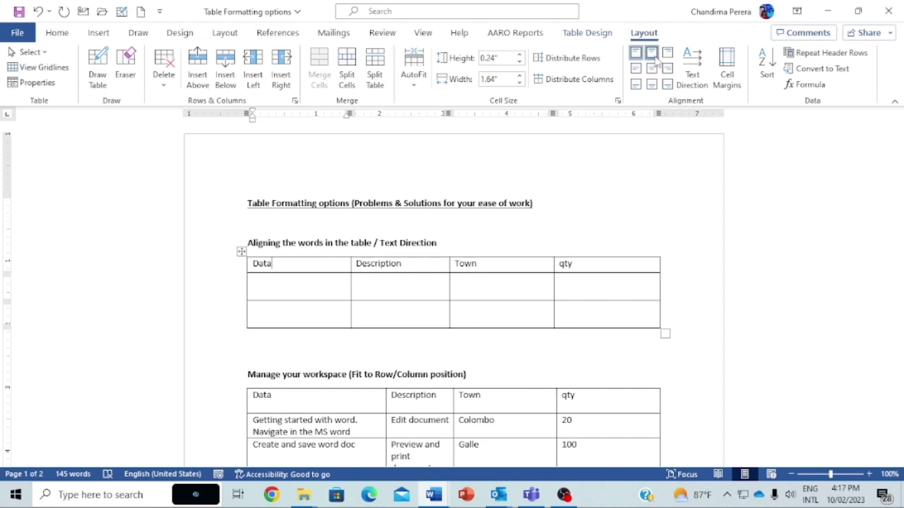
{"action": "left_click", "coordinate": [652, 53]}
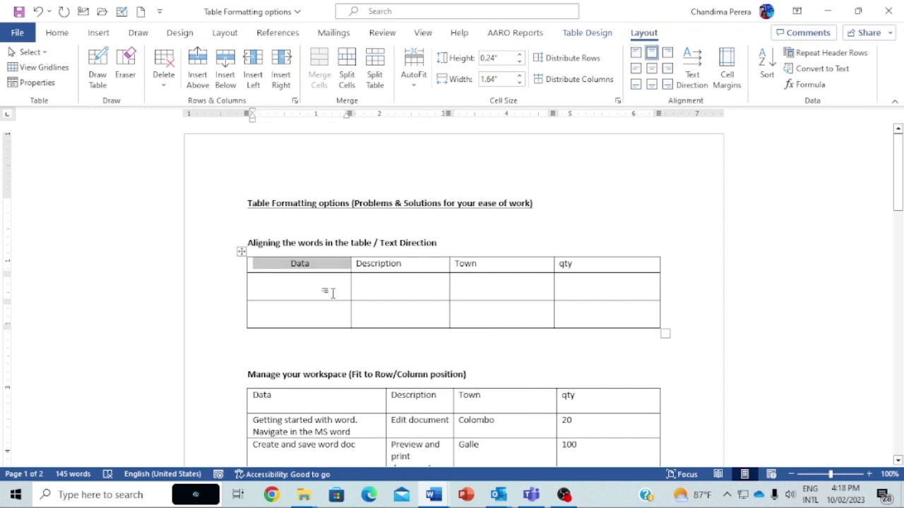
{"action": "left_click", "coordinate": [318, 264]}
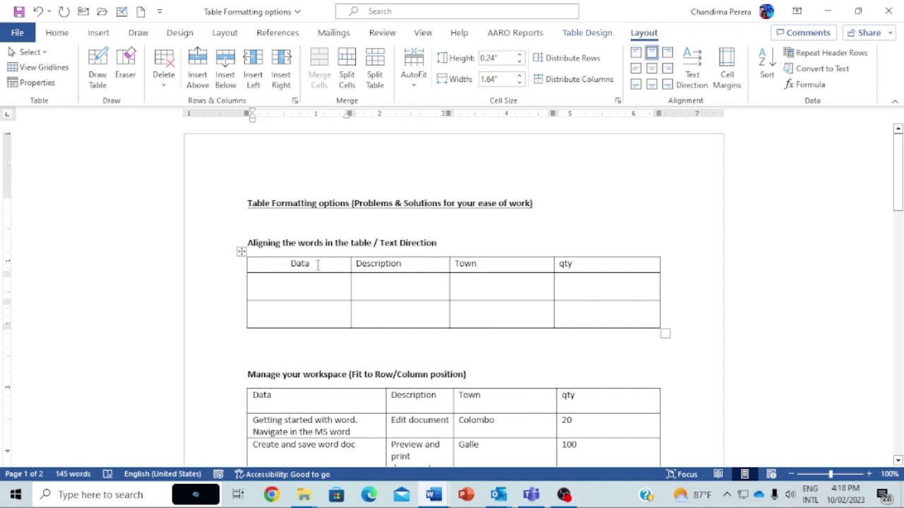
{"action": "key", "text": "Return"}
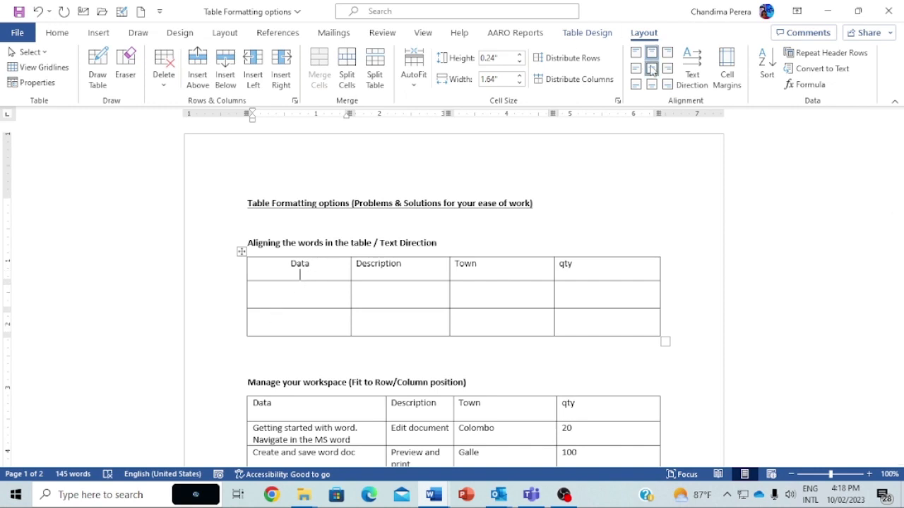
- Cycle the Data header cell through the center and center right alignments, finishing with center left
{"action": "left_click", "coordinate": [651, 68]}
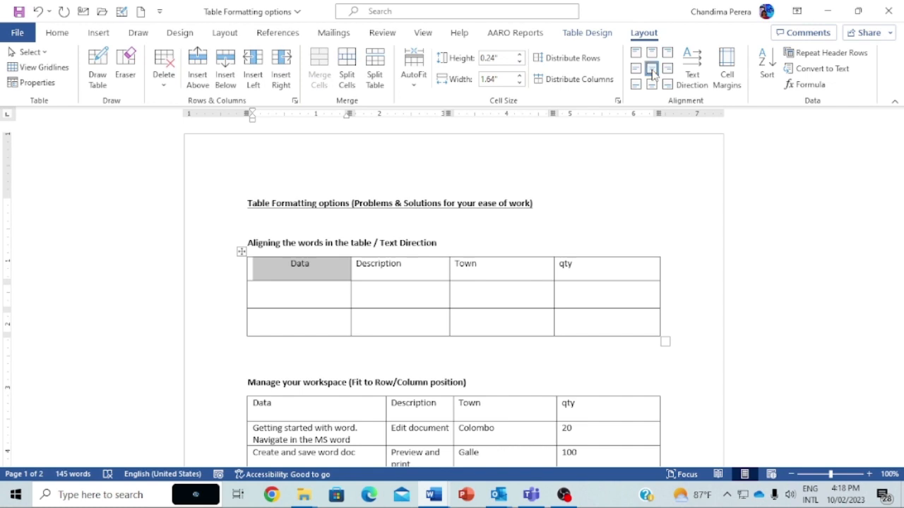
{"action": "left_click", "coordinate": [667, 70]}
{"action": "left_click", "coordinate": [651, 68]}
{"action": "left_click", "coordinate": [635, 68]}
{"action": "left_click", "coordinate": [651, 68]}
{"action": "left_click", "coordinate": [665, 69]}
{"action": "left_click", "coordinate": [651, 69]}
{"action": "left_click", "coordinate": [635, 68]}
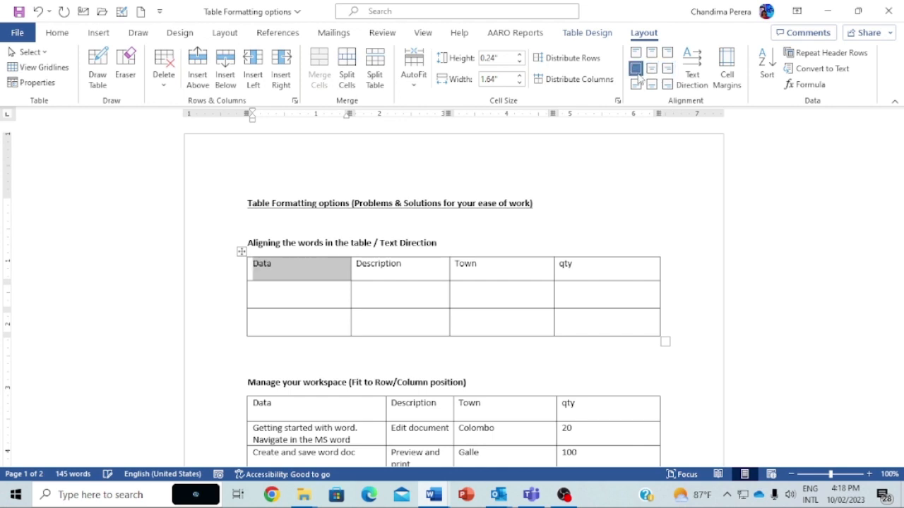
- Show the formatting marks, delete the extra paragraph mark after Data and increase the first table's header row height
{"action": "left_click", "coordinate": [58, 34]}
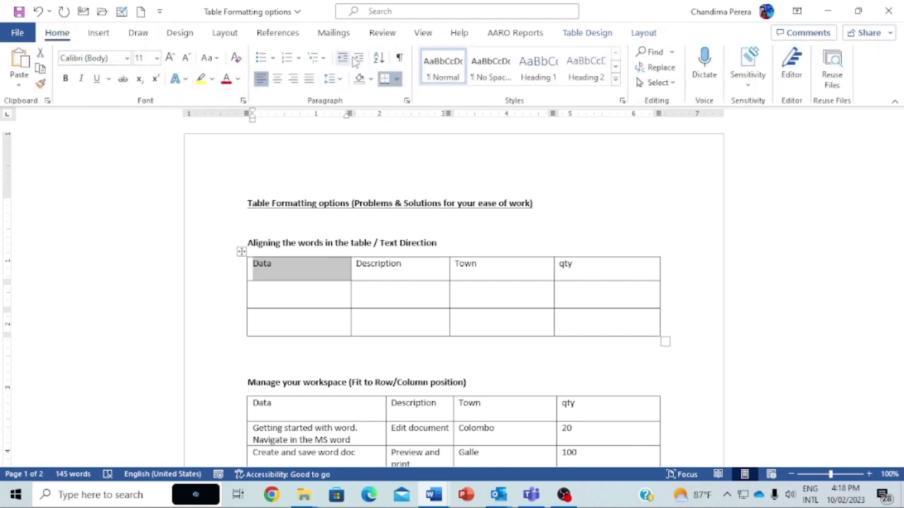
{"action": "left_click", "coordinate": [400, 61]}
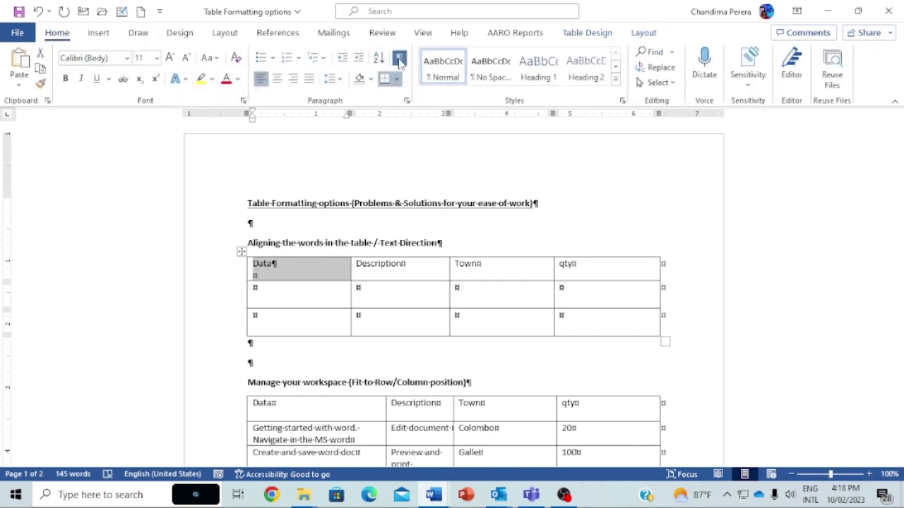
{"action": "left_click", "coordinate": [274, 264]}
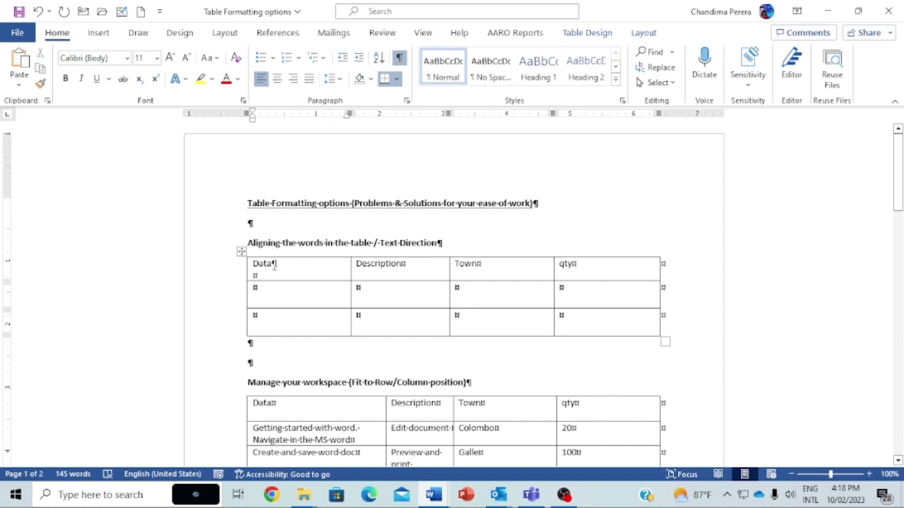
{"action": "key", "text": "Delete"}
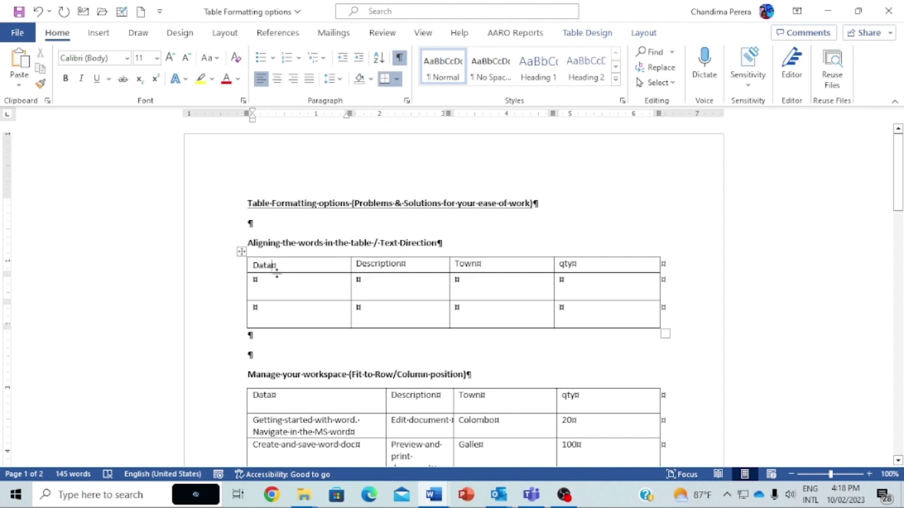
{"action": "left_click_drag", "start_coordinate": [276, 273], "coordinate": [274, 285]}
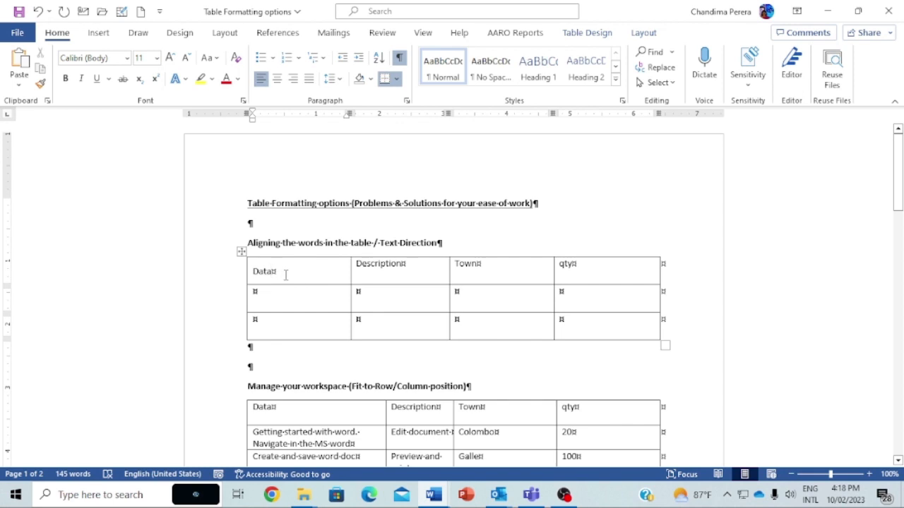
- Align the Data header cell to center and apply the same center alignment to the first table's whole header row
{"action": "left_click", "coordinate": [641, 34]}
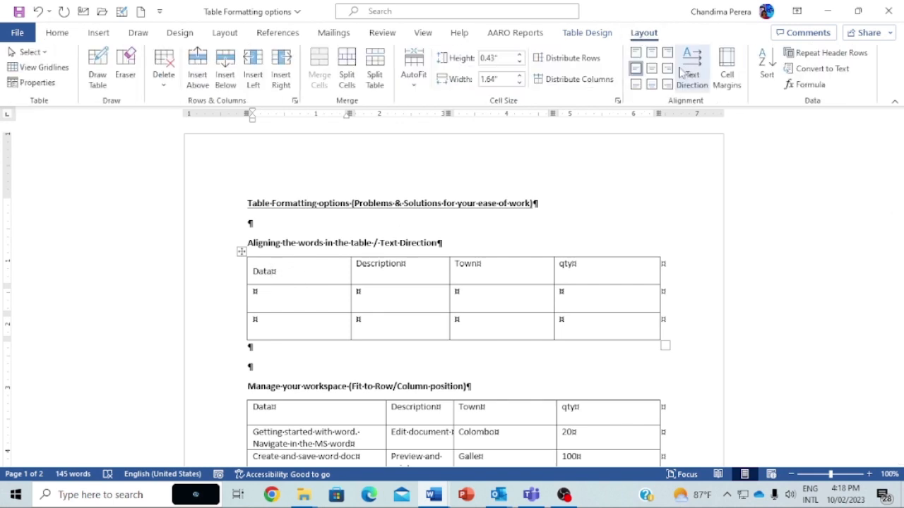
{"action": "left_click", "coordinate": [651, 68]}
{"action": "left_click", "coordinate": [335, 272]}
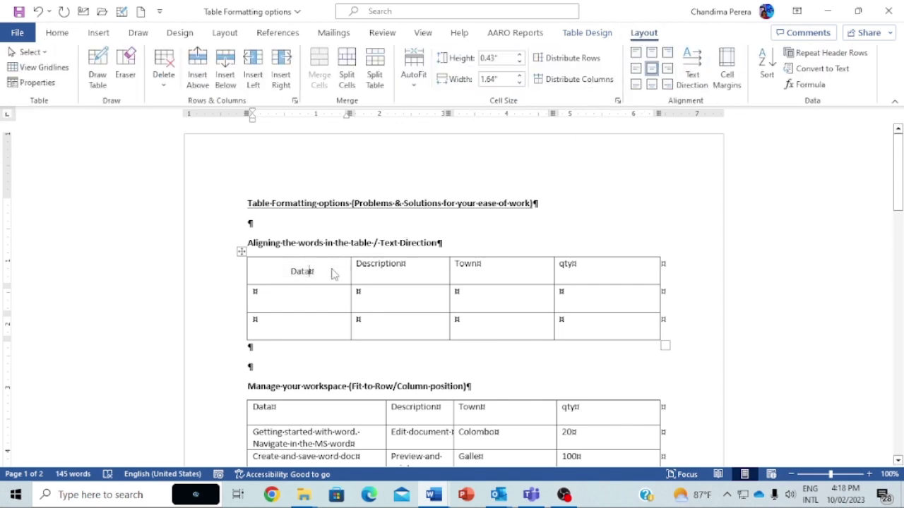
{"action": "left_click_drag", "start_coordinate": [289, 267], "coordinate": [610, 272]}
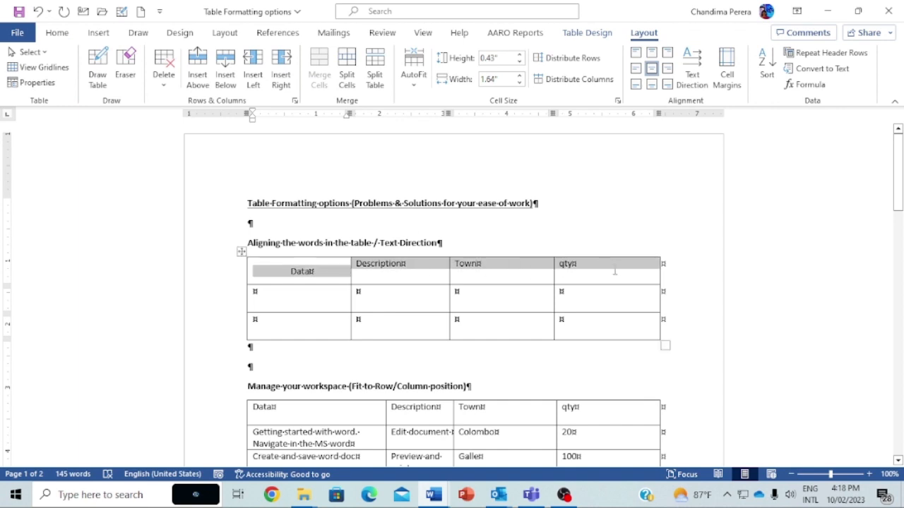
{"action": "left_click", "coordinate": [651, 69]}
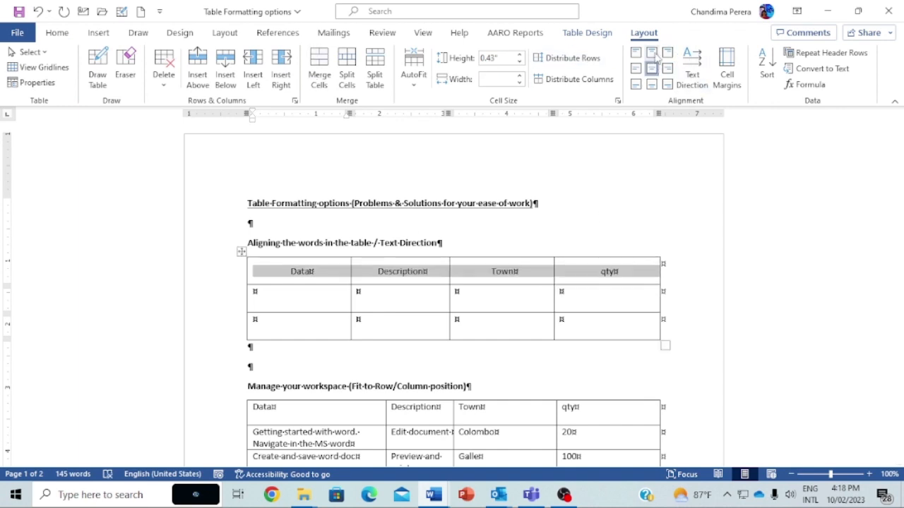
- Cycle the first table's header row through top right, center right and center alignment, finishing with center left
{"action": "left_click", "coordinate": [667, 52]}
{"action": "left_click", "coordinate": [667, 68]}
{"action": "left_click", "coordinate": [652, 68]}
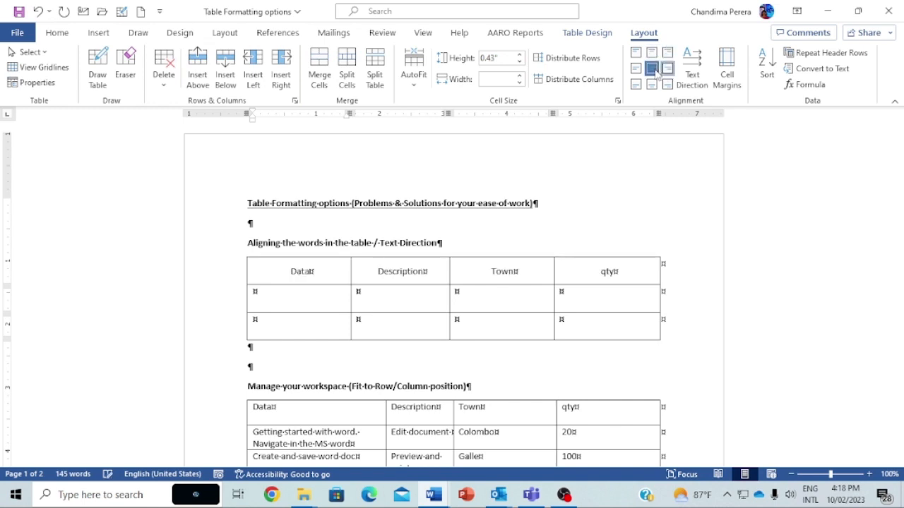
{"action": "left_click", "coordinate": [637, 68]}
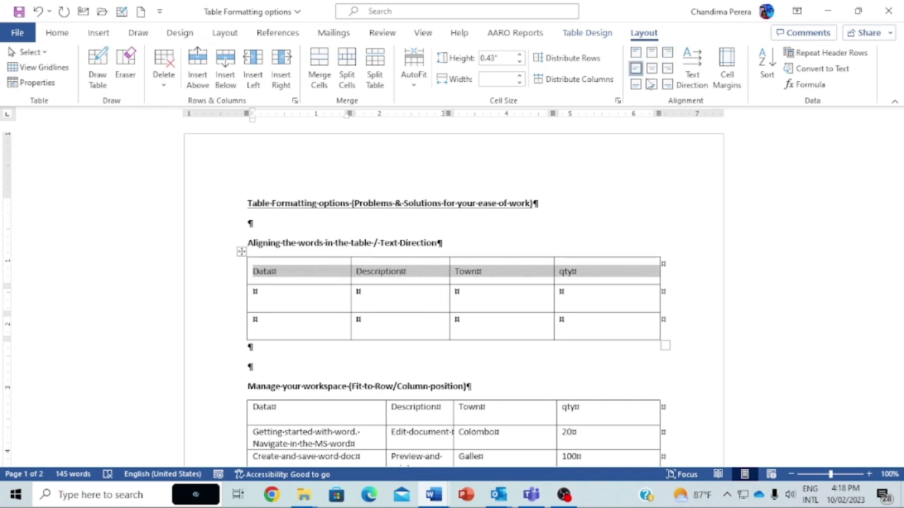
- Cycle the header row through bottom center, bottom right and center right alignment, finishing with center
{"action": "left_click", "coordinate": [652, 84]}
{"action": "left_click", "coordinate": [667, 84]}
{"action": "left_click", "coordinate": [667, 68]}
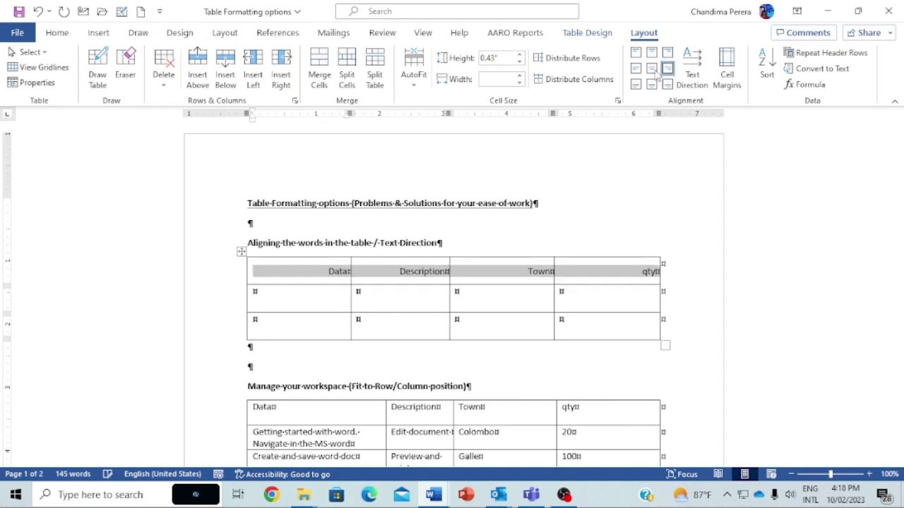
{"action": "left_click", "coordinate": [652, 69]}
- Cycle the header row through top left, top center and center alignment, finishing with center left
{"action": "left_click", "coordinate": [636, 54]}
{"action": "left_click", "coordinate": [652, 54]}
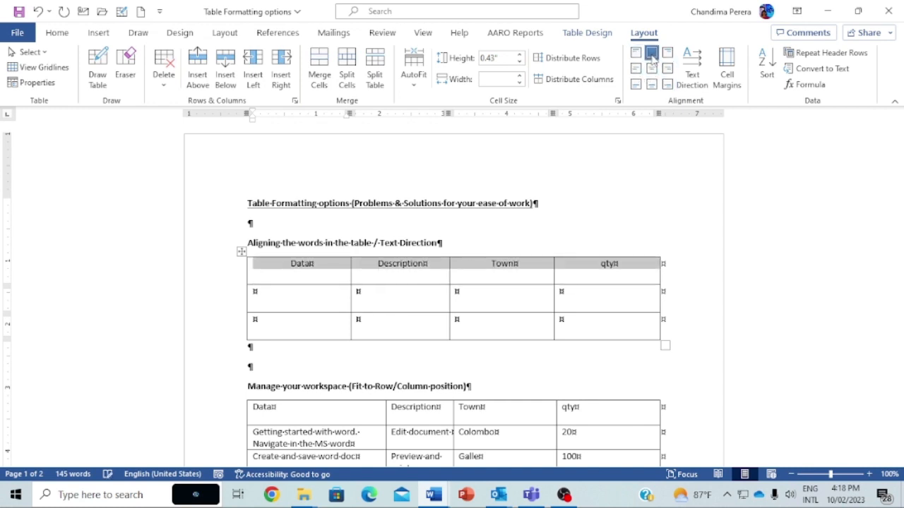
{"action": "left_click", "coordinate": [652, 68]}
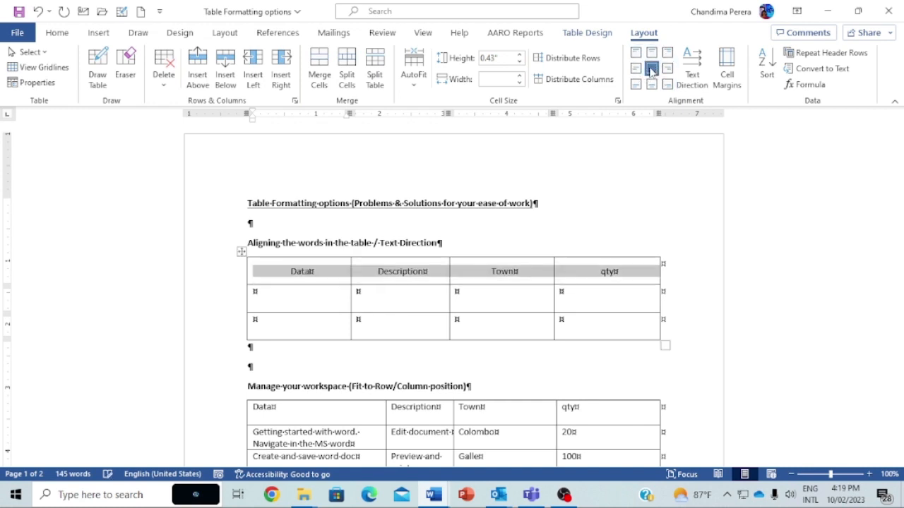
{"action": "left_click", "coordinate": [636, 68]}
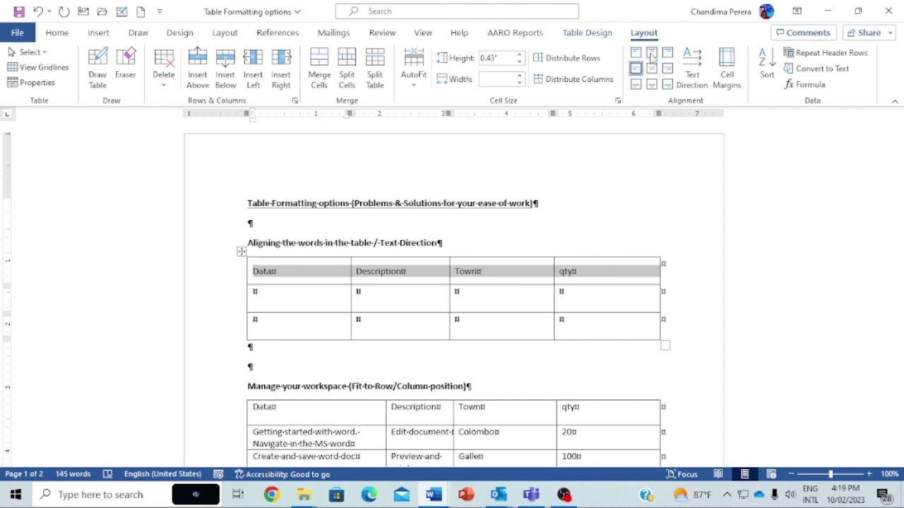
- Apply justified, centered and right paragraph alignment to the header row, finishing with left alignment
{"action": "left_click", "coordinate": [59, 34]}
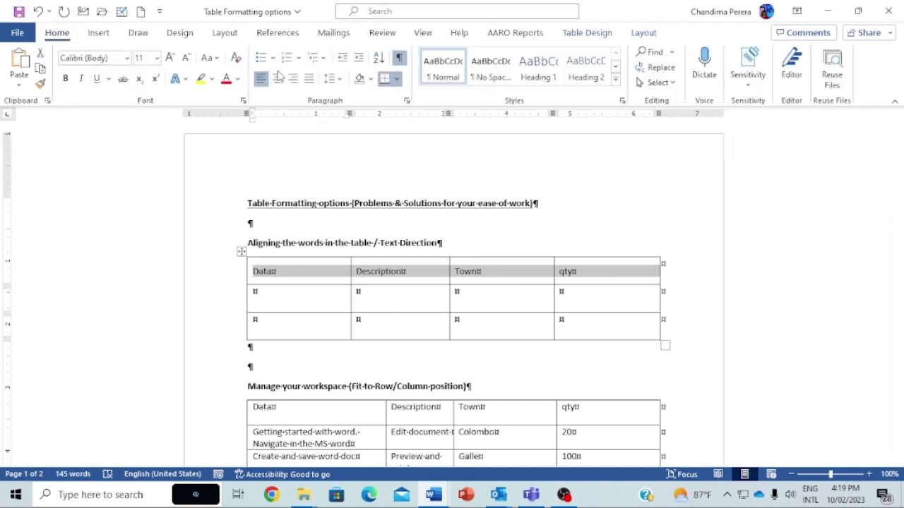
{"action": "left_click", "coordinate": [308, 78]}
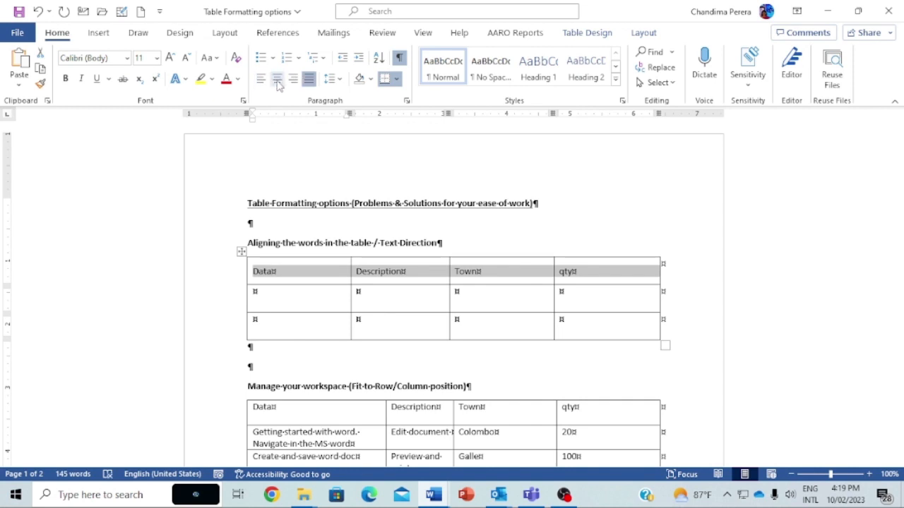
{"action": "left_click", "coordinate": [277, 81]}
{"action": "left_click", "coordinate": [293, 80]}
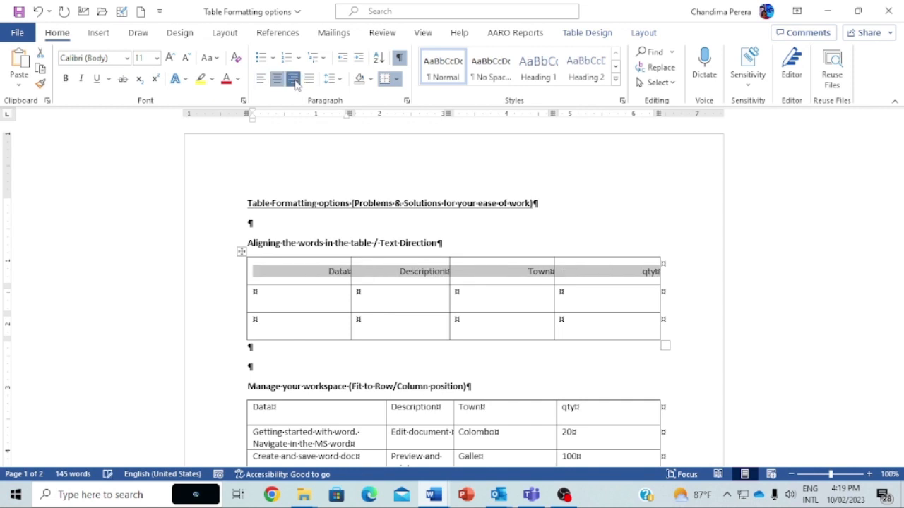
{"action": "left_click", "coordinate": [277, 80]}
{"action": "left_click", "coordinate": [261, 78]}
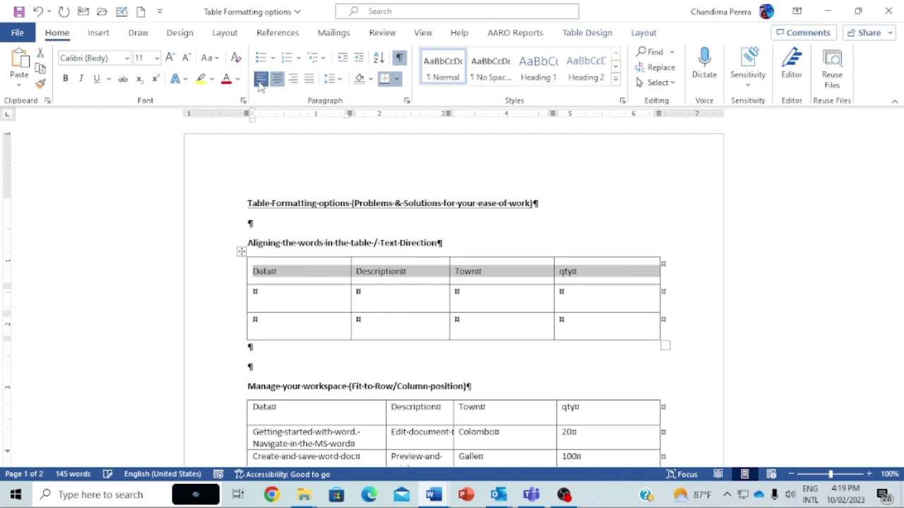
- Cycle the header row's paragraph alignment between center, right and left, finishing with right alignment
{"action": "left_click", "coordinate": [276, 80]}
{"action": "left_click", "coordinate": [293, 79]}
{"action": "left_click", "coordinate": [275, 83]}
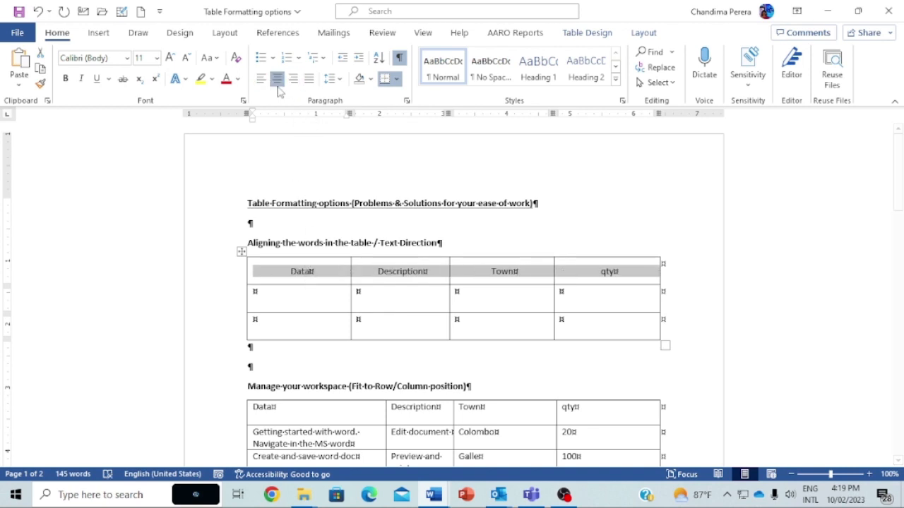
{"action": "left_click", "coordinate": [261, 81]}
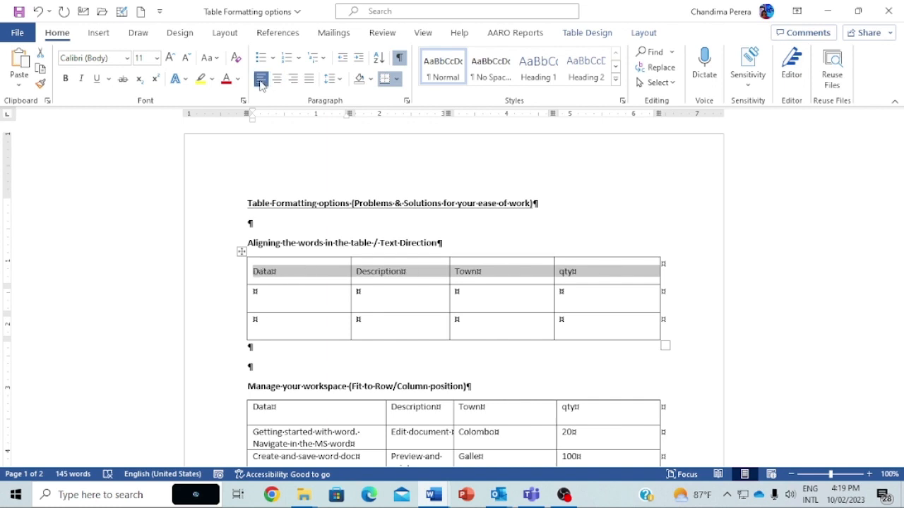
{"action": "left_click", "coordinate": [277, 80]}
{"action": "left_click", "coordinate": [293, 80]}
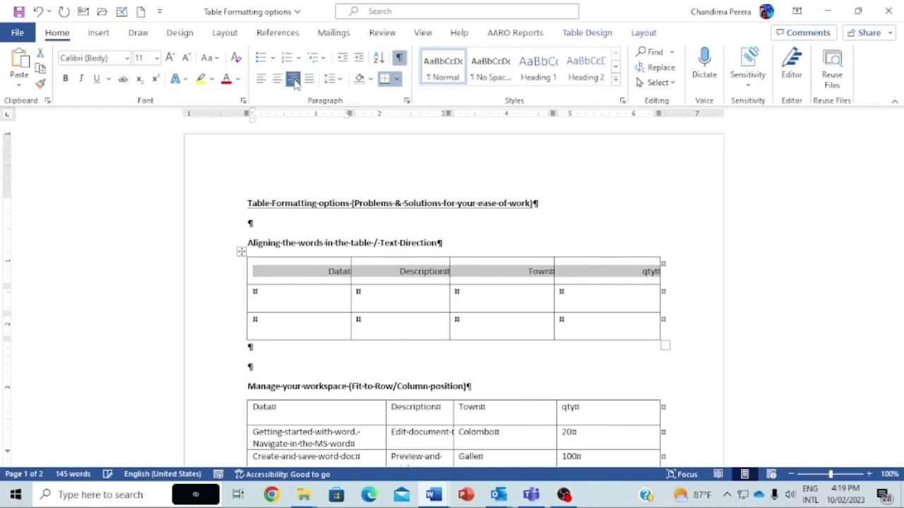
- Try the bottom center, right and left cell alignments on the header row, finish with center, and hide the formatting marks
{"action": "left_click", "coordinate": [646, 33]}
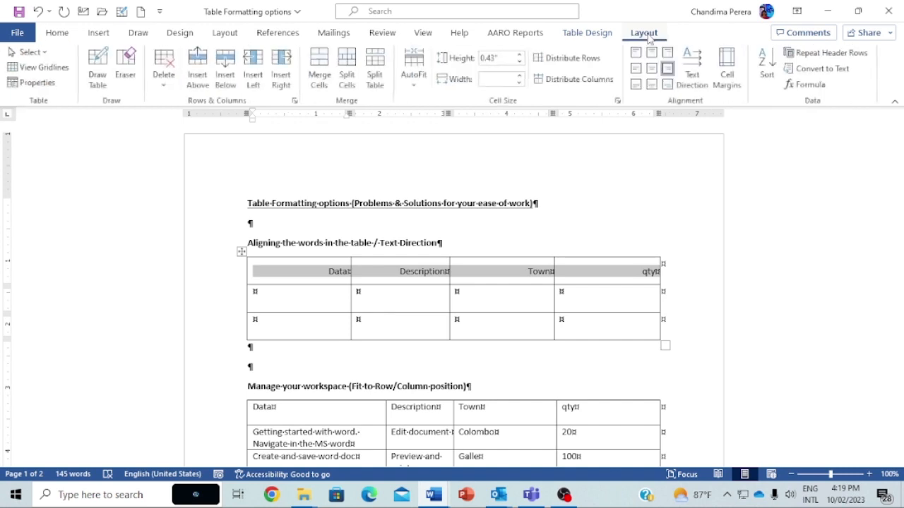
{"action": "left_click", "coordinate": [651, 85]}
{"action": "left_click", "coordinate": [668, 85]}
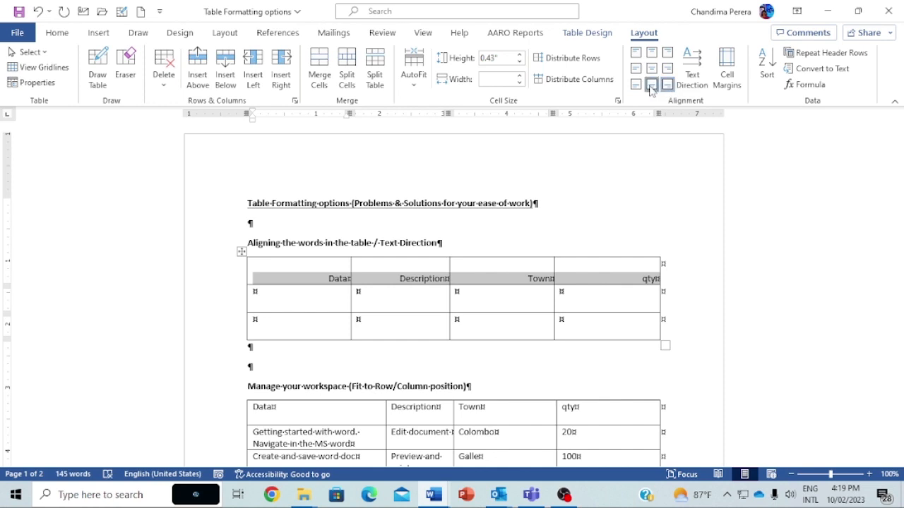
{"action": "left_click", "coordinate": [651, 84]}
{"action": "left_click", "coordinate": [635, 85]}
{"action": "left_click", "coordinate": [653, 70]}
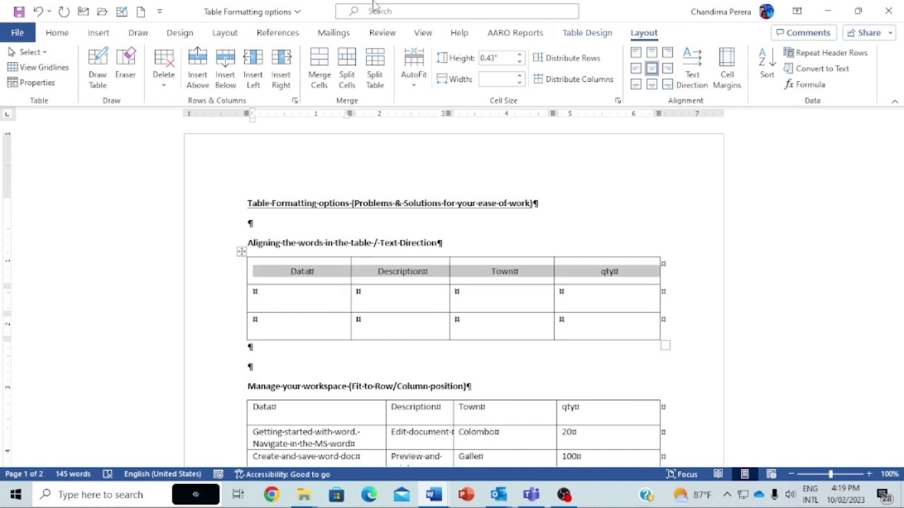
{"action": "left_click", "coordinate": [57, 32]}
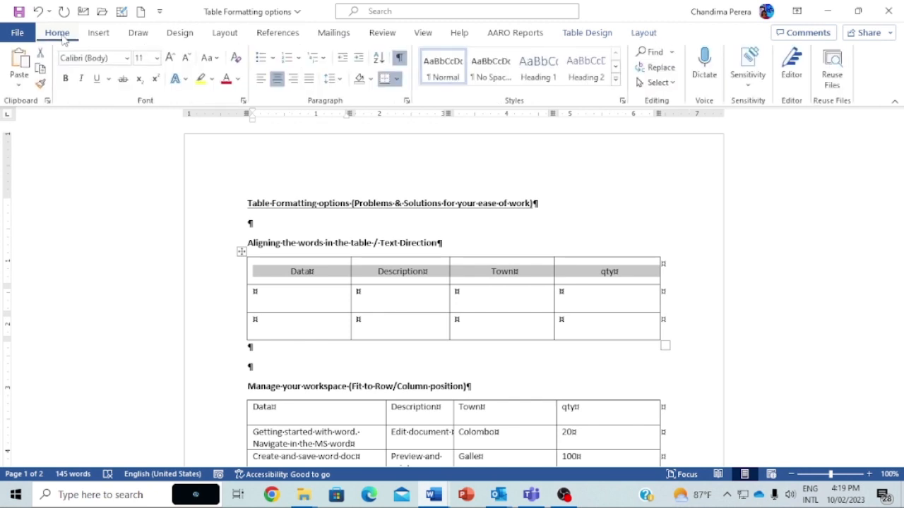
{"action": "left_click", "coordinate": [398, 61]}
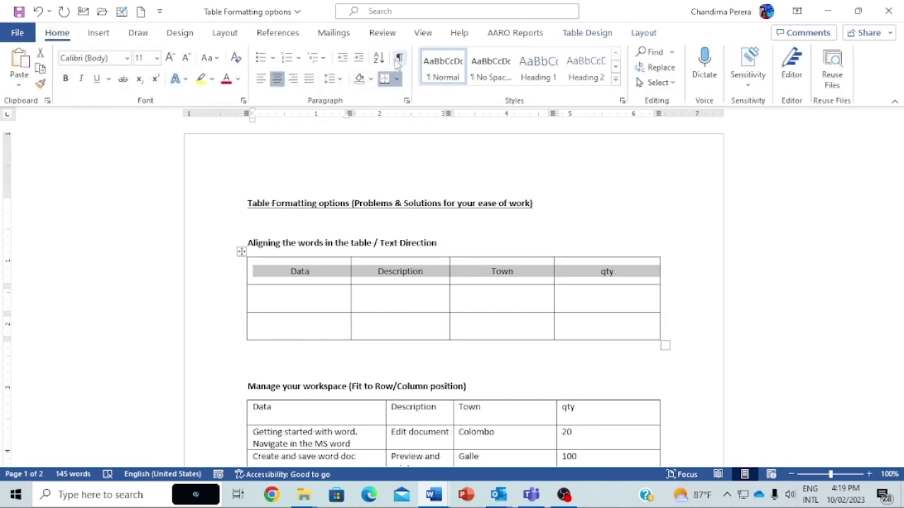
- Cycle the Data header cell's text direction twice through the downward and upward vertical rotations, finishing with horizontal text
{"action": "left_click", "coordinate": [312, 276]}
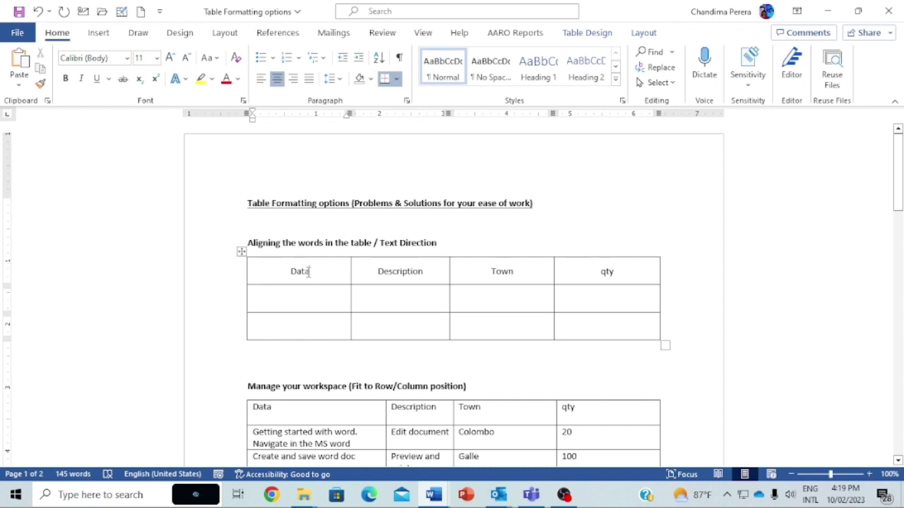
{"action": "left_click", "coordinate": [643, 33]}
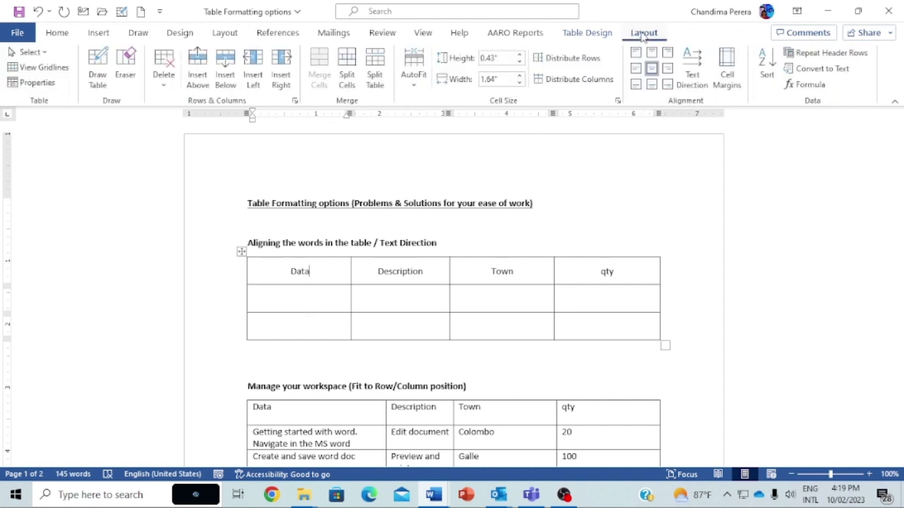
{"action": "left_click", "coordinate": [692, 74]}
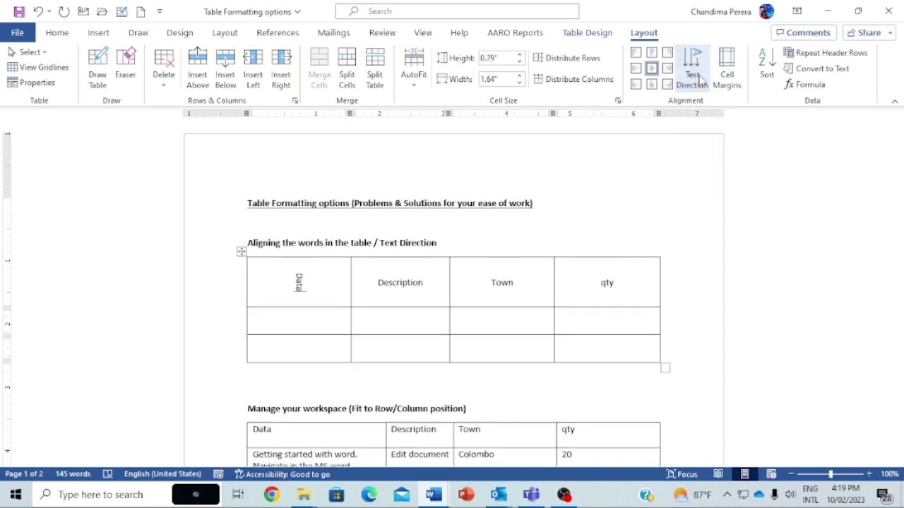
{"action": "left_click", "coordinate": [698, 75]}
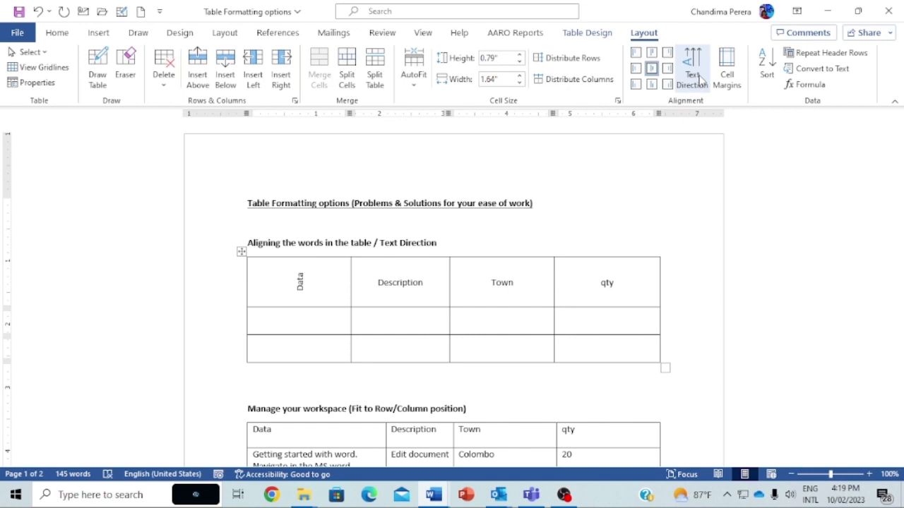
{"action": "left_click", "coordinate": [699, 80]}
{"action": "left_click", "coordinate": [699, 79]}
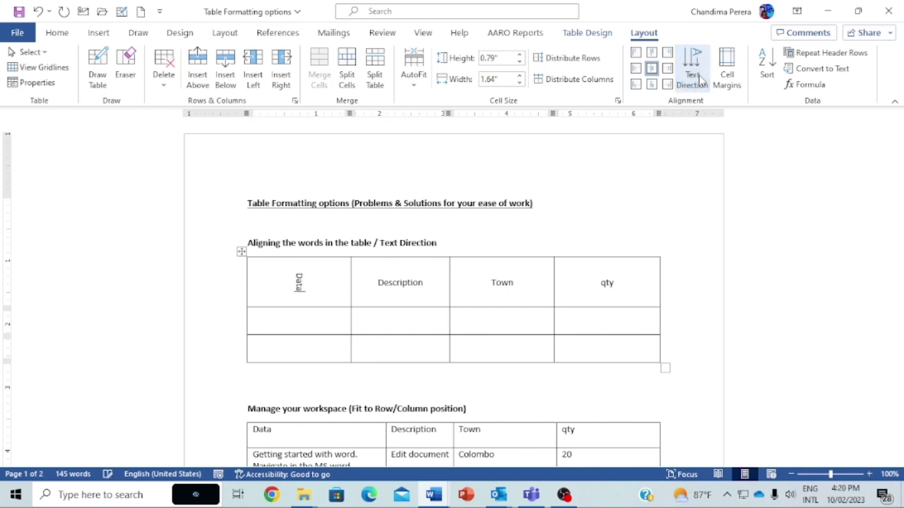
{"action": "left_click", "coordinate": [699, 80]}
{"action": "left_click", "coordinate": [699, 80]}
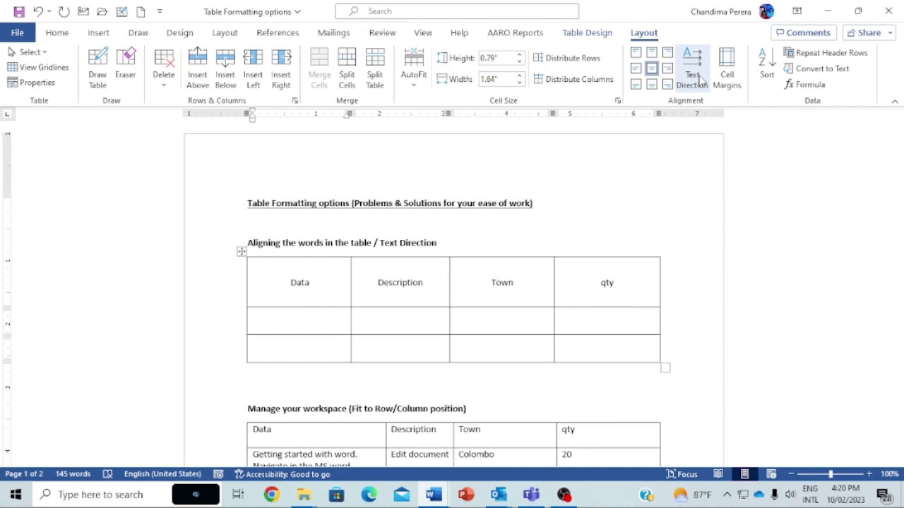
- Rotate all the first table's header text to read downward and increase the header row height to about 0.93 inches
{"action": "left_click", "coordinate": [57, 33]}
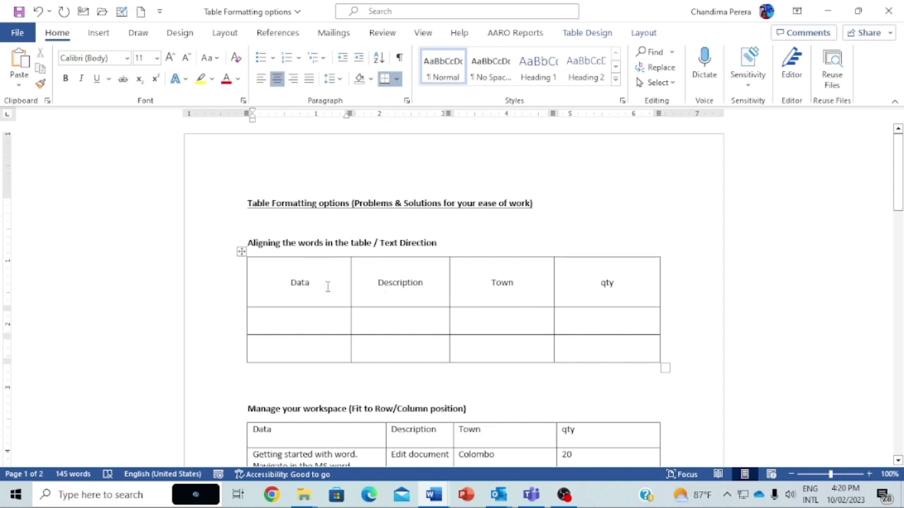
{"action": "left_click_drag", "start_coordinate": [283, 285], "coordinate": [599, 286]}
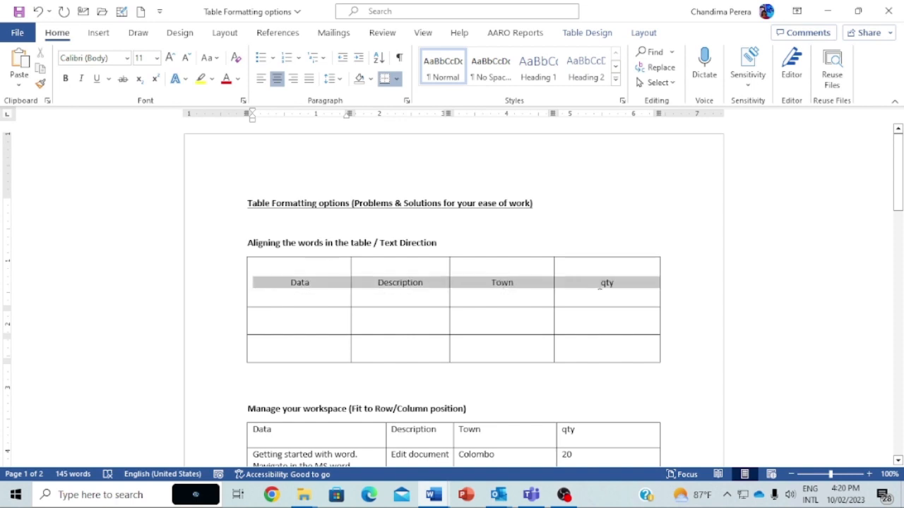
{"action": "left_click", "coordinate": [648, 37]}
{"action": "left_click", "coordinate": [695, 83]}
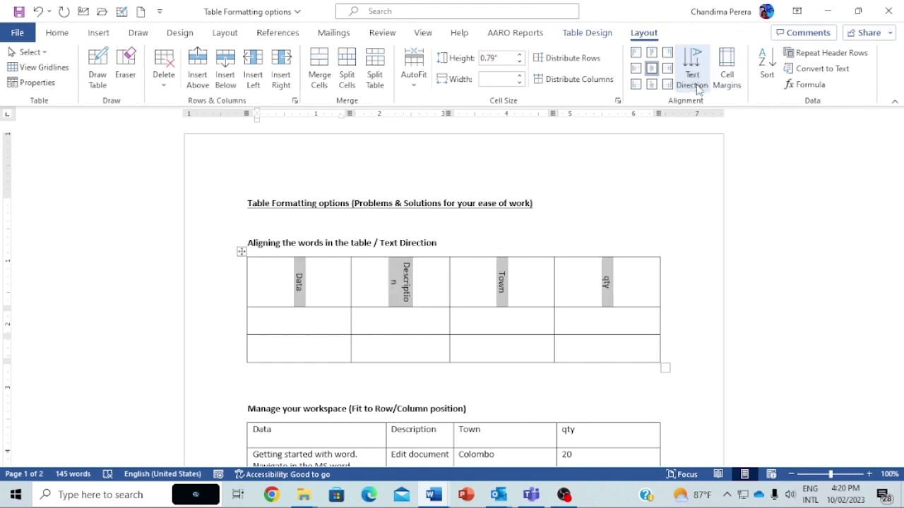
{"action": "left_click", "coordinate": [696, 83]}
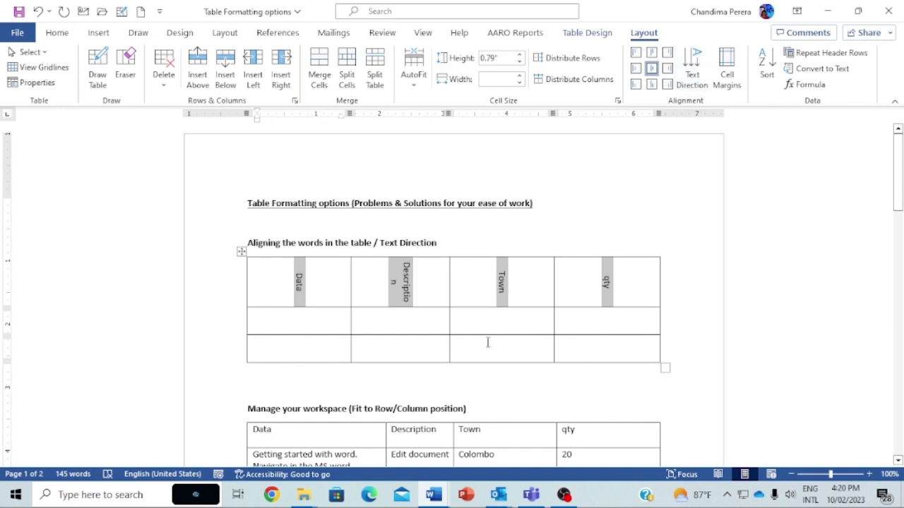
{"action": "left_click_drag", "start_coordinate": [488, 307], "coordinate": [486, 317]}
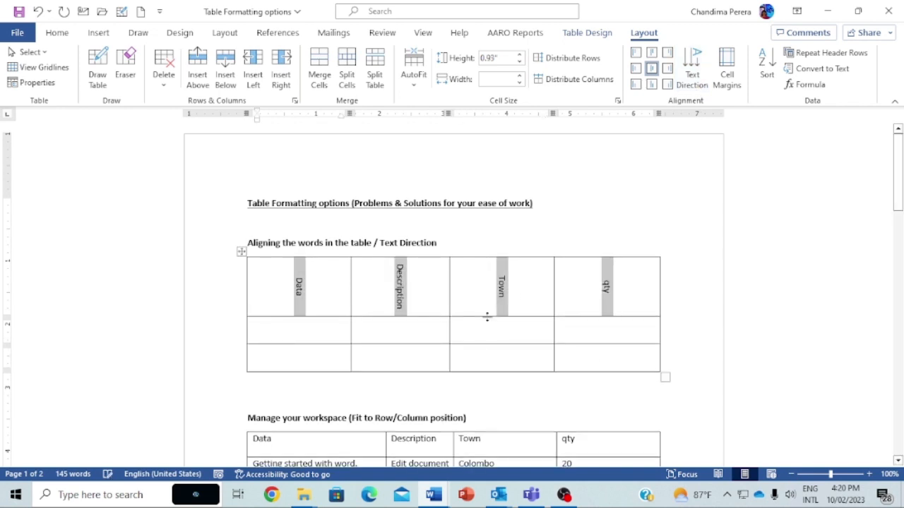
- Try different cell alignments on the rotated header text, finishing with bottom center
{"action": "left_click", "coordinate": [635, 69]}
{"action": "left_click", "coordinate": [651, 68]}
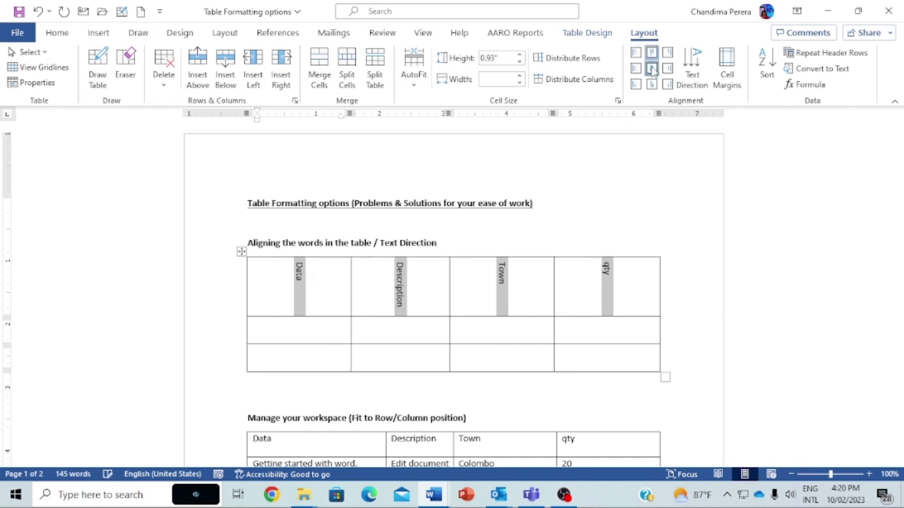
{"action": "left_click", "coordinate": [669, 68]}
{"action": "left_click", "coordinate": [651, 84]}
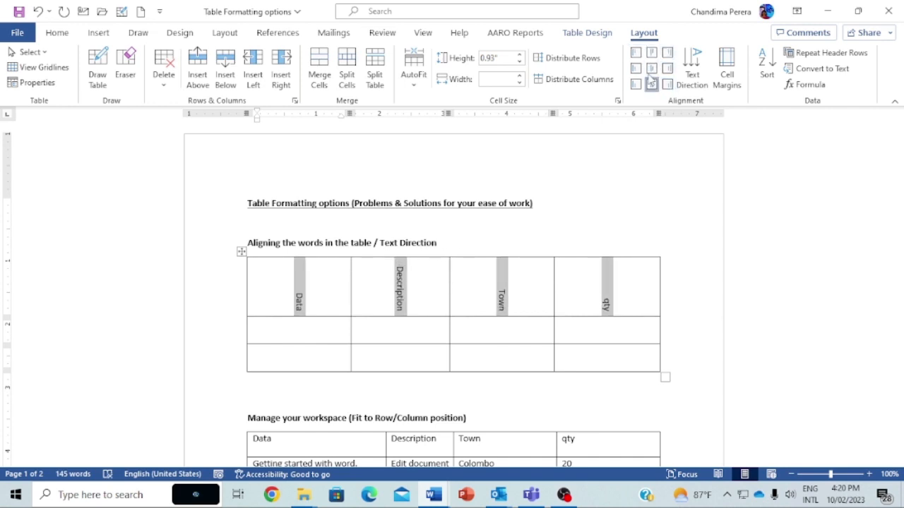
- Align the first table's rotated header text to top center
{"action": "left_click", "coordinate": [651, 56]}
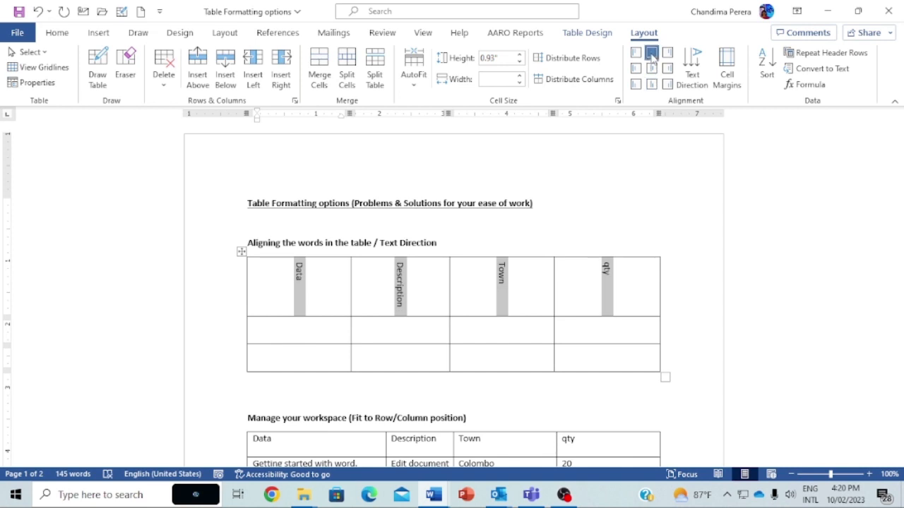
{"action": "left_click", "coordinate": [272, 293]}
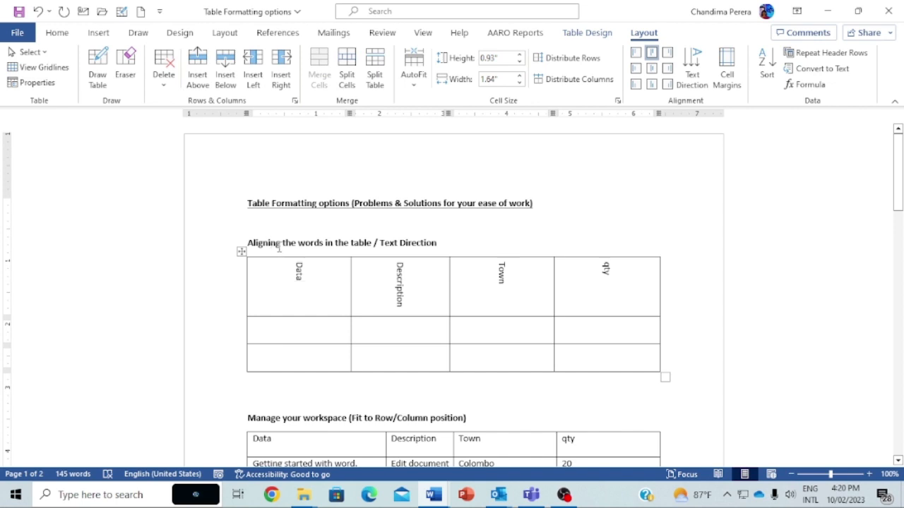
- In the "Manage your workspace" table, increase the "Getting started" row height to about 0.59 inches and widen the Data column to about 2.31 inches
{"action": "scroll", "coordinate": [329, 308], "scroll_direction": "down", "scroll_amount": 3}
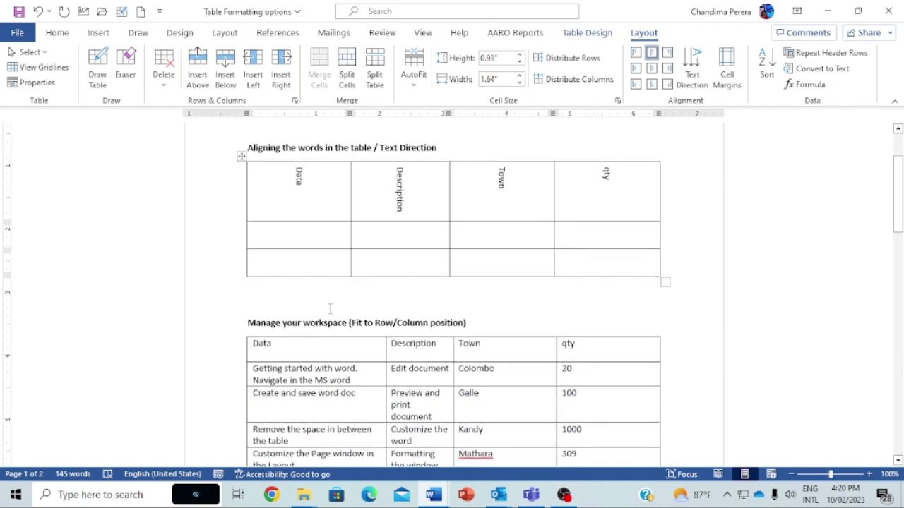
{"action": "scroll", "coordinate": [330, 309], "scroll_direction": "down", "scroll_amount": 1}
{"action": "left_click", "coordinate": [330, 313]}
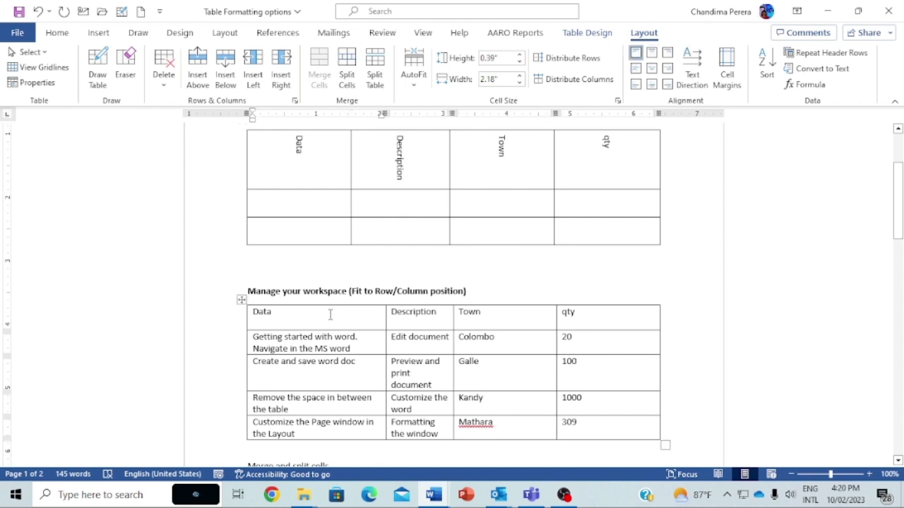
{"action": "left_click", "coordinate": [337, 349]}
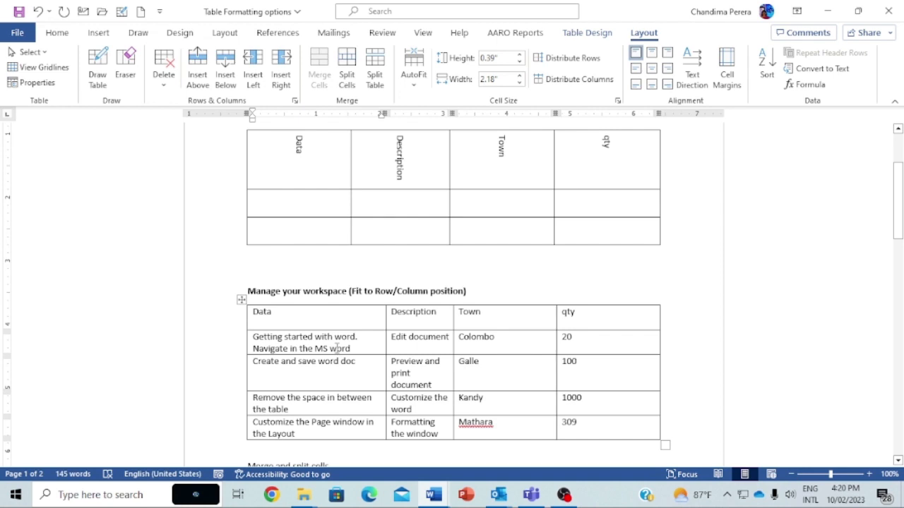
{"action": "scroll", "coordinate": [338, 359], "scroll_direction": "down", "scroll_amount": 1}
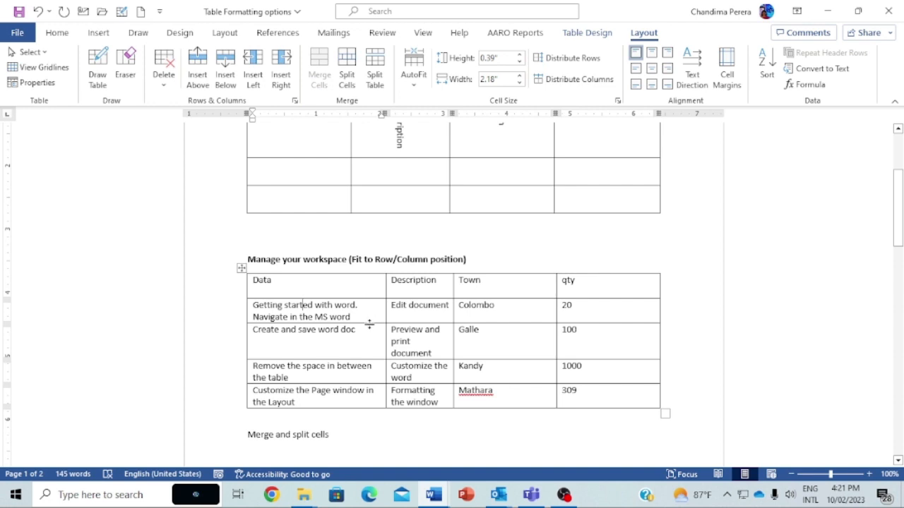
{"action": "left_click_drag", "start_coordinate": [369, 324], "coordinate": [368, 336]}
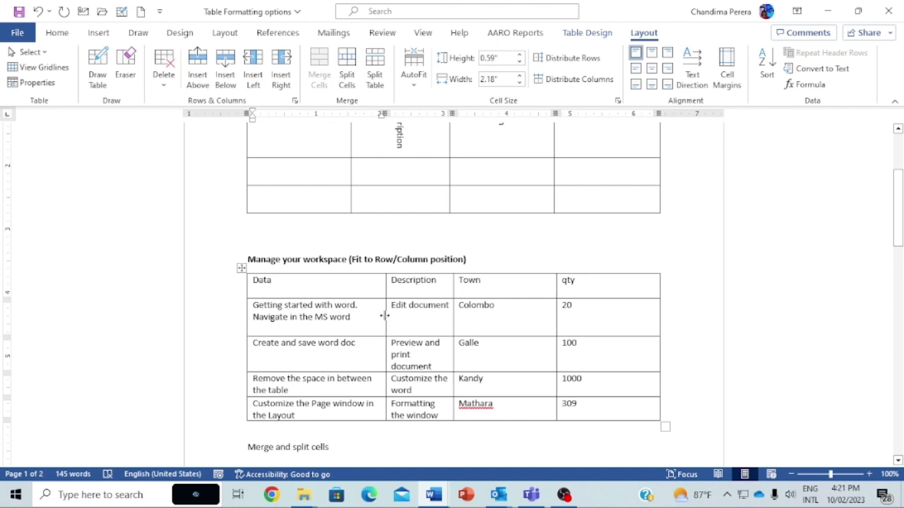
{"action": "left_click_drag", "start_coordinate": [385, 316], "coordinate": [396, 315]}
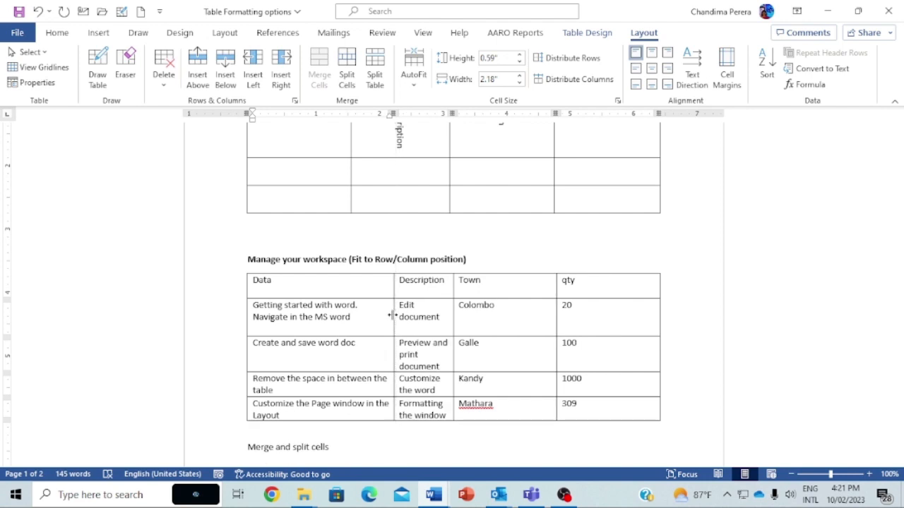
- Fit the column widths of the "Manage your workspace" table to their contents with AutoFit Contents
{"action": "left_click", "coordinate": [343, 316]}
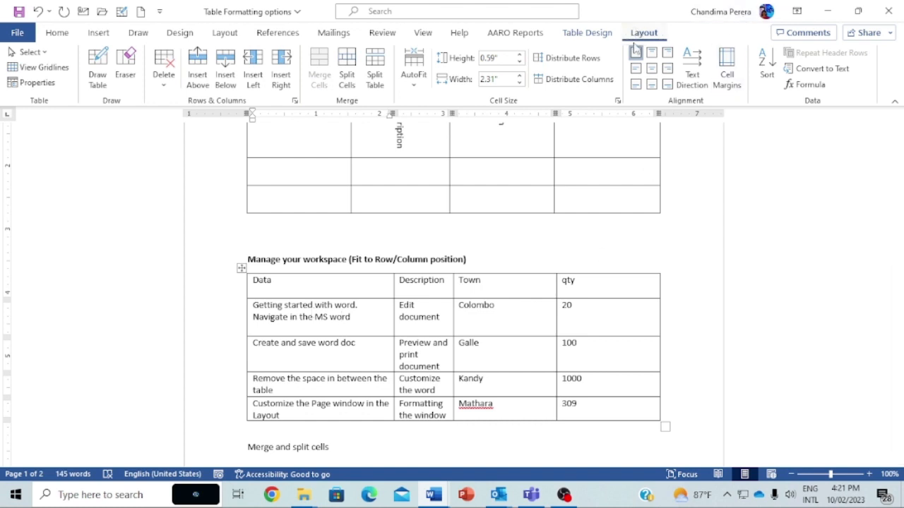
{"action": "left_click", "coordinate": [416, 88]}
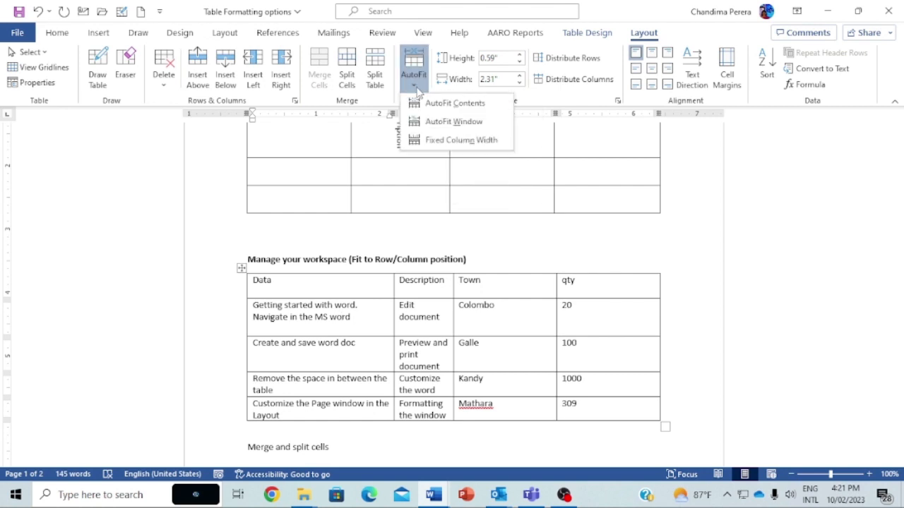
{"action": "left_click", "coordinate": [452, 105]}
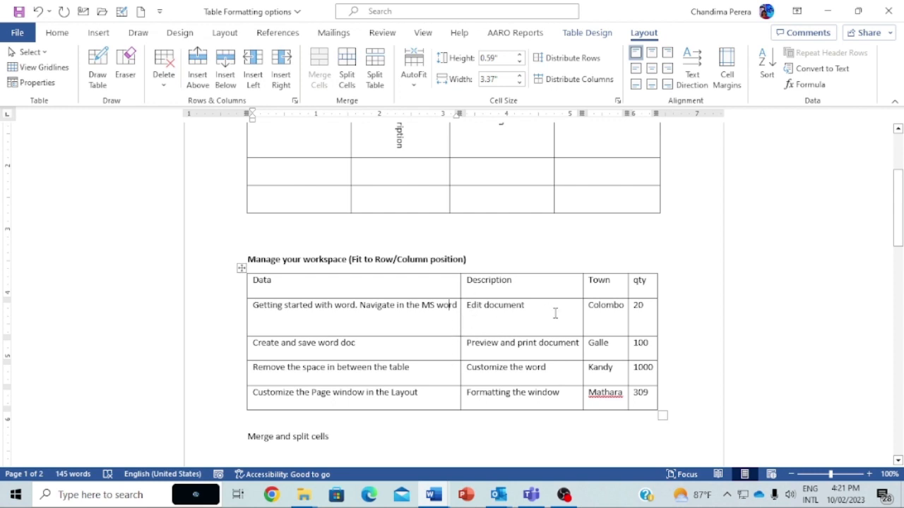
- Show the formatting marks to check the table cells for extra spaces or paragraph marks, and hide them again
{"action": "left_click", "coordinate": [630, 321]}
{"action": "left_click", "coordinate": [62, 33]}
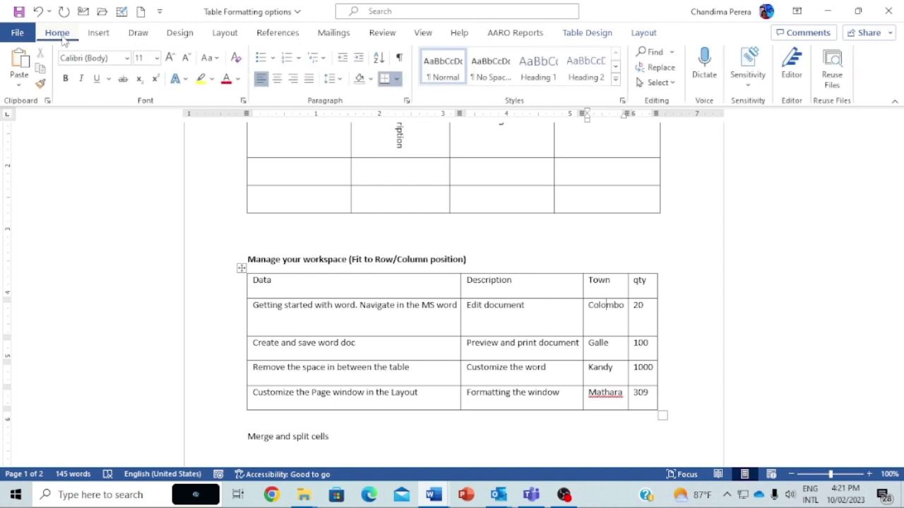
{"action": "left_click", "coordinate": [400, 60]}
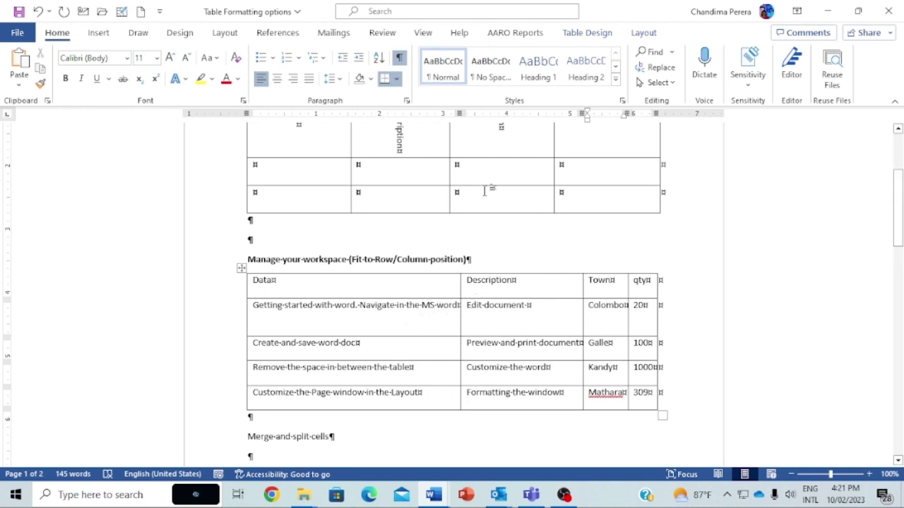
{"action": "left_click", "coordinate": [400, 59]}
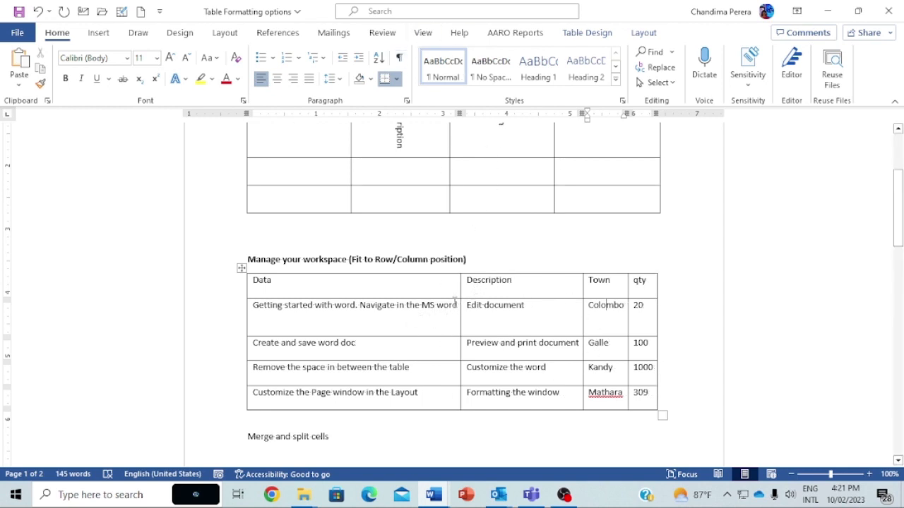
- Merge the first two cells in the top row of the empty table under the "Merge and split cells" heading
{"action": "scroll", "coordinate": [454, 303], "scroll_direction": "down", "scroll_amount": 3}
{"action": "scroll", "coordinate": [452, 303], "scroll_direction": "down", "scroll_amount": 3}
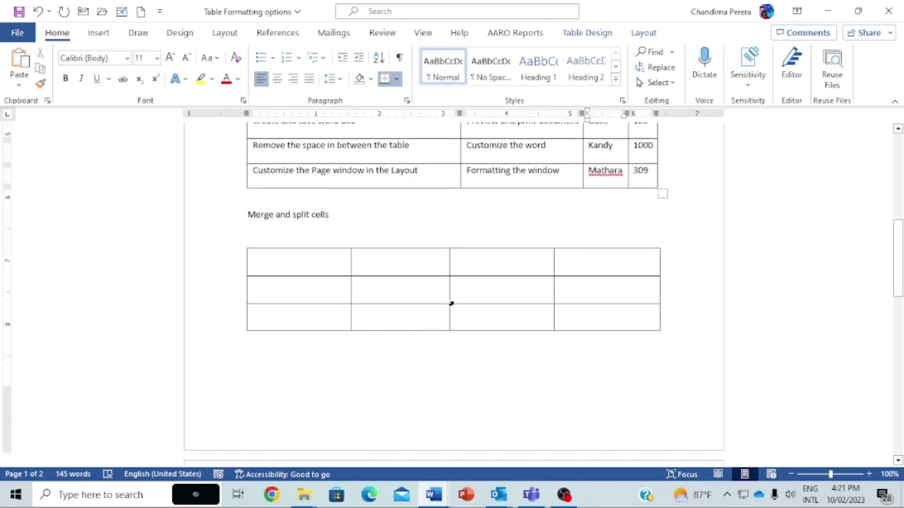
{"action": "left_click", "coordinate": [307, 266]}
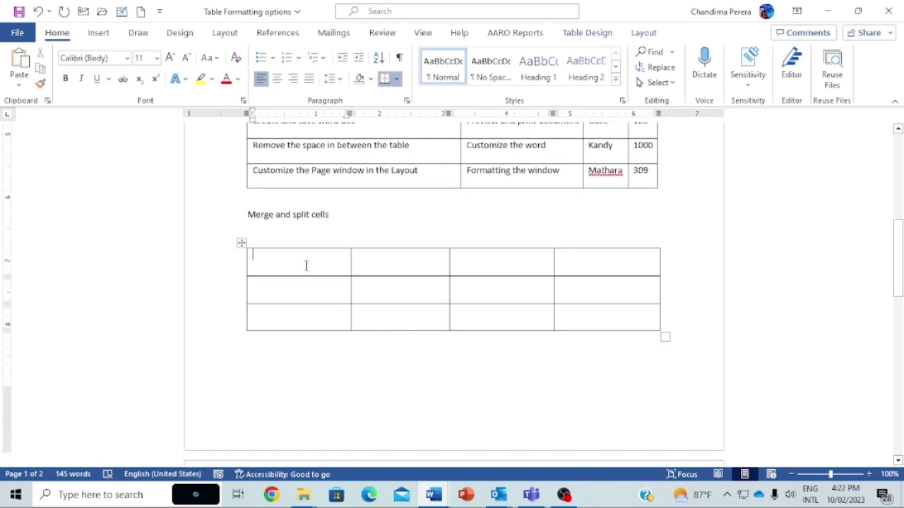
{"action": "left_click", "coordinate": [378, 265]}
{"action": "left_click_drag", "start_coordinate": [250, 214], "coordinate": [318, 214]}
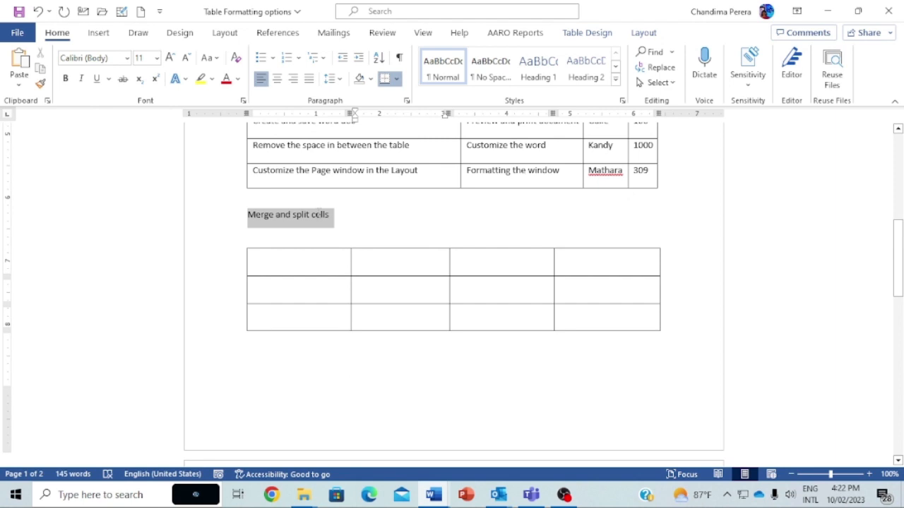
{"action": "left_click", "coordinate": [337, 263]}
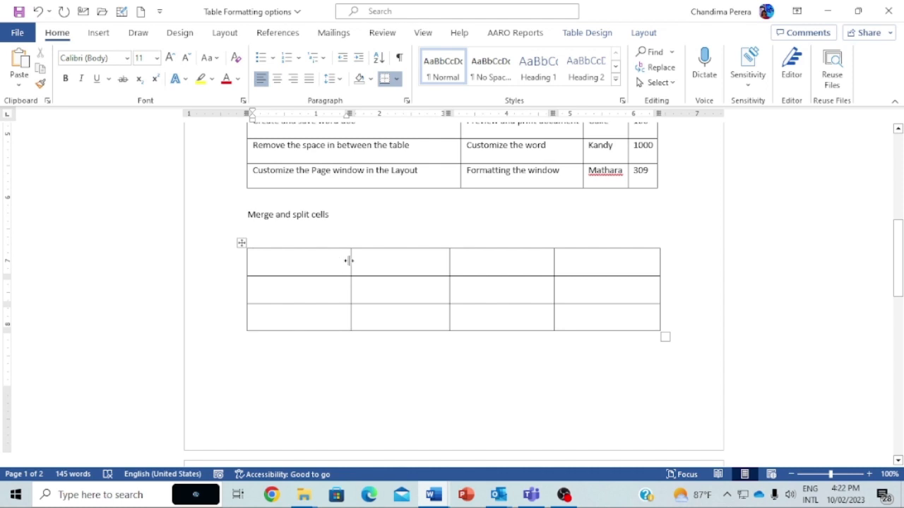
{"action": "left_click", "coordinate": [644, 32]}
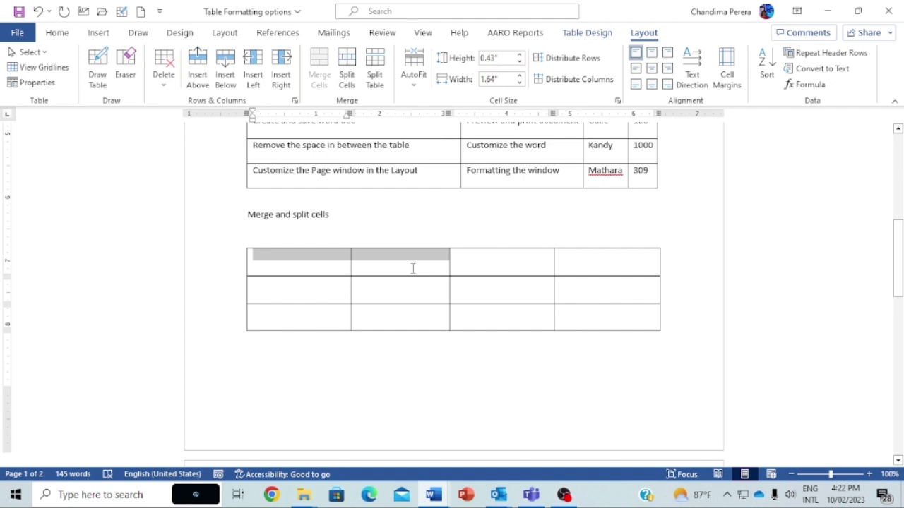
{"action": "left_click_drag", "start_coordinate": [413, 269], "coordinate": [411, 267]}
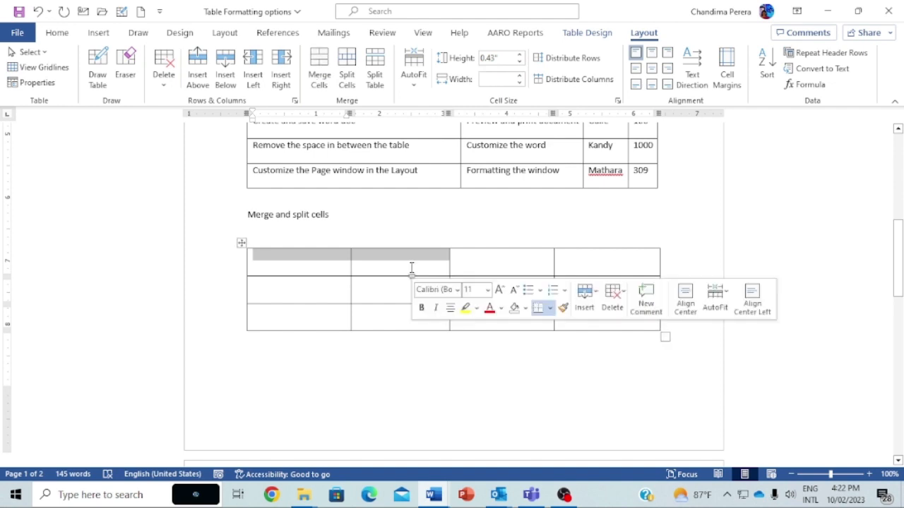
{"action": "left_click", "coordinate": [318, 268]}
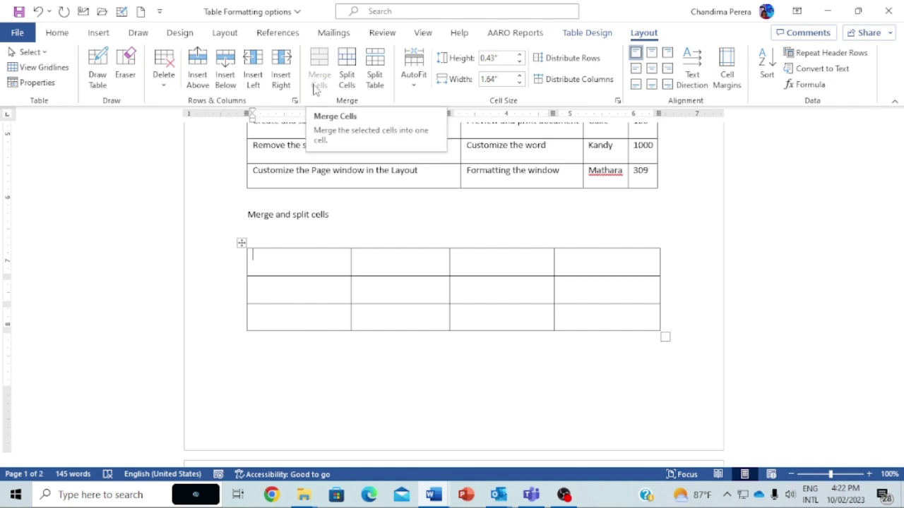
{"action": "left_click", "coordinate": [356, 259], "text": "shift"}
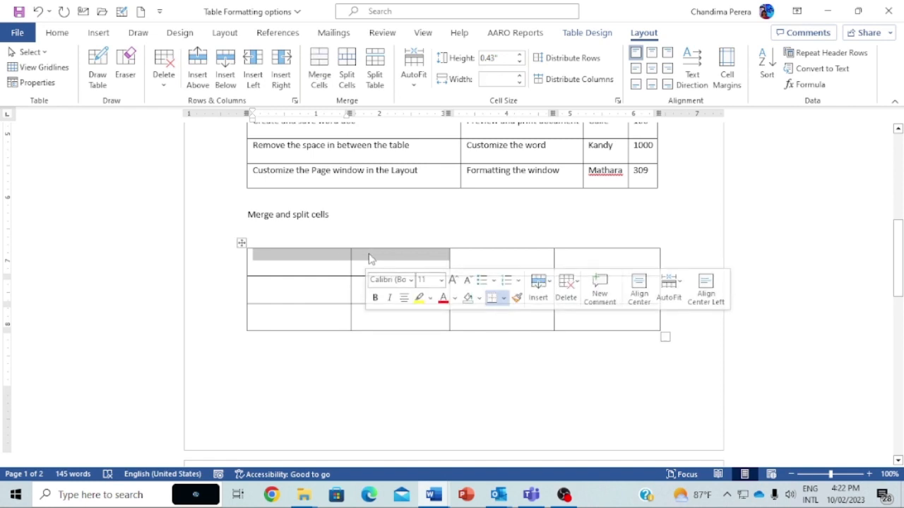
{"action": "left_click", "coordinate": [320, 85]}
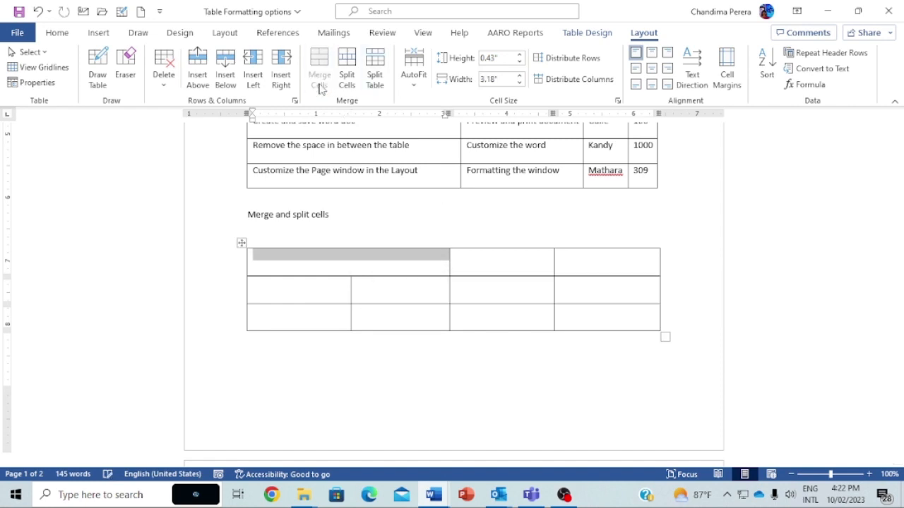
- Split the merged top-row cell into four columns and one row, and narrow its first cell by moving the first two dividers leftward
{"action": "left_click", "coordinate": [316, 261]}
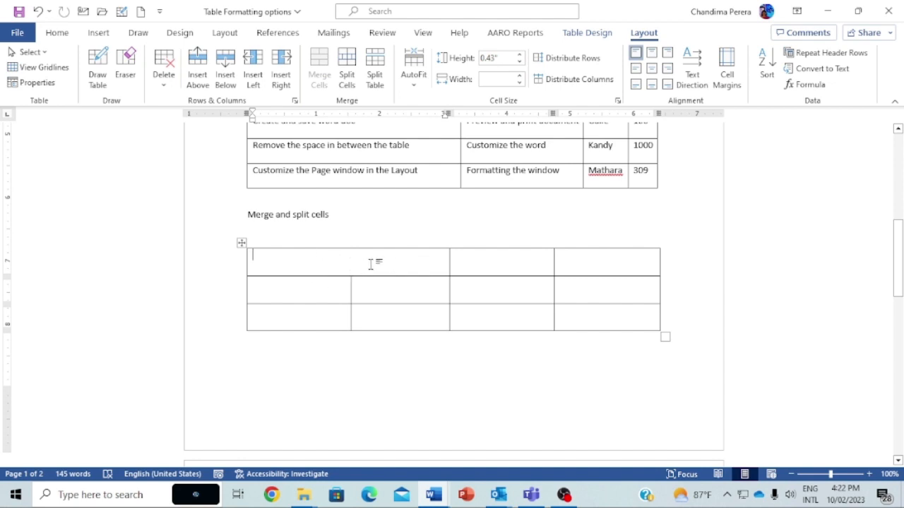
{"action": "left_click", "coordinate": [350, 84]}
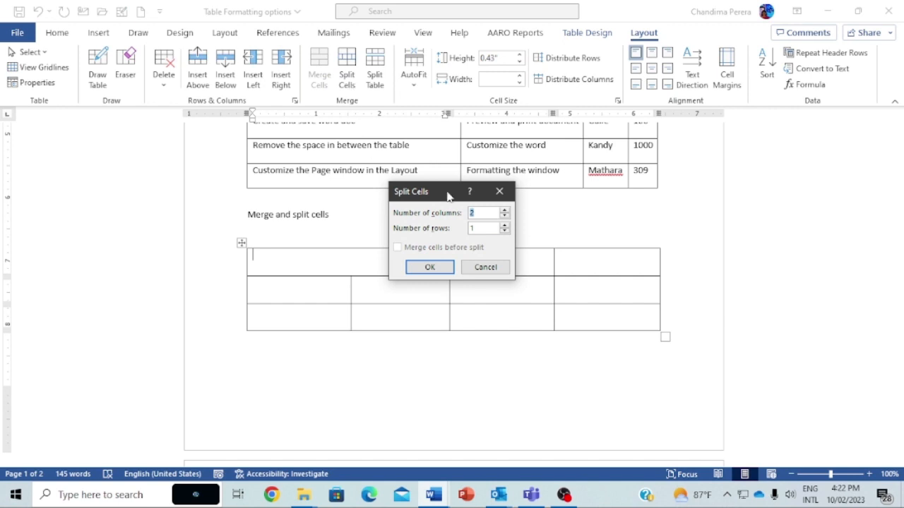
{"action": "left_click", "coordinate": [504, 210]}
{"action": "left_click", "coordinate": [431, 268]}
{"action": "left_click", "coordinate": [397, 307]}
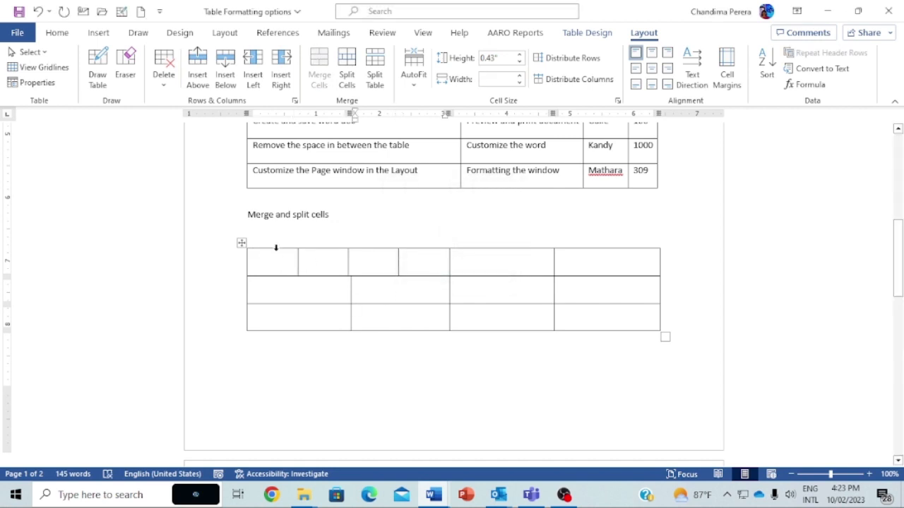
{"action": "left_click_drag", "start_coordinate": [297, 259], "coordinate": [278, 259]}
{"action": "left_click_drag", "start_coordinate": [346, 264], "coordinate": [321, 263]}
- Erase all the vertical dividers in the top row of the "Merge and split cells" table to form one full-width cell
{"action": "left_click", "coordinate": [132, 77]}
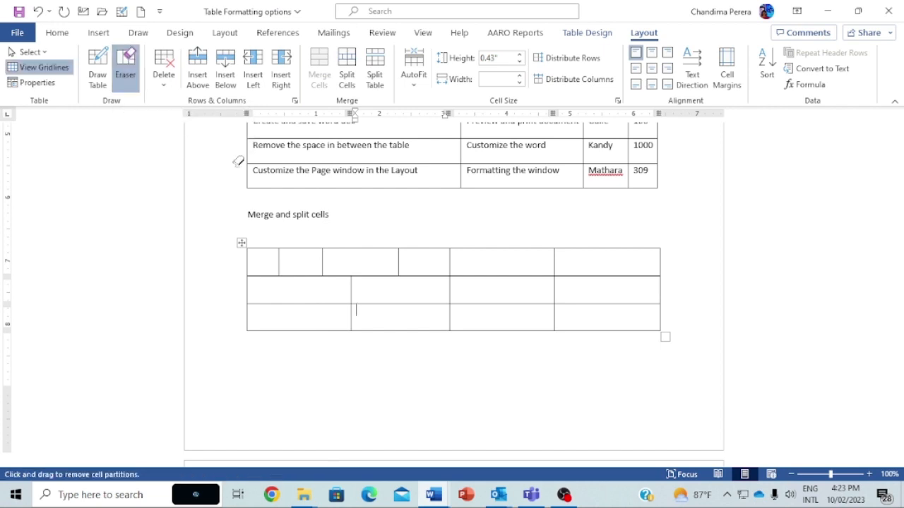
{"action": "left_click", "coordinate": [279, 262]}
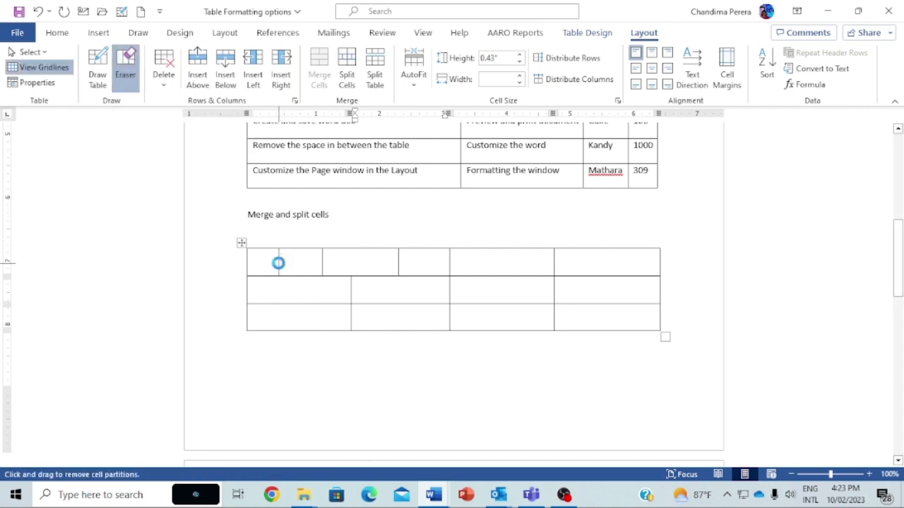
{"action": "left_click", "coordinate": [127, 78]}
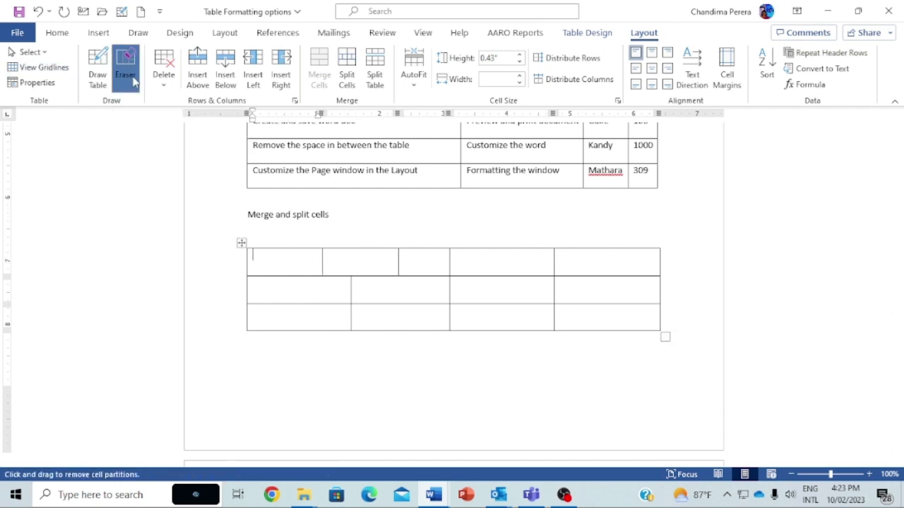
{"action": "left_click", "coordinate": [322, 257]}
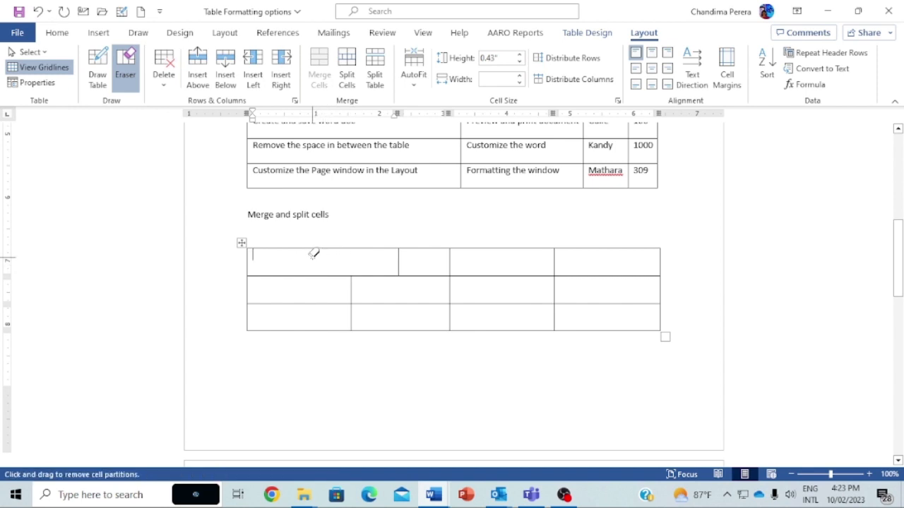
{"action": "left_click", "coordinate": [400, 260]}
{"action": "left_click", "coordinate": [454, 264]}
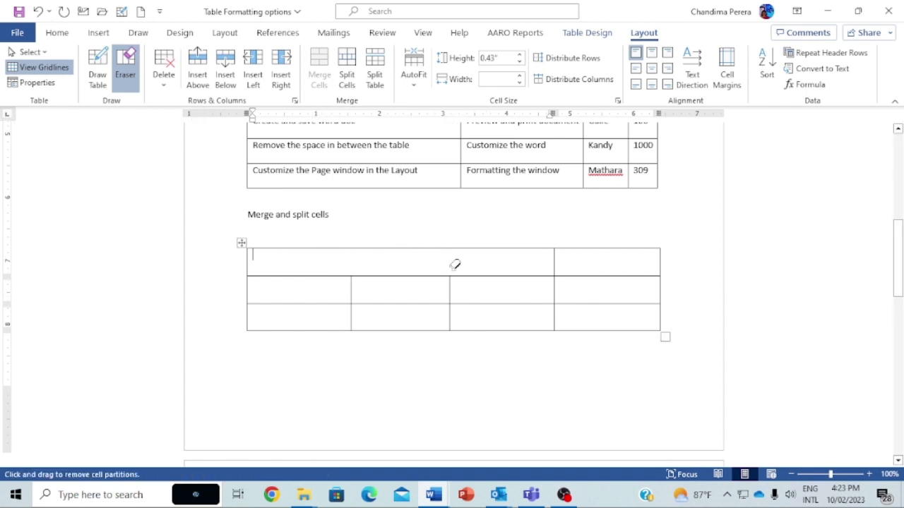
{"action": "left_click", "coordinate": [553, 255]}
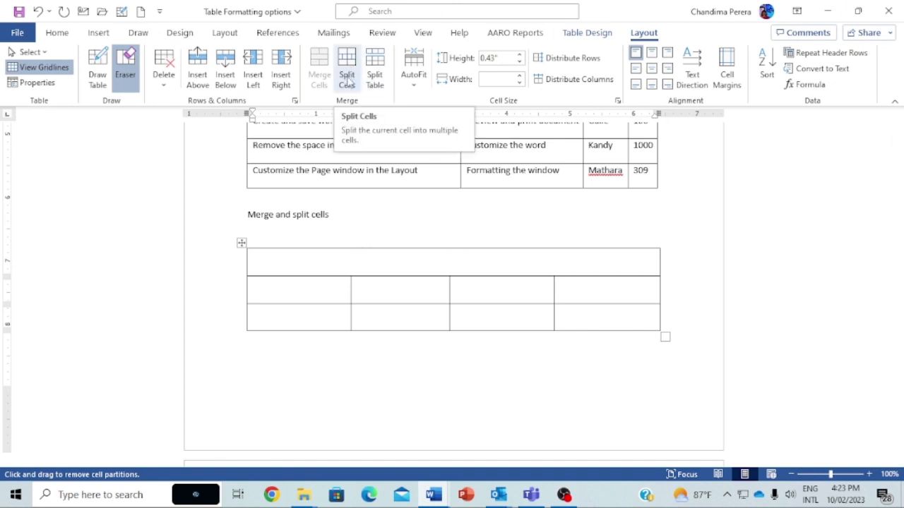
- Draw four vertical dividers in the top row of the "Merge and split cells" table to split it into five cells
{"action": "left_click", "coordinate": [99, 85]}
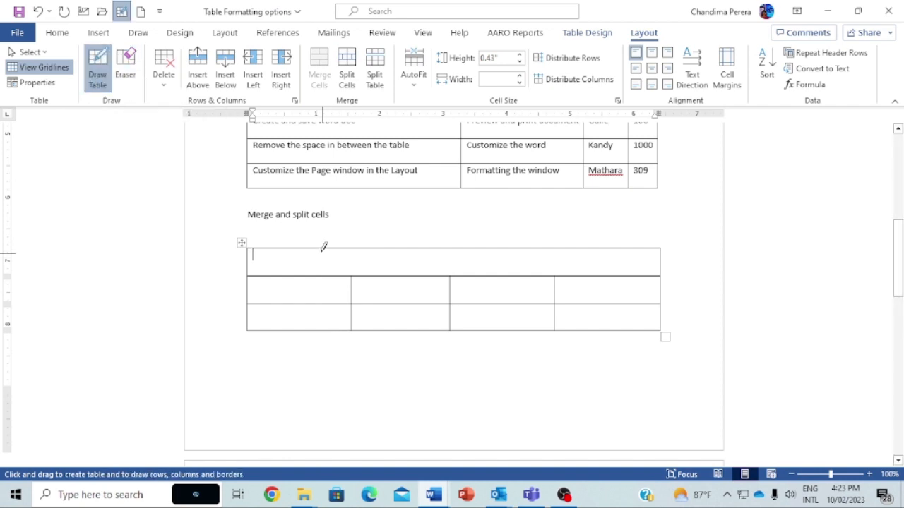
{"action": "left_click_drag", "start_coordinate": [315, 245], "coordinate": [315, 268]}
{"action": "left_click_drag", "start_coordinate": [399, 245], "coordinate": [402, 270]}
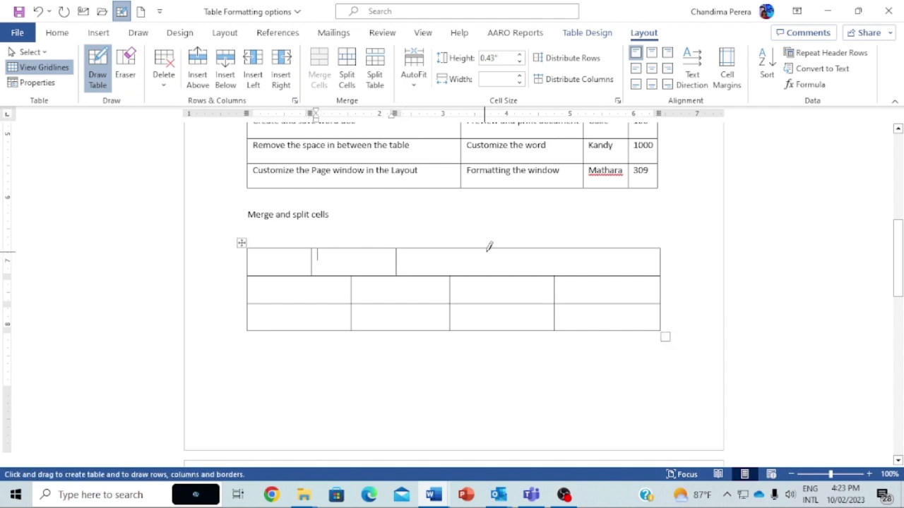
{"action": "left_click_drag", "start_coordinate": [494, 244], "coordinate": [494, 272]}
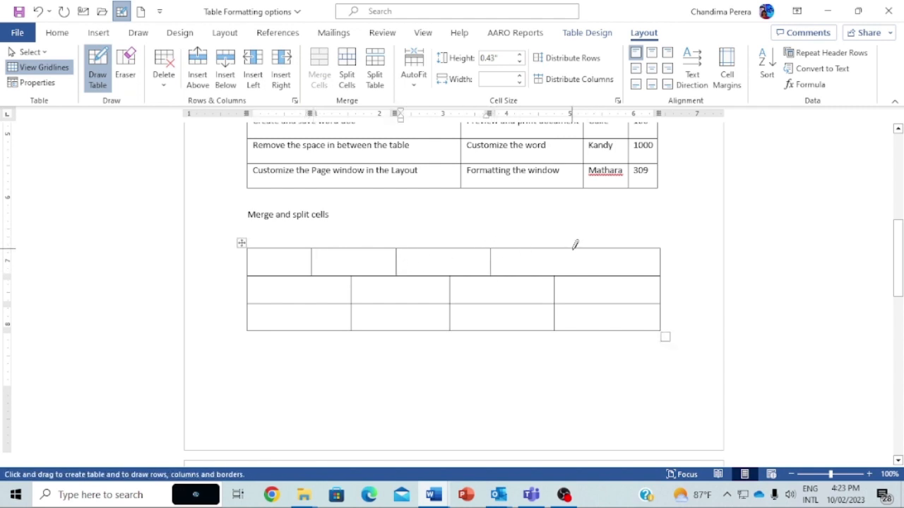
{"action": "left_click_drag", "start_coordinate": [576, 244], "coordinate": [576, 273]}
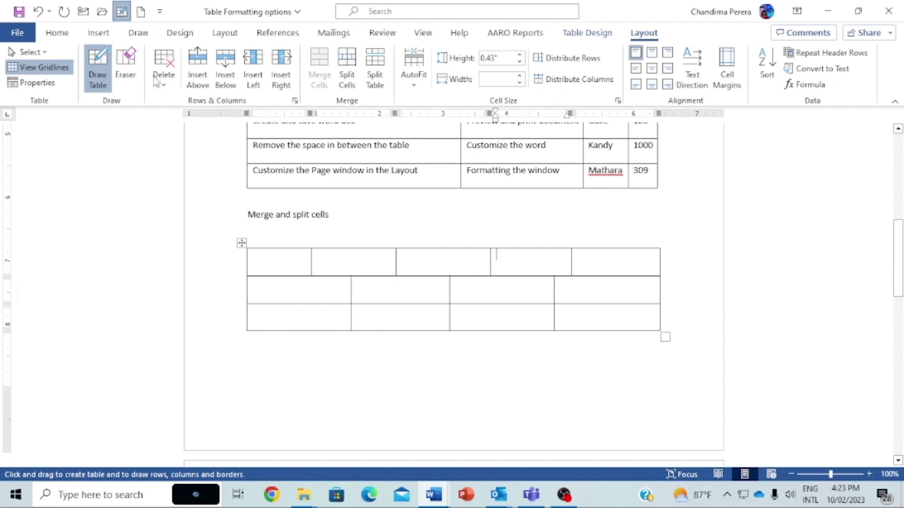
- Erase all three vertical dividers in the middle row of the "Merge and split cells" table
{"action": "left_click", "coordinate": [125, 71]}
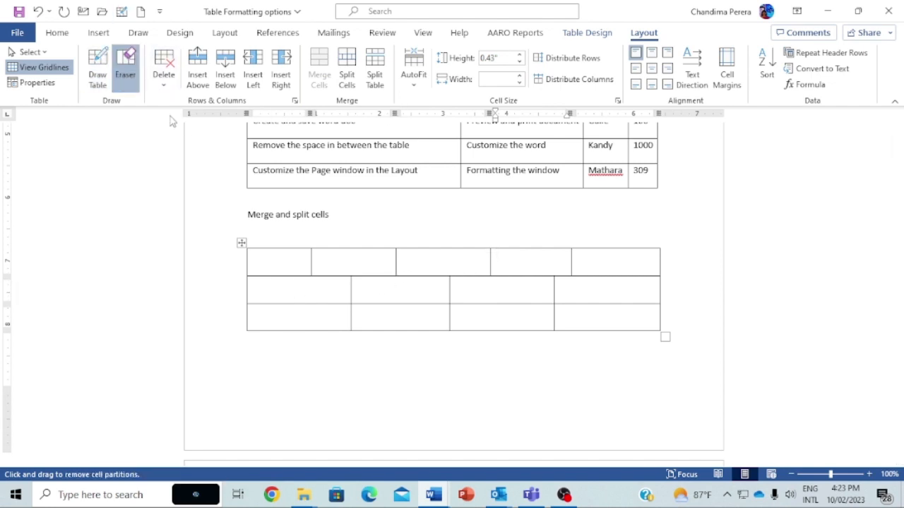
{"action": "left_click", "coordinate": [351, 286]}
{"action": "left_click", "coordinate": [450, 288]}
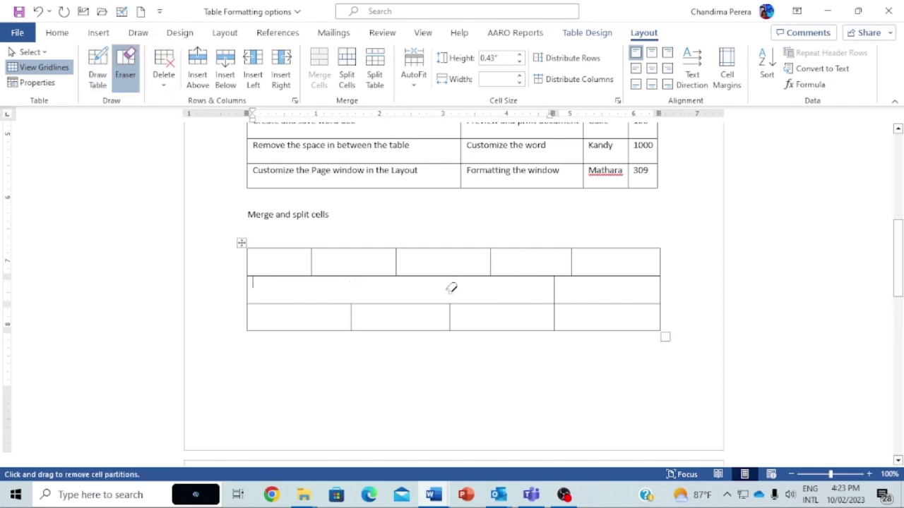
{"action": "left_click", "coordinate": [555, 286]}
{"action": "key", "text": "Escape"}
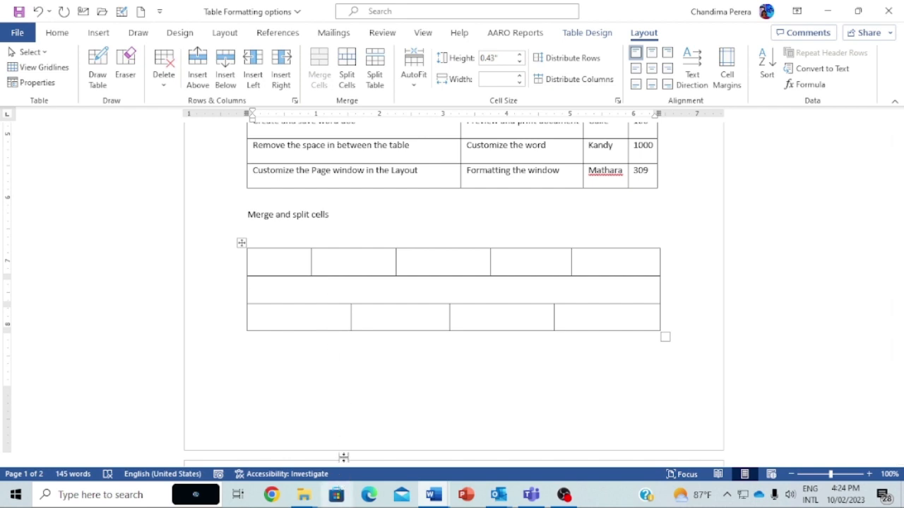
- Apply a Diagonal Down Border to the first cell of the "Split cell diagonally" table and enter "Data" on the cell's second line
{"action": "scroll", "coordinate": [348, 441], "scroll_direction": "down", "scroll_amount": 4}
{"action": "scroll", "coordinate": [349, 441], "scroll_direction": "down", "scroll_amount": 3}
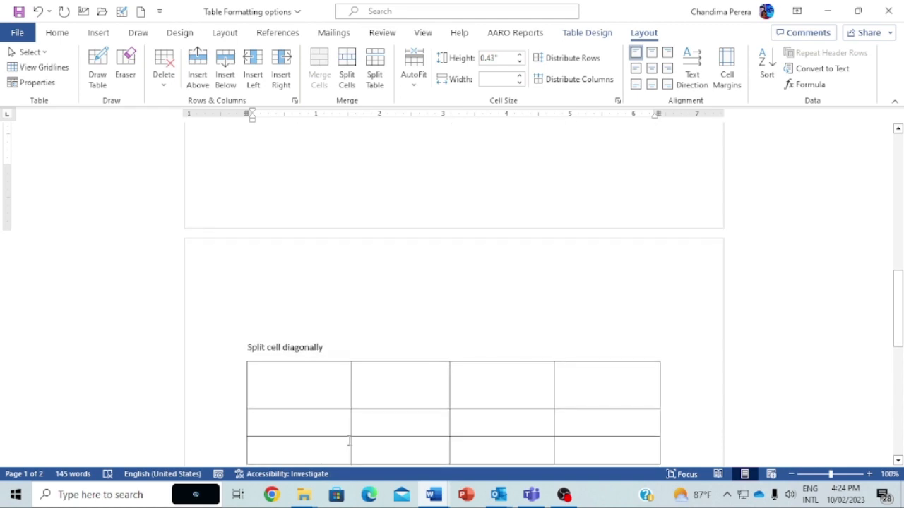
{"action": "scroll", "coordinate": [348, 440], "scroll_direction": "down", "scroll_amount": 2}
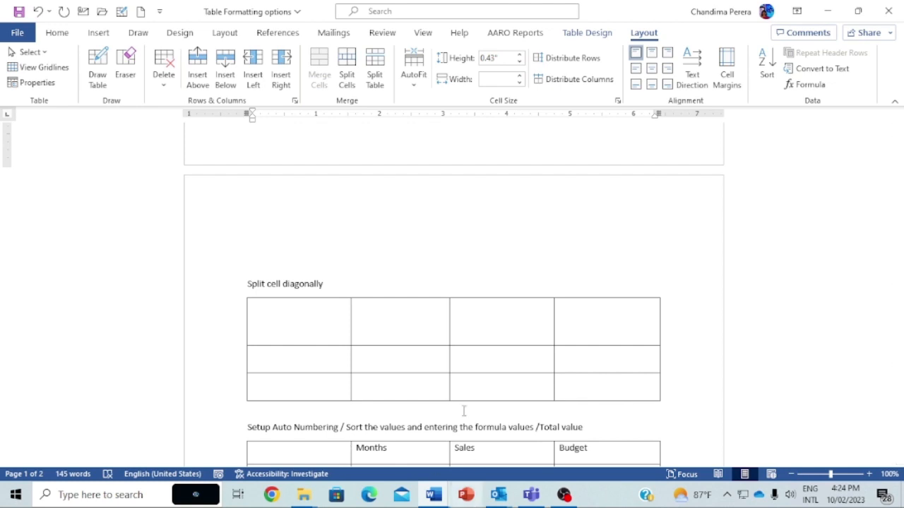
{"action": "left_click", "coordinate": [289, 326]}
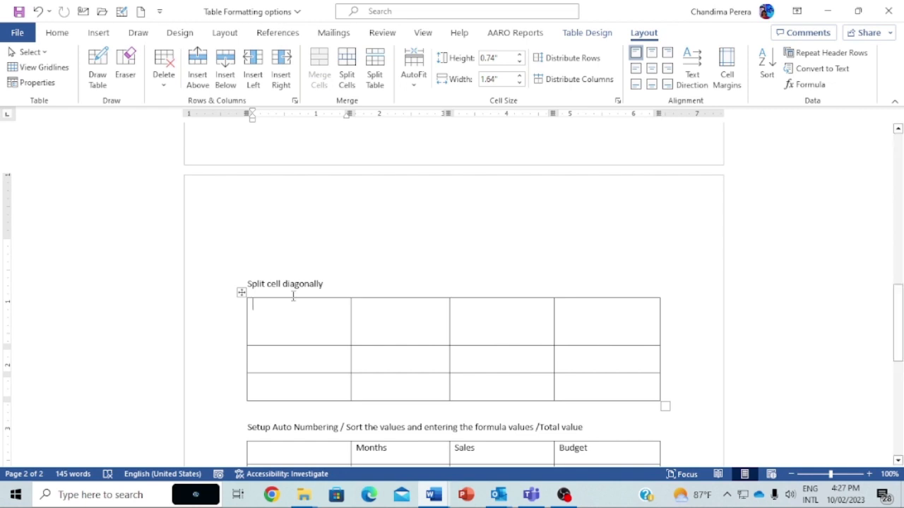
{"action": "left_click", "coordinate": [58, 34]}
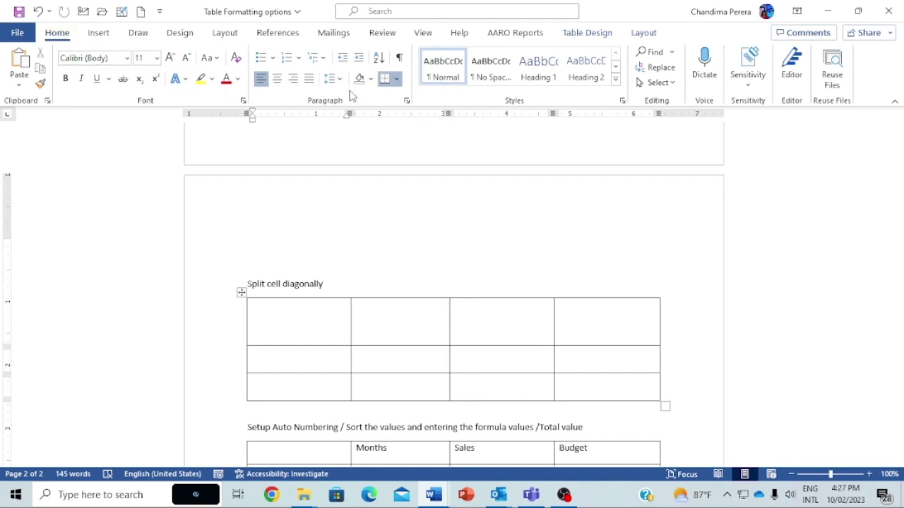
{"action": "left_click", "coordinate": [396, 79]}
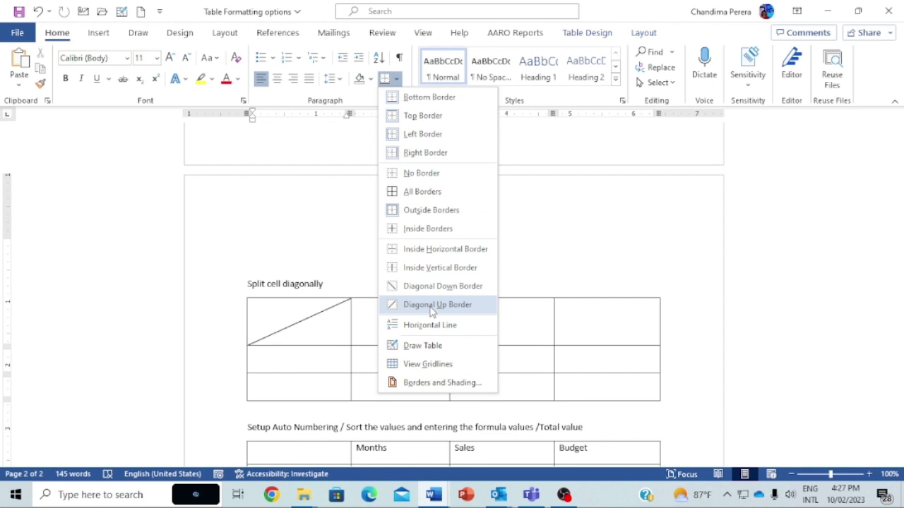
{"action": "left_click", "coordinate": [316, 326]}
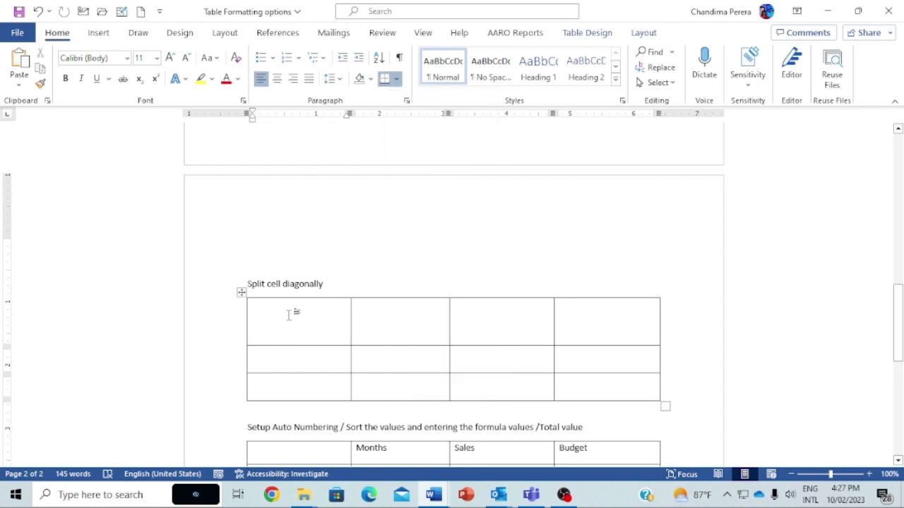
{"action": "left_click", "coordinate": [396, 79]}
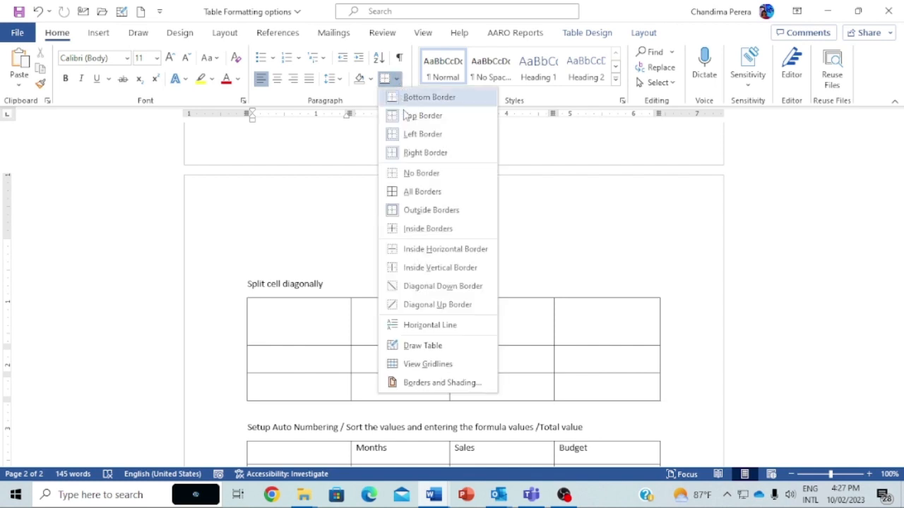
{"action": "left_click", "coordinate": [421, 290]}
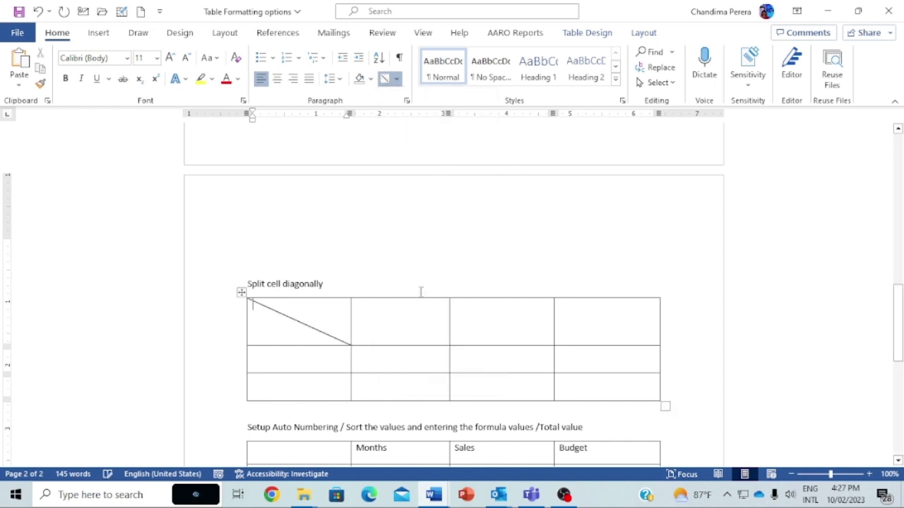
{"action": "key", "text": "Return"}
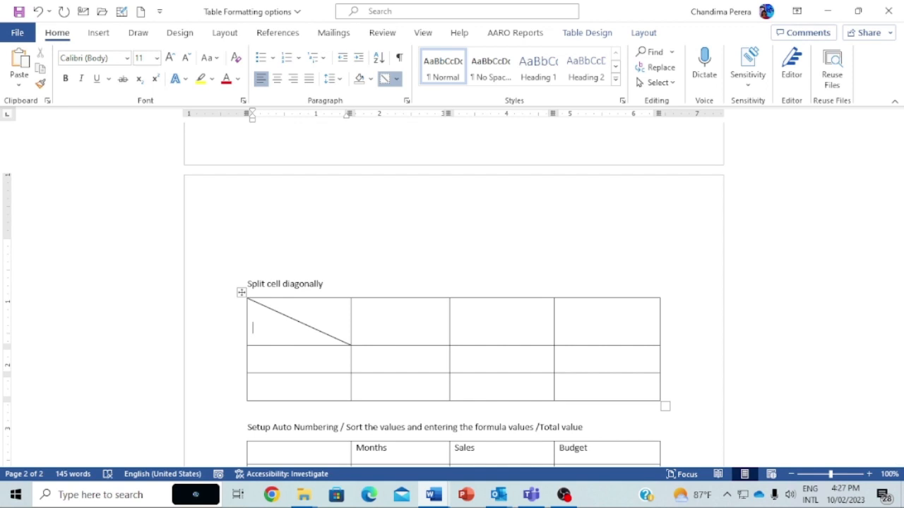
{"action": "type", "text": "Data"}
- Try adding "exercise" as superscript text above the diagonal in the first cell
{"action": "left_click", "coordinate": [304, 308]}
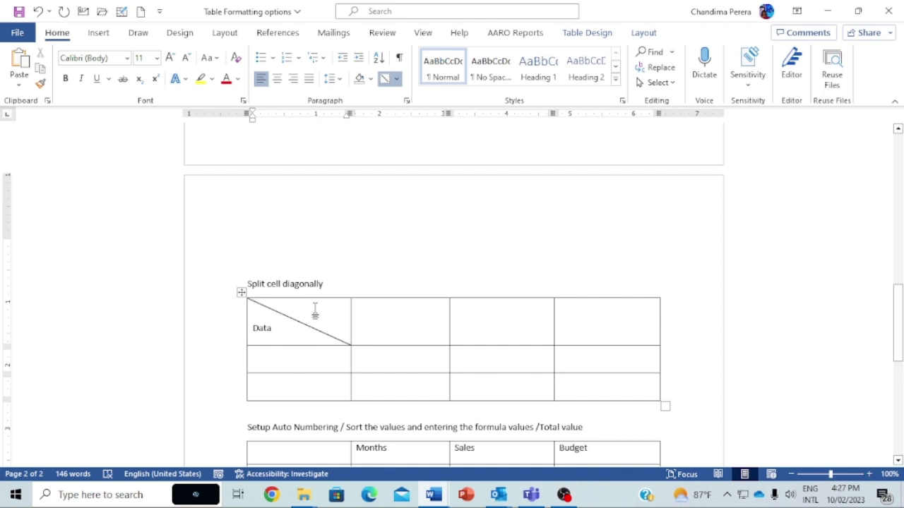
{"action": "left_click", "coordinate": [156, 79]}
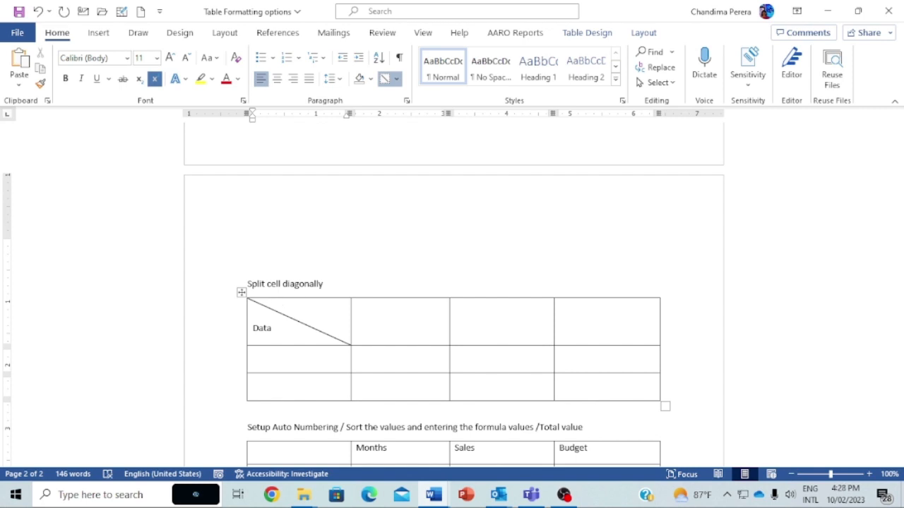
{"action": "type", "text": "exercise"}
- Enlarge the superscript word "exercise" to font size 18
{"action": "triple_click", "coordinate": [307, 303]}
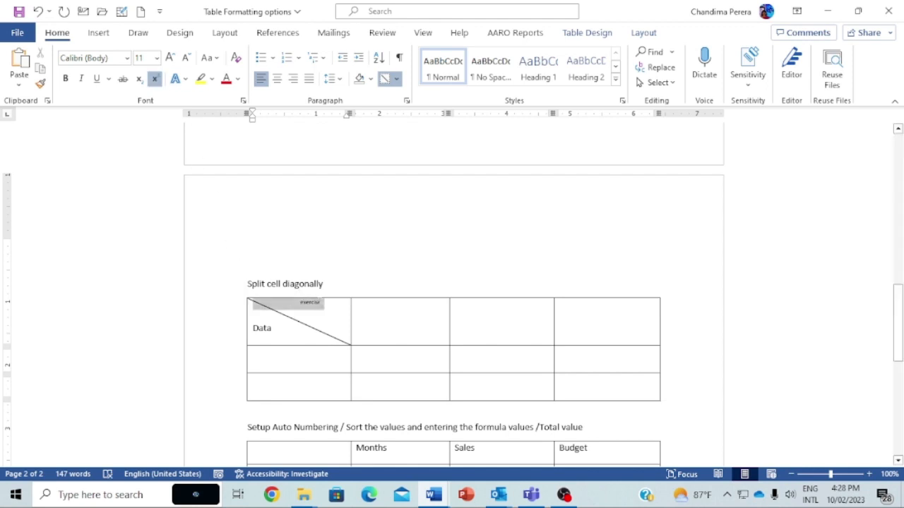
{"action": "left_click", "coordinate": [303, 304]}
{"action": "left_click_drag", "start_coordinate": [300, 304], "coordinate": [319, 304]}
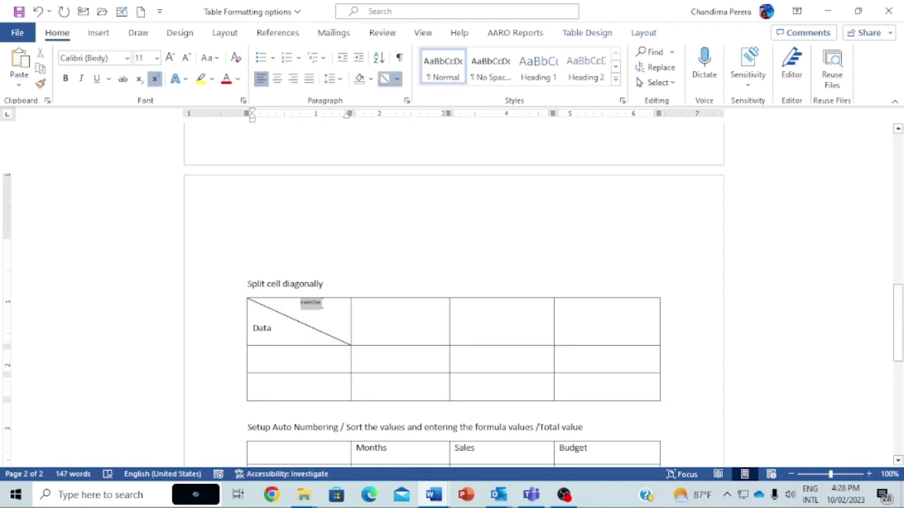
{"action": "left_click", "coordinate": [171, 58]}
{"action": "left_click", "coordinate": [170, 58]}
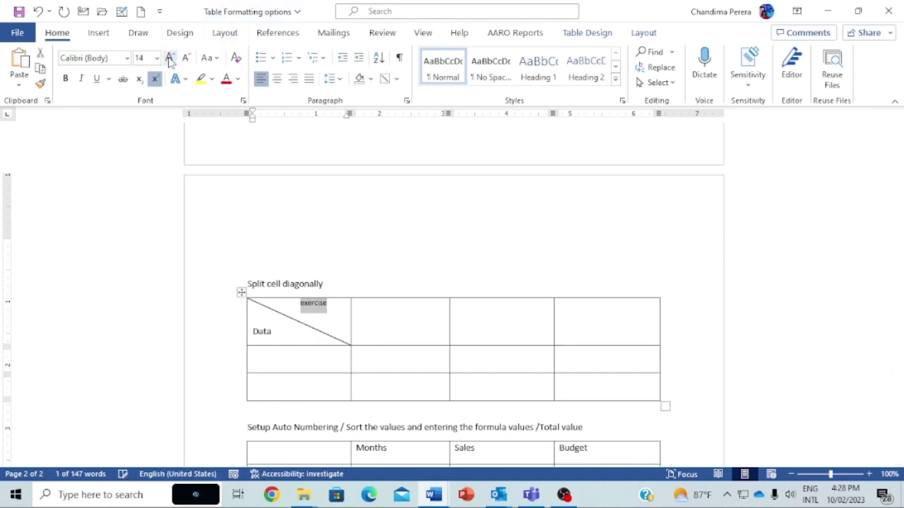
{"action": "left_click", "coordinate": [170, 59]}
{"action": "left_click", "coordinate": [170, 59]}
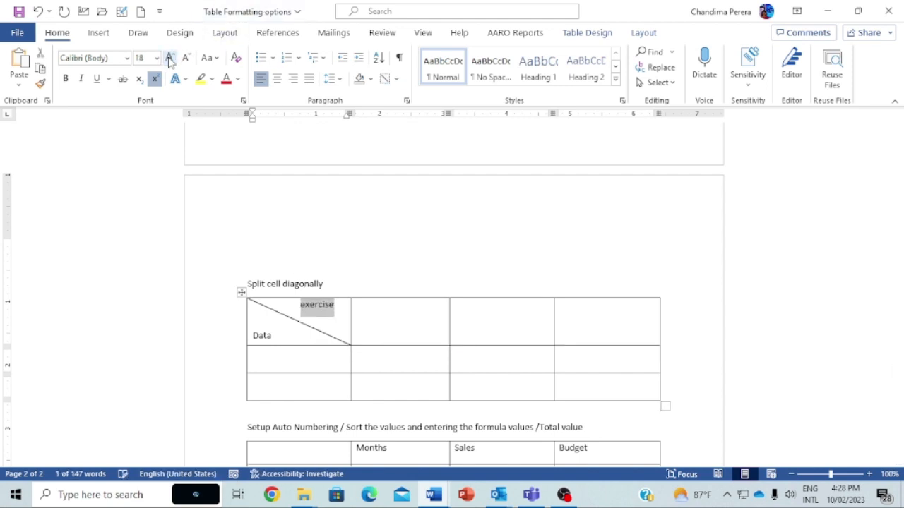
- Delete the superscript word "exercise" from the diagonally split cell
{"action": "left_click", "coordinate": [364, 326]}
{"action": "left_click_drag", "start_coordinate": [337, 305], "coordinate": [299, 316]}
{"action": "key", "text": "Delete"}
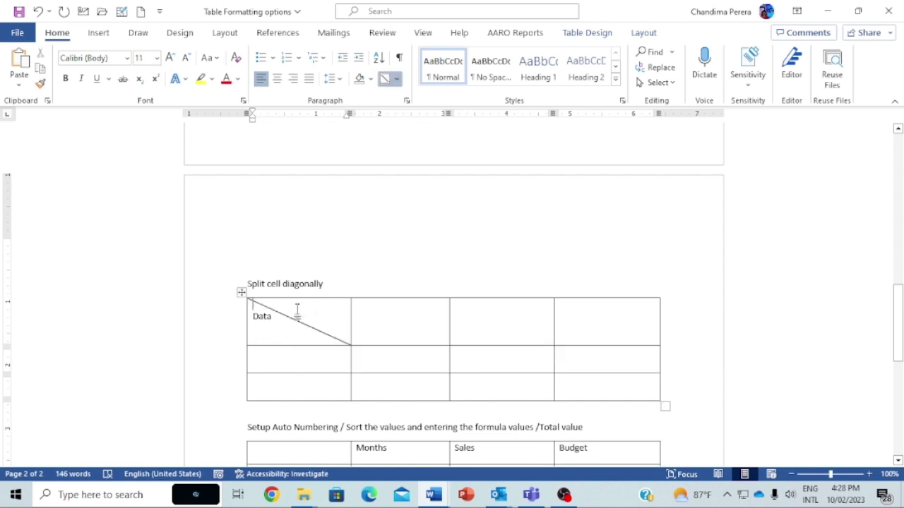
- Draw a text box about 0.79" wide and 0.3" high above the diagonal in the first cell and enter "exercise" in it
{"action": "left_click", "coordinate": [98, 33]}
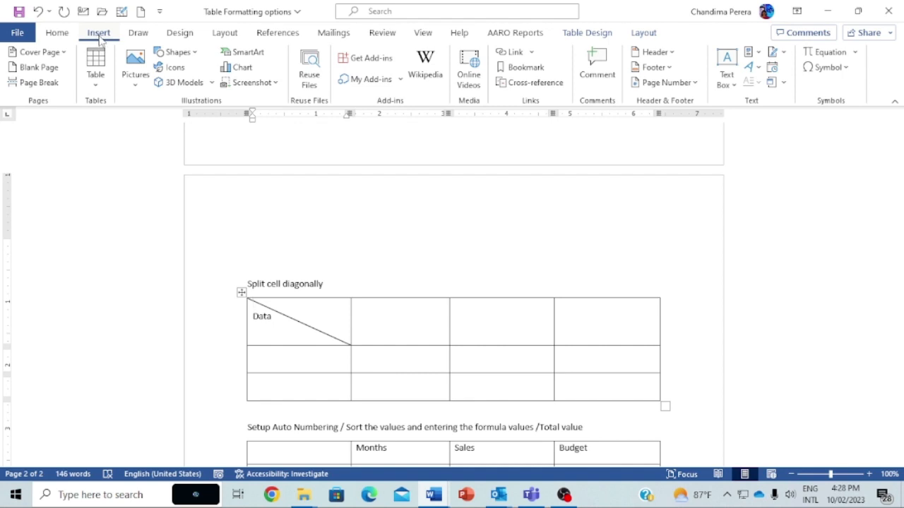
{"action": "left_click", "coordinate": [730, 84]}
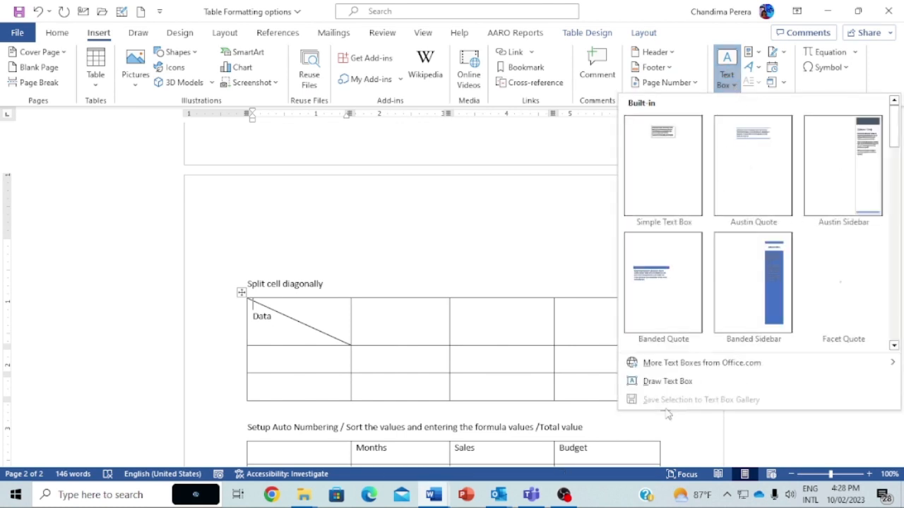
{"action": "left_click", "coordinate": [649, 382]}
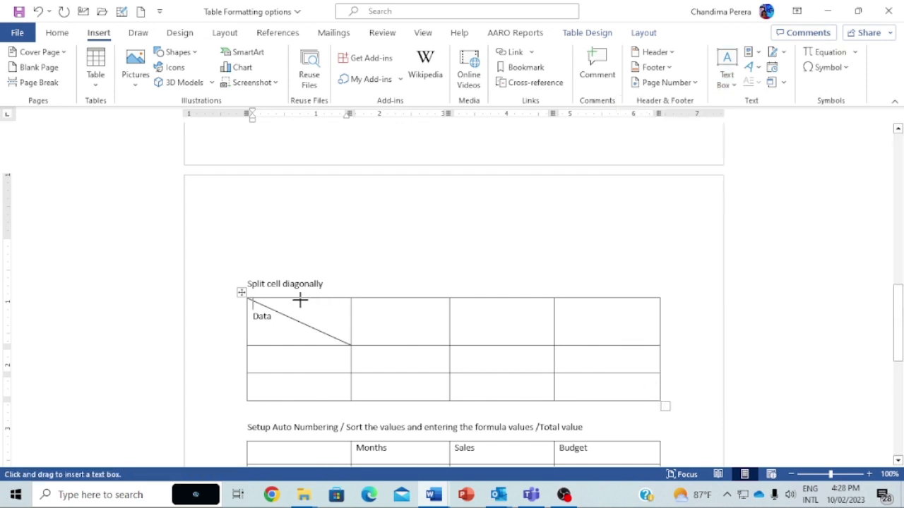
{"action": "left_click_drag", "start_coordinate": [299, 300], "coordinate": [350, 319]}
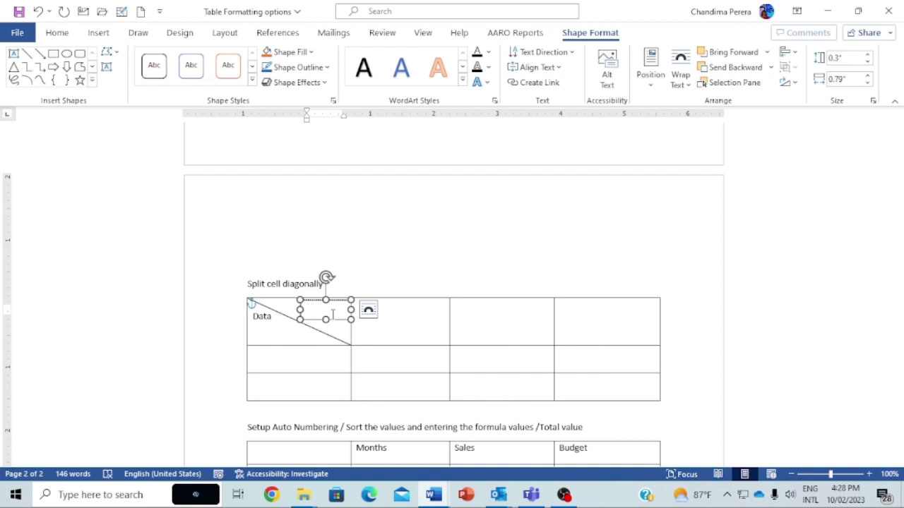
{"action": "type", "text": "exercise"}
{"action": "left_click", "coordinate": [383, 329]}
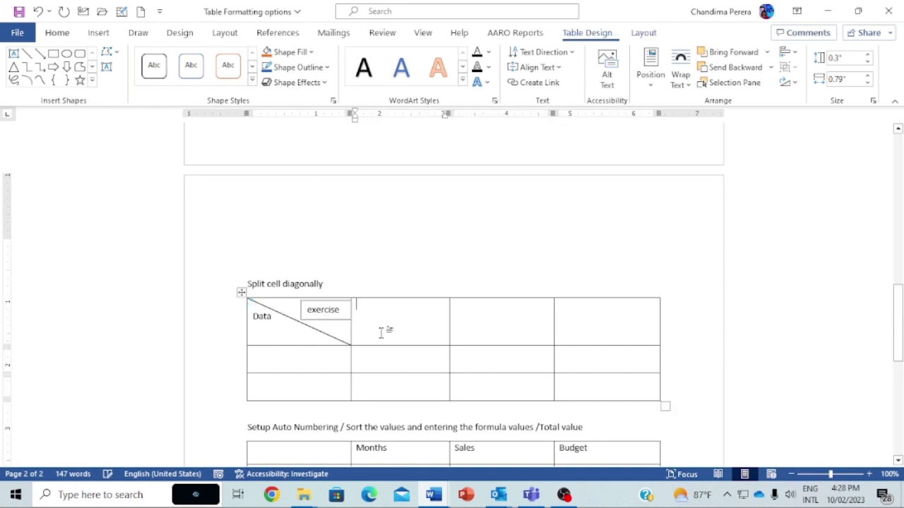
- Remove the outline of the "exercise" text box by setting its line to No line
{"action": "left_click", "coordinate": [322, 321]}
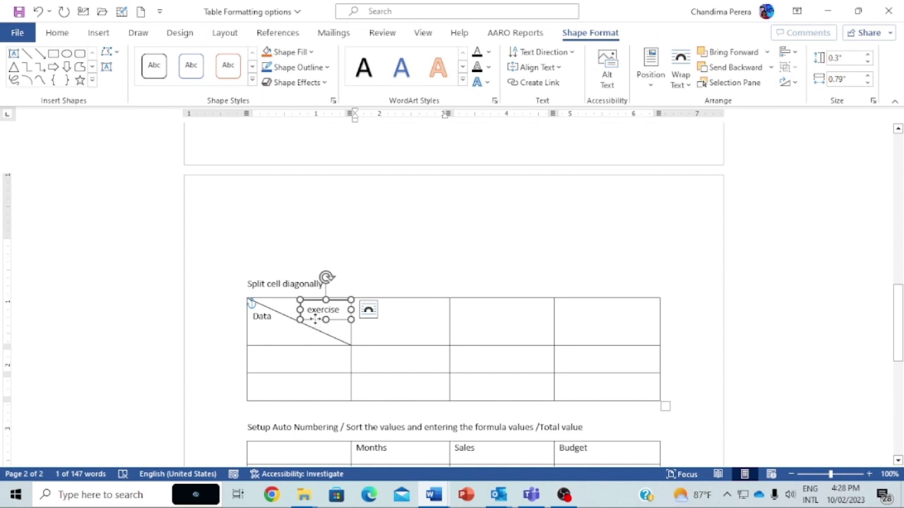
{"action": "right_click", "coordinate": [316, 319]}
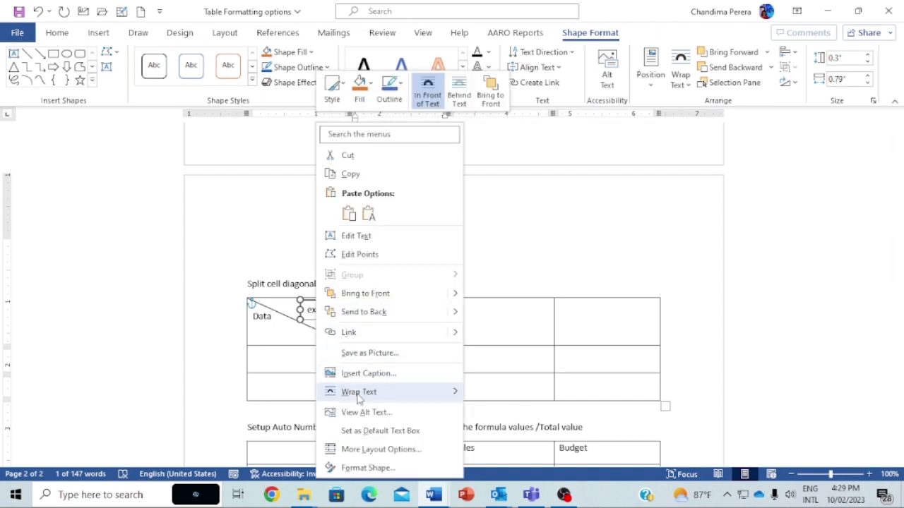
{"action": "left_click", "coordinate": [356, 471]}
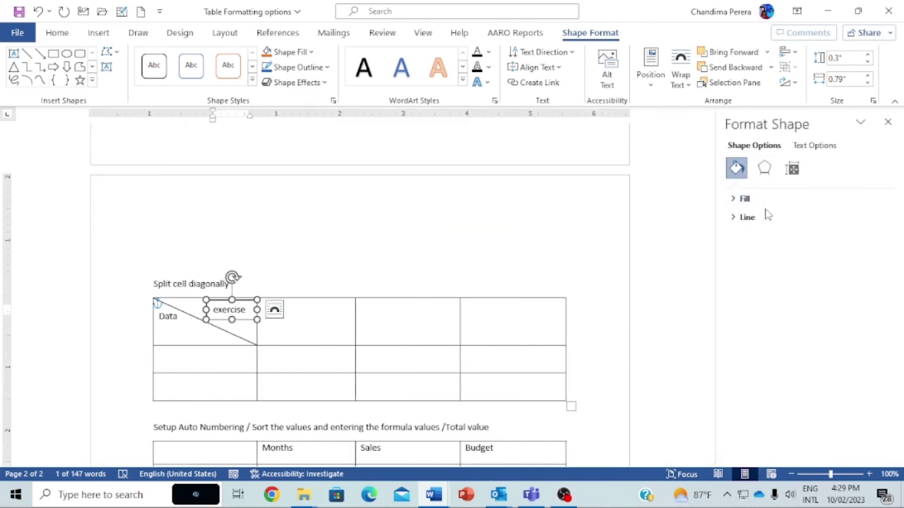
{"action": "left_click", "coordinate": [735, 218]}
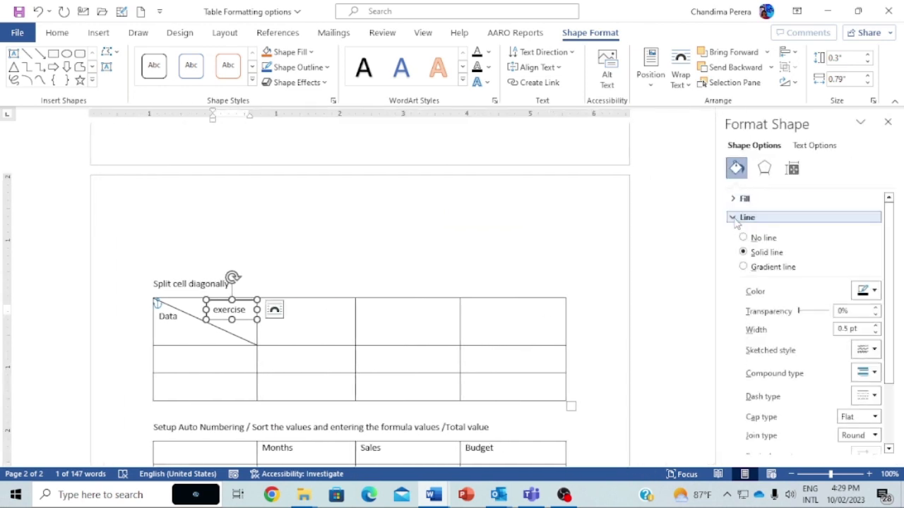
{"action": "left_click", "coordinate": [745, 240]}
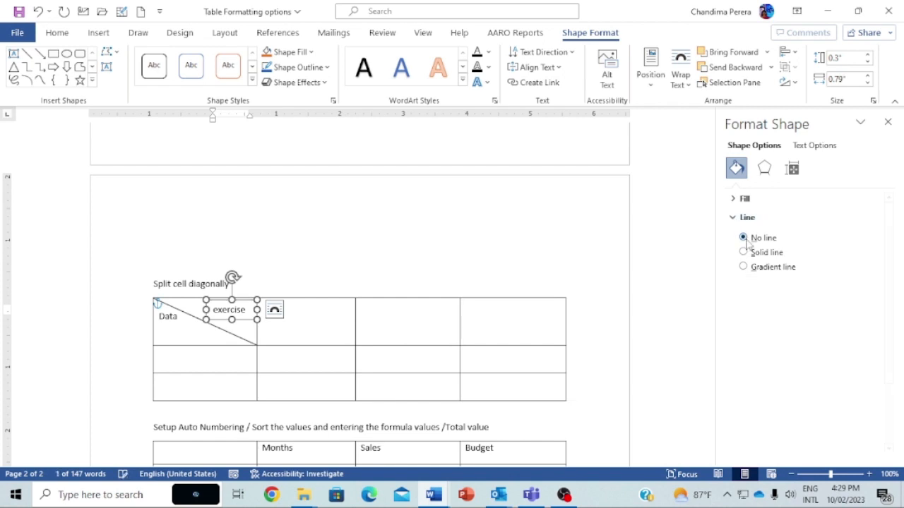
{"action": "left_click", "coordinate": [888, 121]}
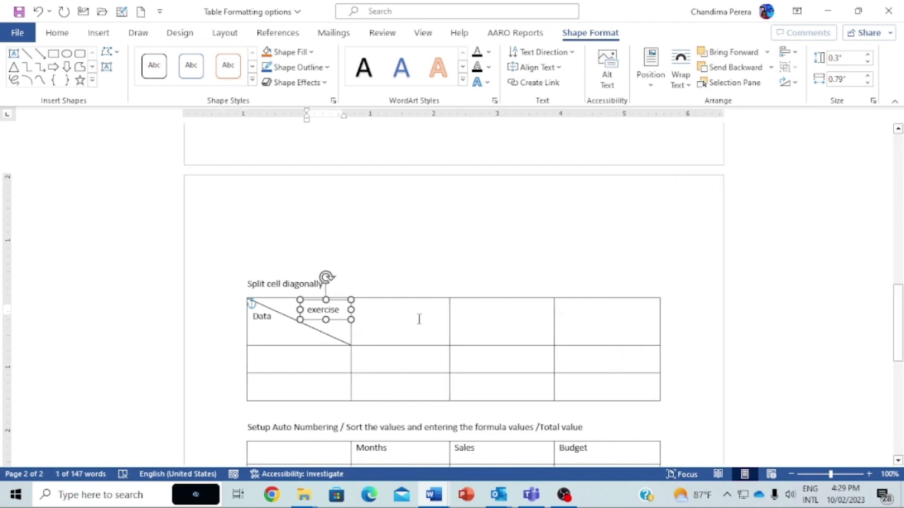
{"action": "left_click", "coordinate": [361, 329]}
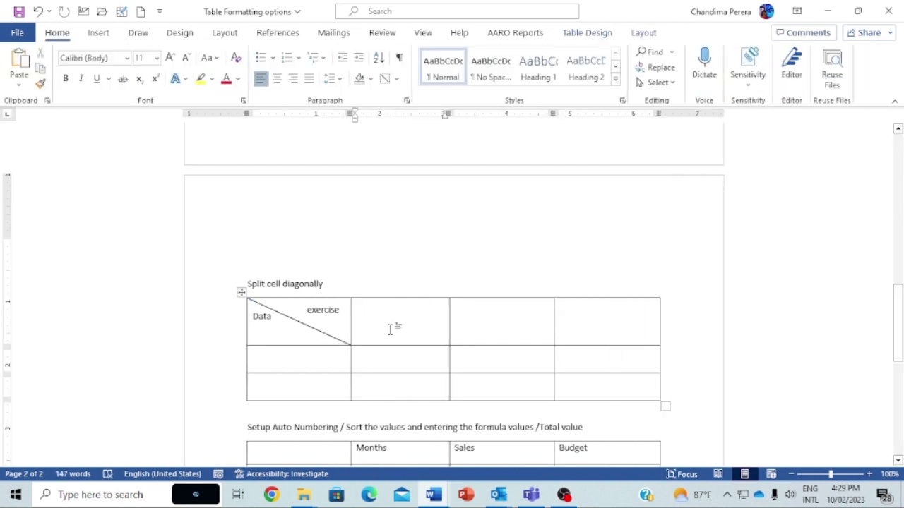
- Move the word "Data" down one line so it sits below the diagonal in the split cell
{"action": "left_click", "coordinate": [251, 317]}
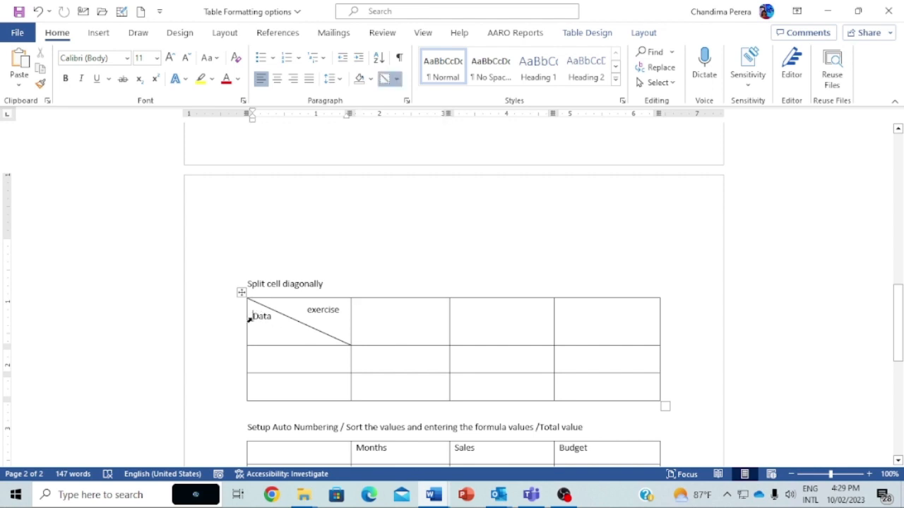
{"action": "key", "text": "Return"}
{"action": "left_click", "coordinate": [319, 325]}
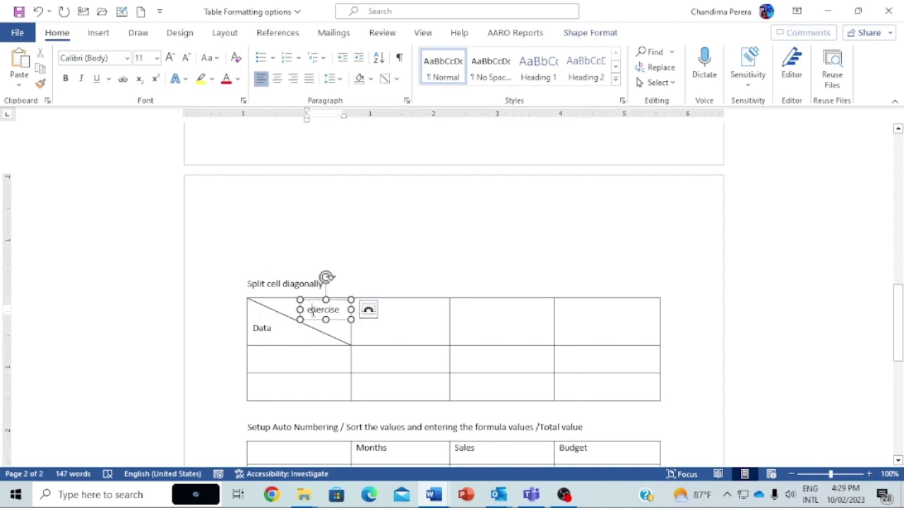
{"action": "left_click", "coordinate": [317, 345]}
- Apply the 1. 2. 3. numbering format to the empty first cell beside "Apr" in the auto-numbering table
{"action": "scroll", "coordinate": [319, 341], "scroll_direction": "down", "scroll_amount": 5}
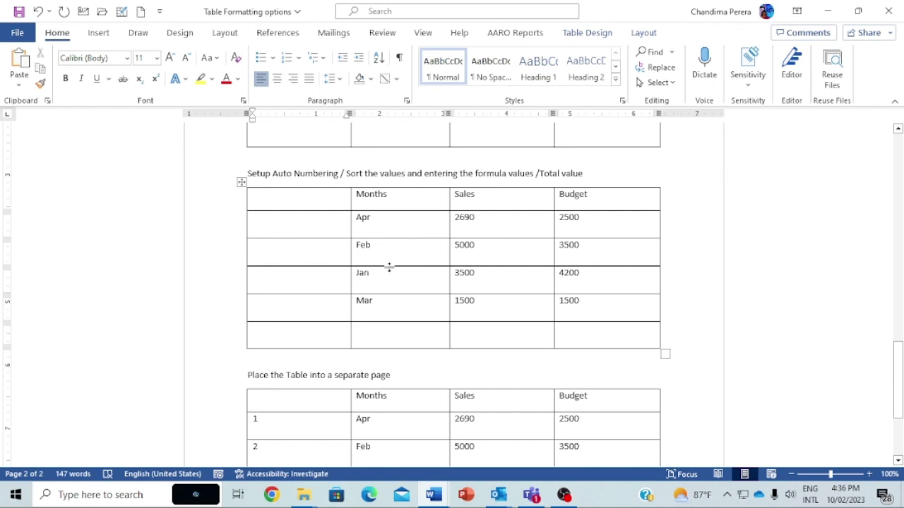
{"action": "left_click", "coordinate": [383, 331]}
{"action": "scroll", "coordinate": [427, 388], "scroll_direction": "down", "scroll_amount": 5}
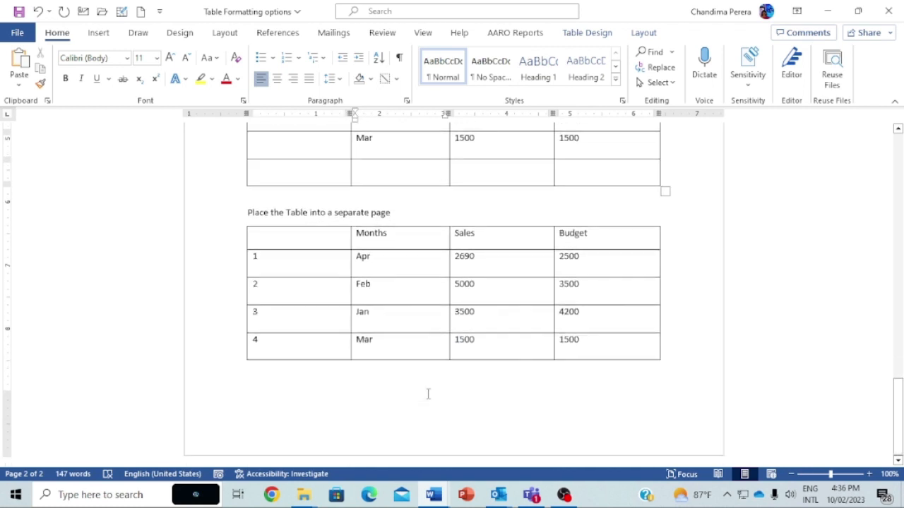
{"action": "scroll", "coordinate": [427, 393], "scroll_direction": "up", "scroll_amount": 6}
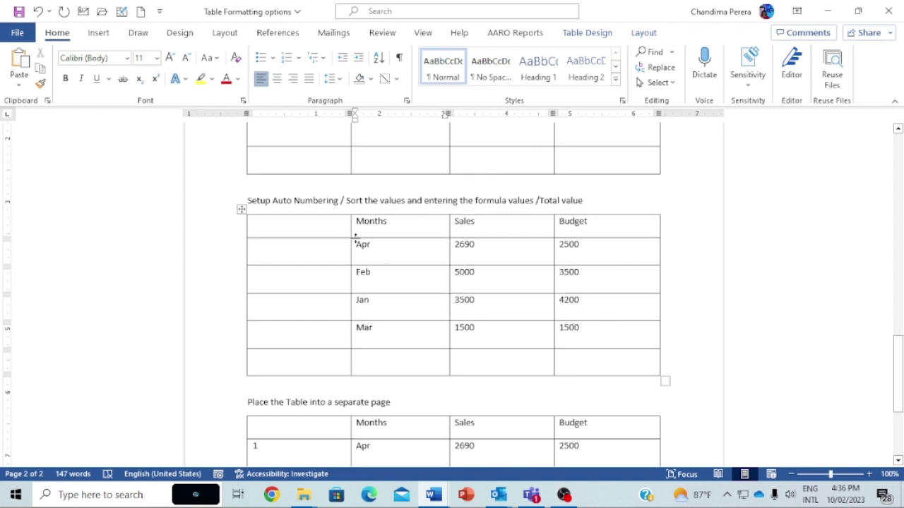
{"action": "left_click", "coordinate": [318, 256]}
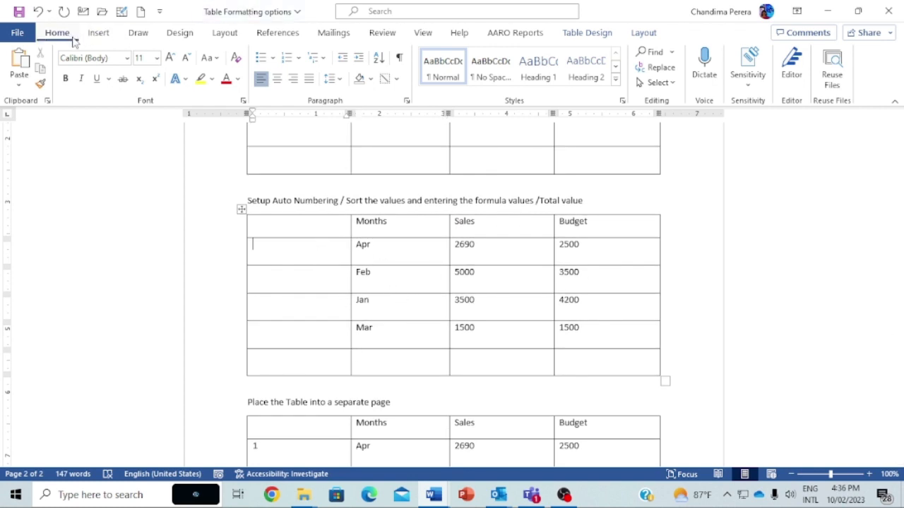
{"action": "left_click", "coordinate": [274, 62]}
{"action": "left_click", "coordinate": [300, 60]}
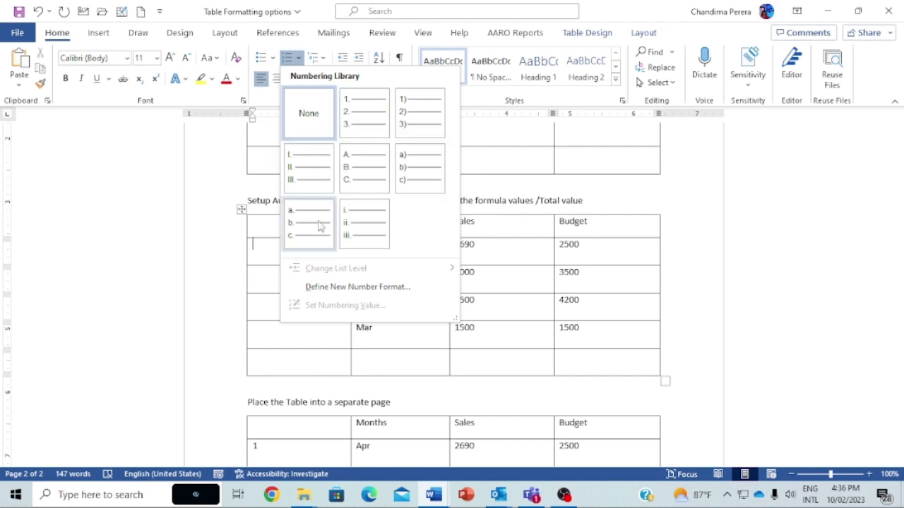
{"action": "left_click", "coordinate": [371, 109]}
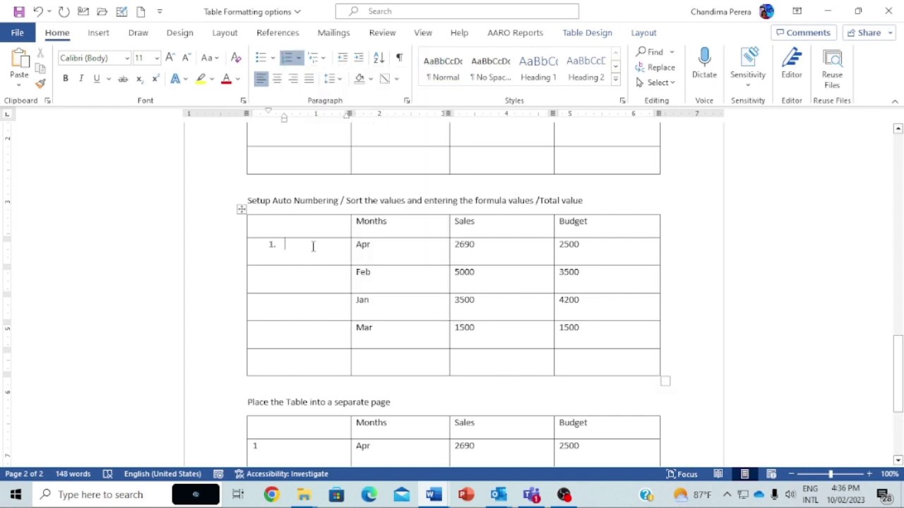
- Apply the 1. 2. 3. numbering to all first-column cells from the "Apr" row down to the last row
{"action": "left_click_drag", "start_coordinate": [313, 252], "coordinate": [319, 369]}
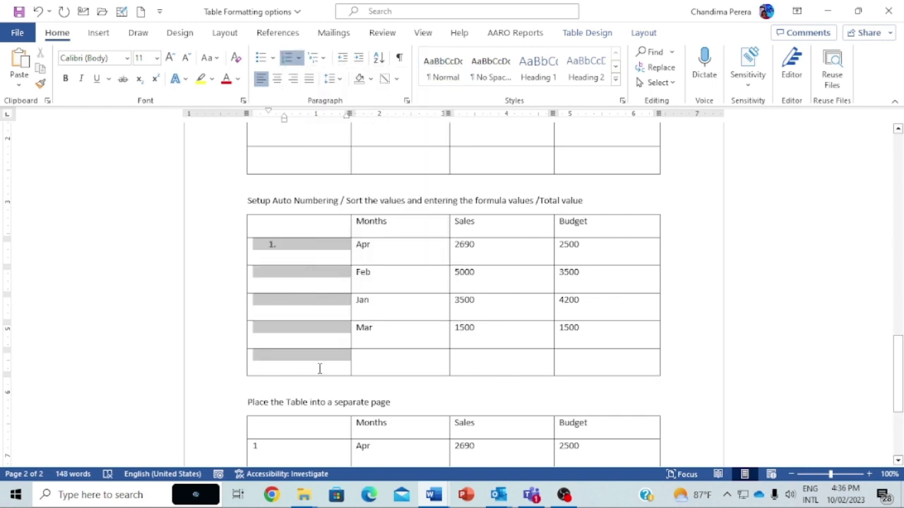
{"action": "left_click", "coordinate": [299, 58]}
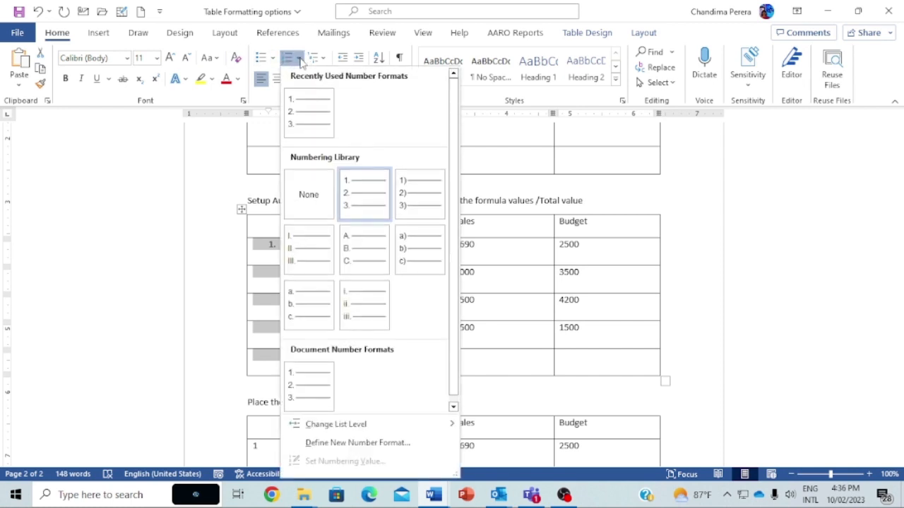
{"action": "left_click", "coordinate": [318, 135]}
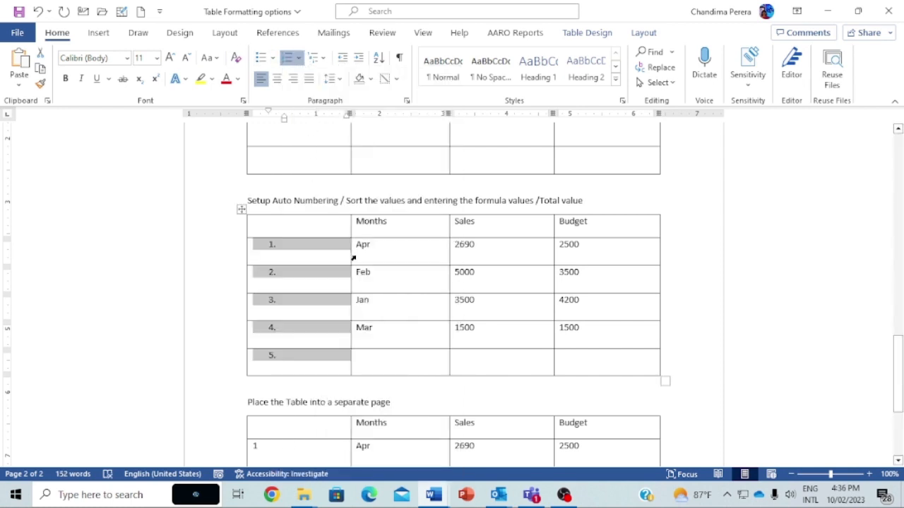
{"action": "left_click", "coordinate": [295, 247]}
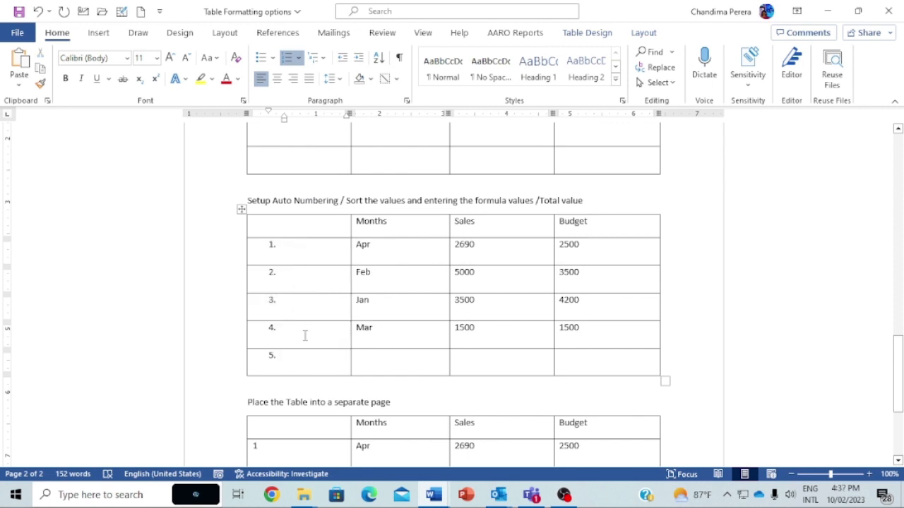
- Sort the four month rows by Column 2 as text in ascending order, with no header row
{"action": "left_click", "coordinate": [389, 251]}
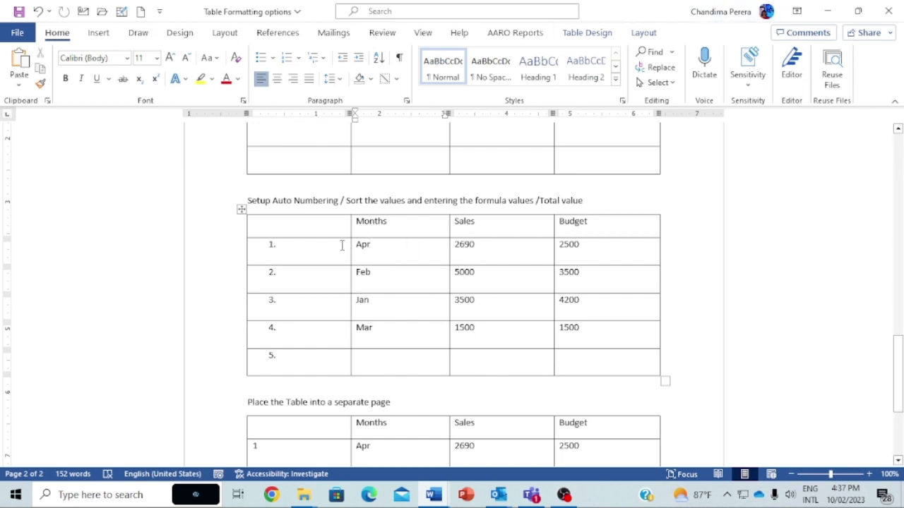
{"action": "left_click_drag", "start_coordinate": [342, 245], "coordinate": [599, 344]}
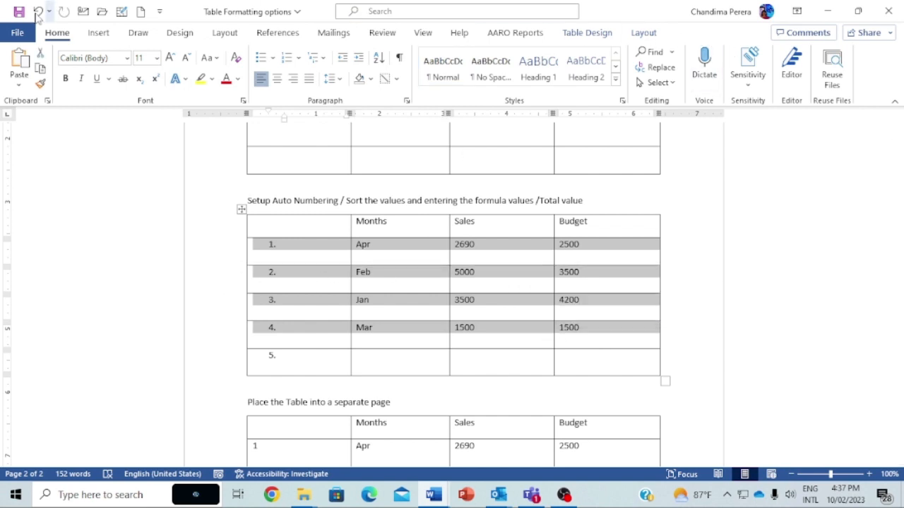
{"action": "left_click", "coordinate": [380, 62]}
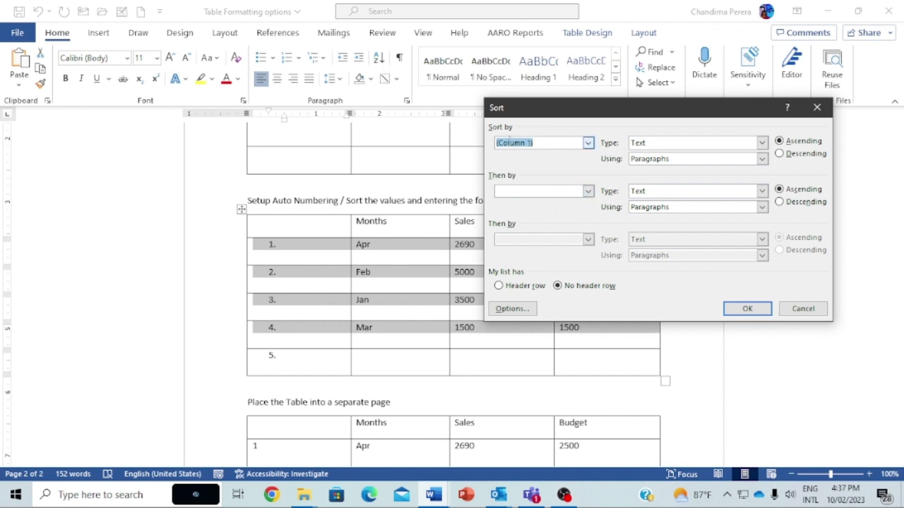
{"action": "left_click", "coordinate": [588, 144]}
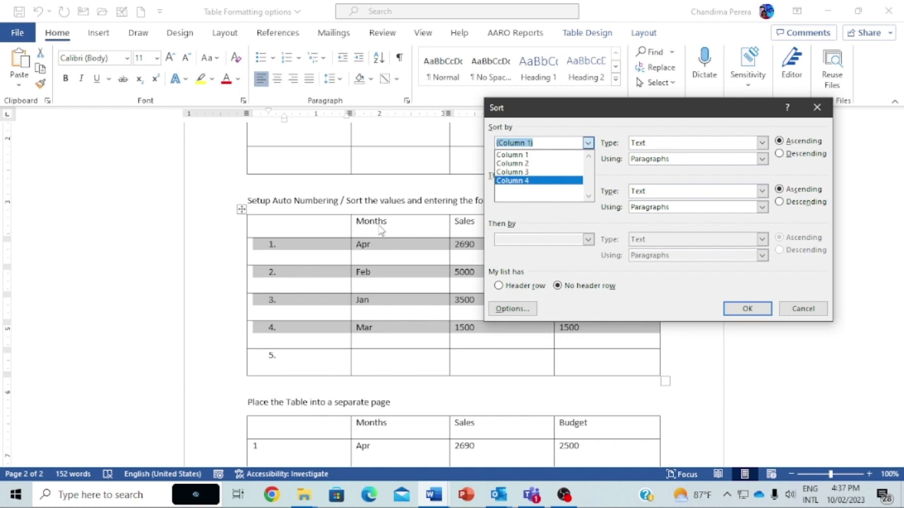
{"action": "left_click", "coordinate": [527, 164]}
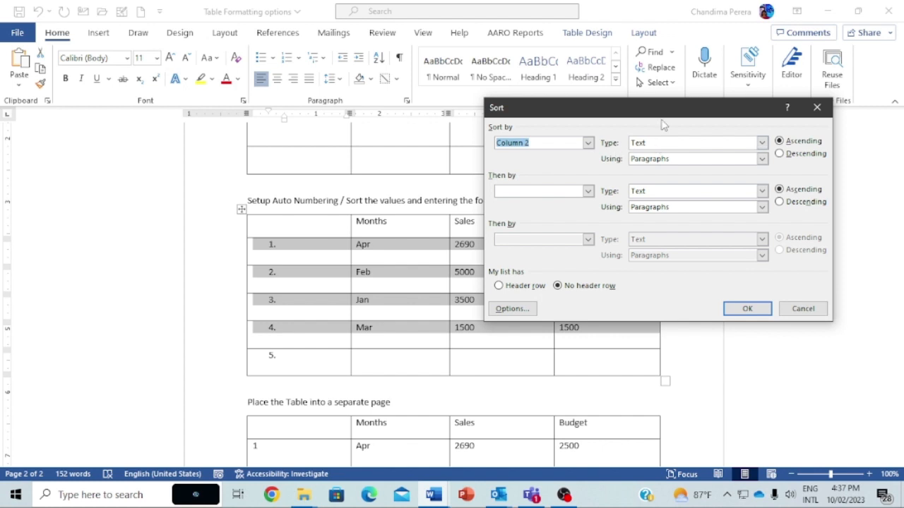
{"action": "left_click_drag", "start_coordinate": [666, 112], "coordinate": [707, 99]}
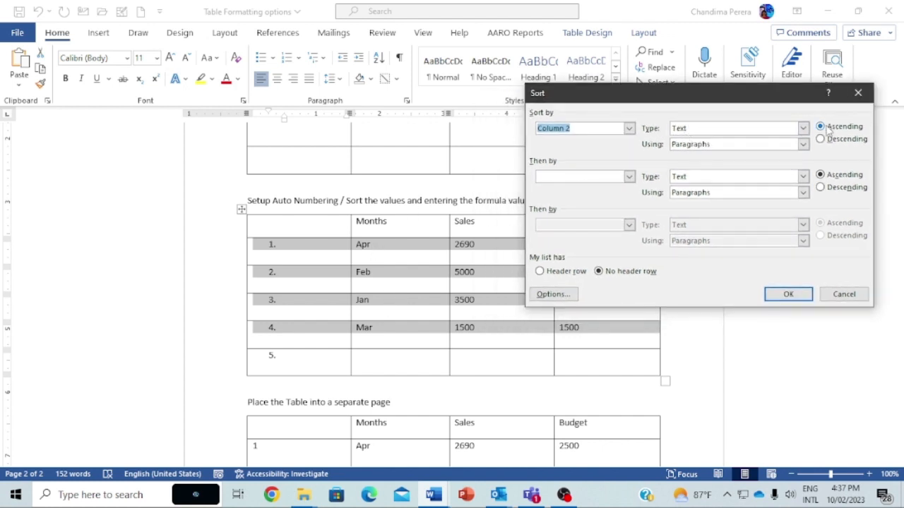
{"action": "left_click", "coordinate": [788, 296]}
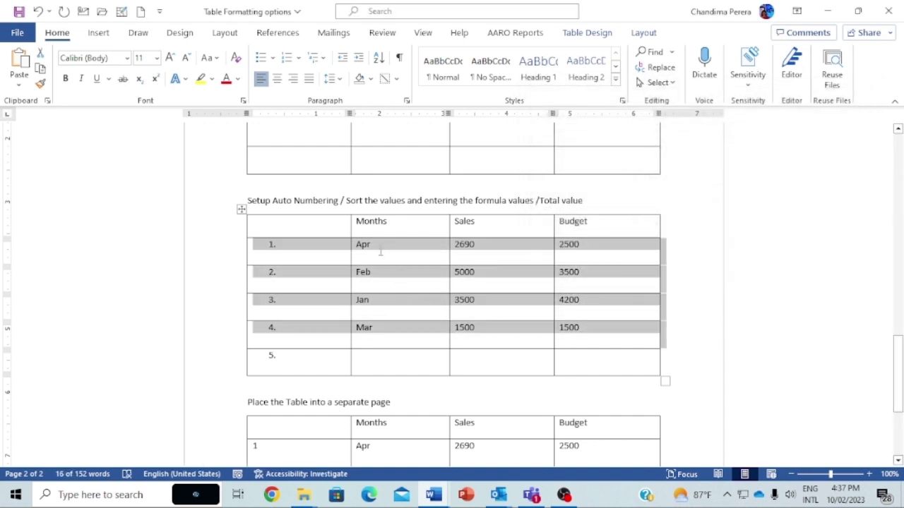
{"action": "left_click", "coordinate": [377, 247]}
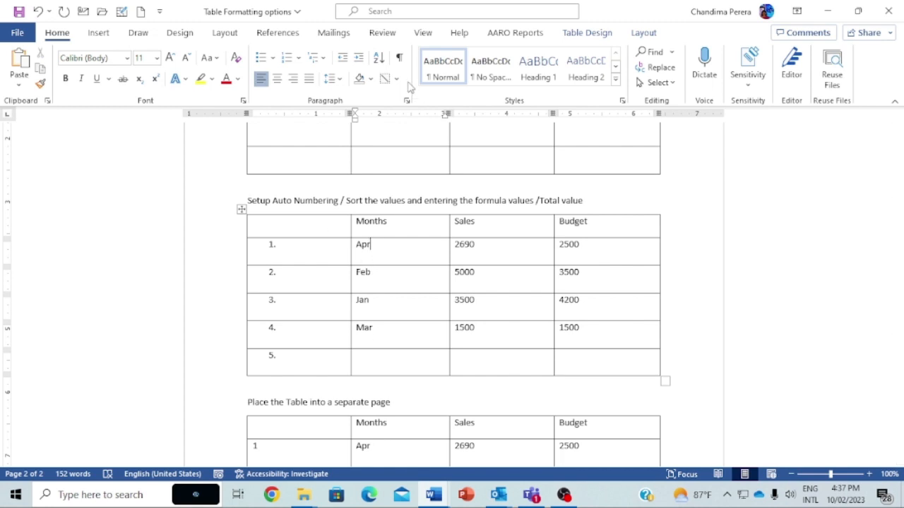
- Sort the table by Months as text in descending order, with the header row excluded from sorting
{"action": "left_click", "coordinate": [380, 58]}
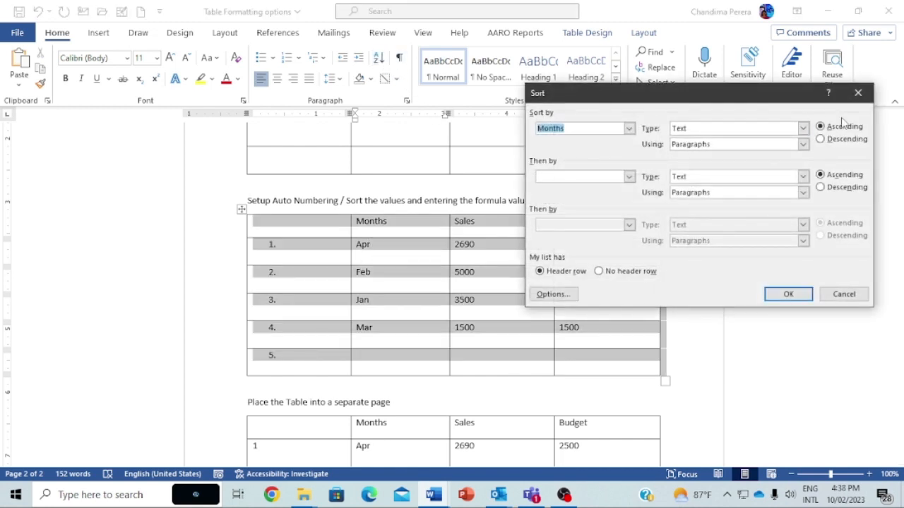
{"action": "left_click", "coordinate": [820, 139]}
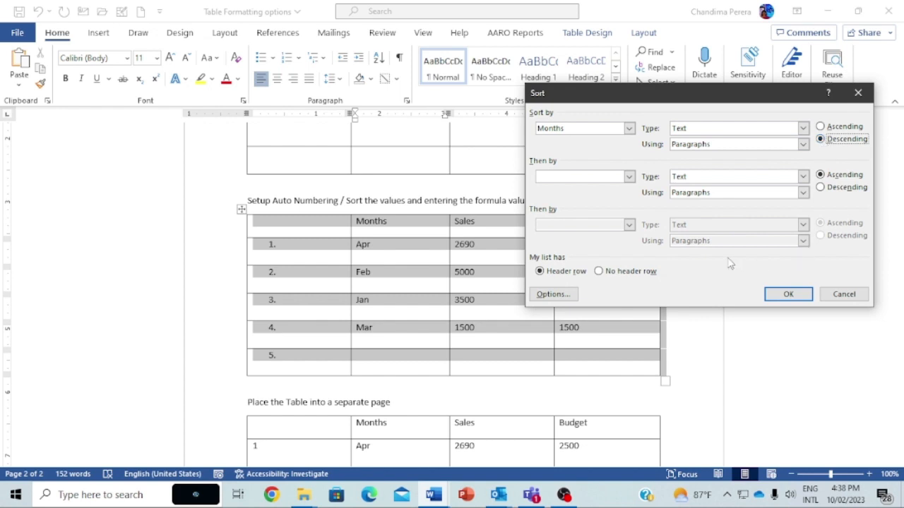
{"action": "left_click", "coordinate": [786, 297]}
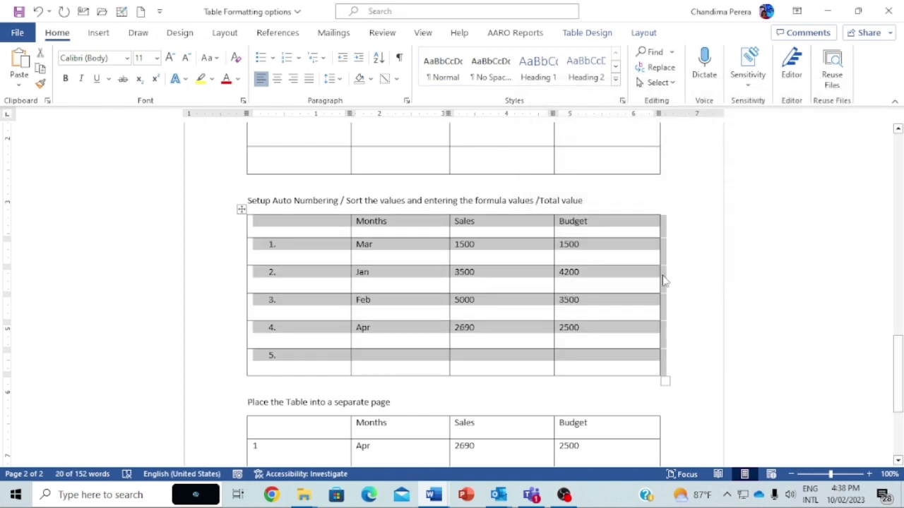
{"action": "left_click", "coordinate": [406, 301]}
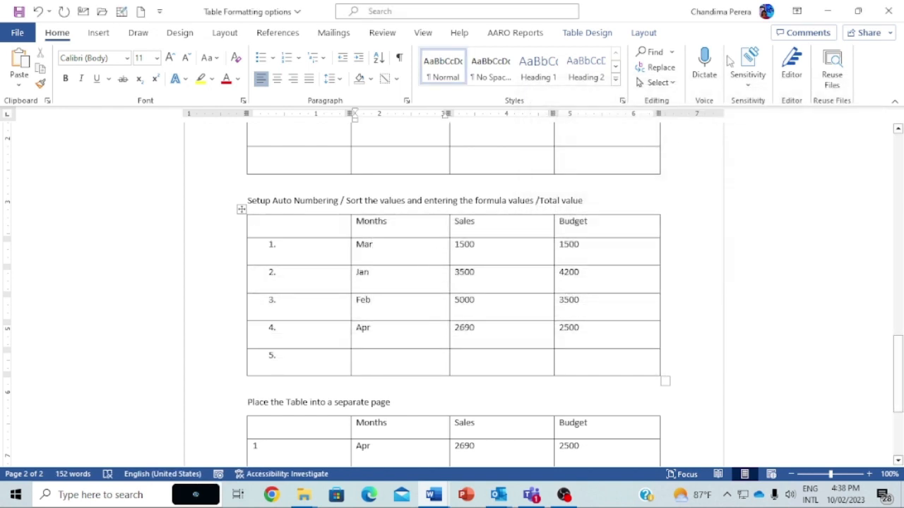
{"action": "left_click", "coordinate": [497, 256]}
{"action": "left_click", "coordinate": [378, 58]}
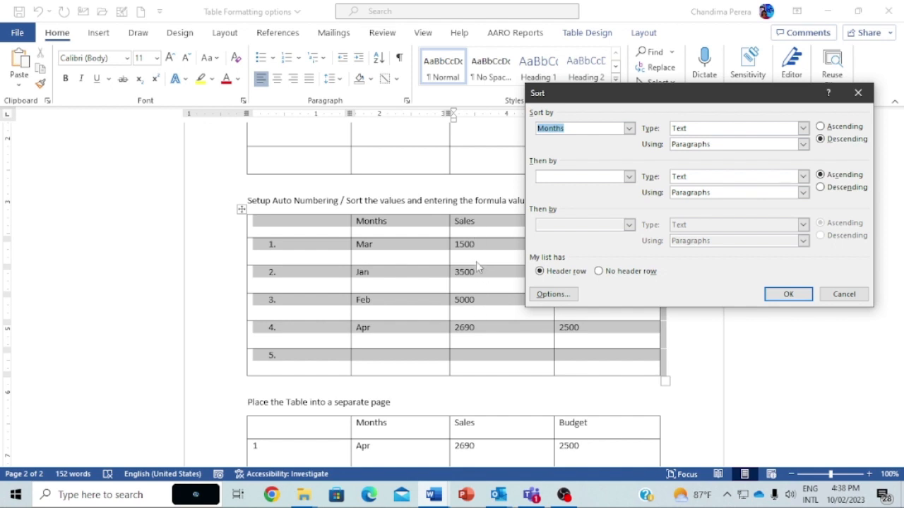
{"action": "left_click", "coordinate": [628, 128]}
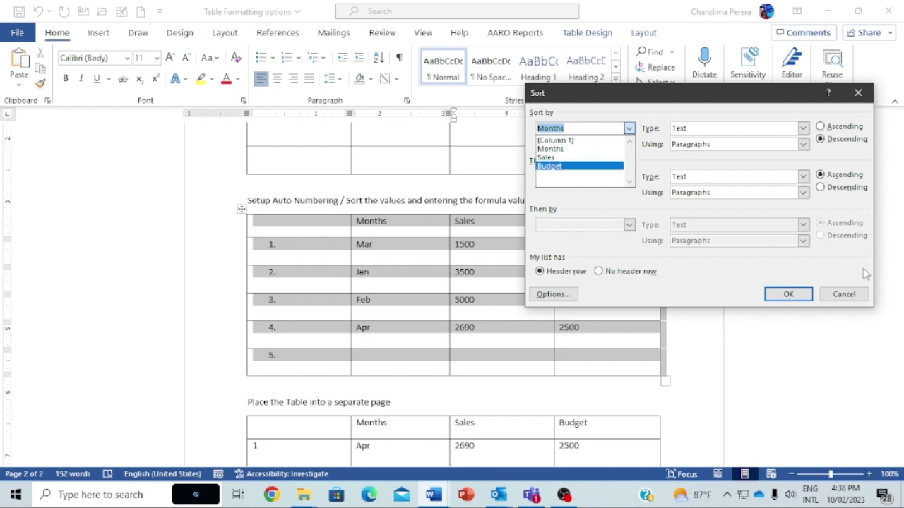
{"action": "left_click", "coordinate": [850, 295]}
{"action": "left_click", "coordinate": [485, 290]}
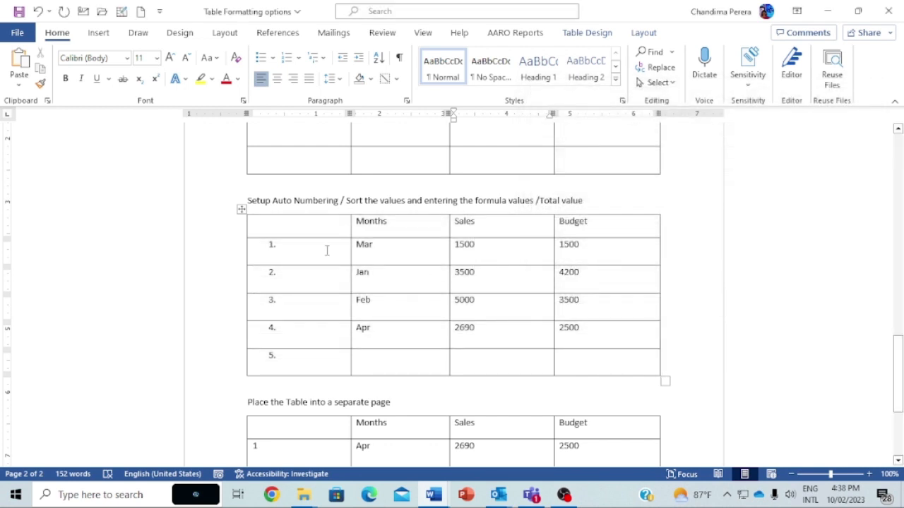
- Sort the four month rows by Column 3 as numbers in descending order, with no header row
{"action": "left_click_drag", "start_coordinate": [327, 250], "coordinate": [591, 335]}
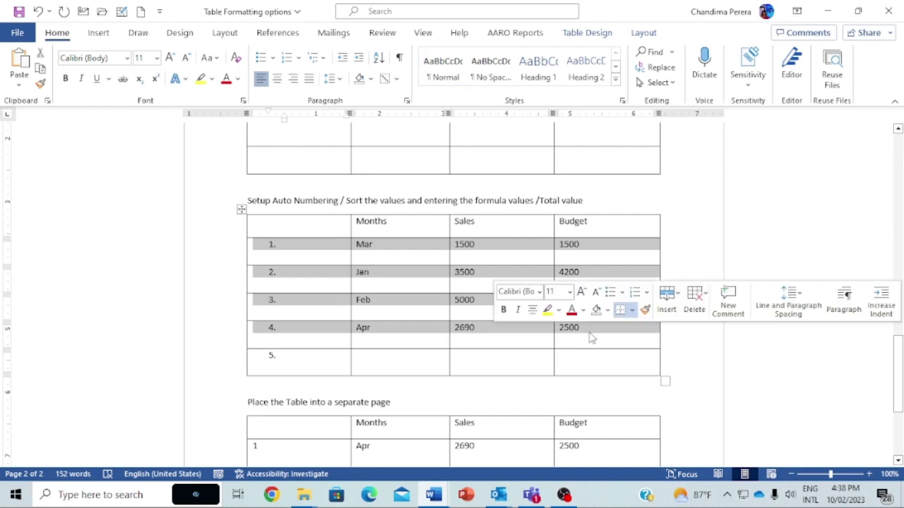
{"action": "left_click", "coordinate": [379, 59]}
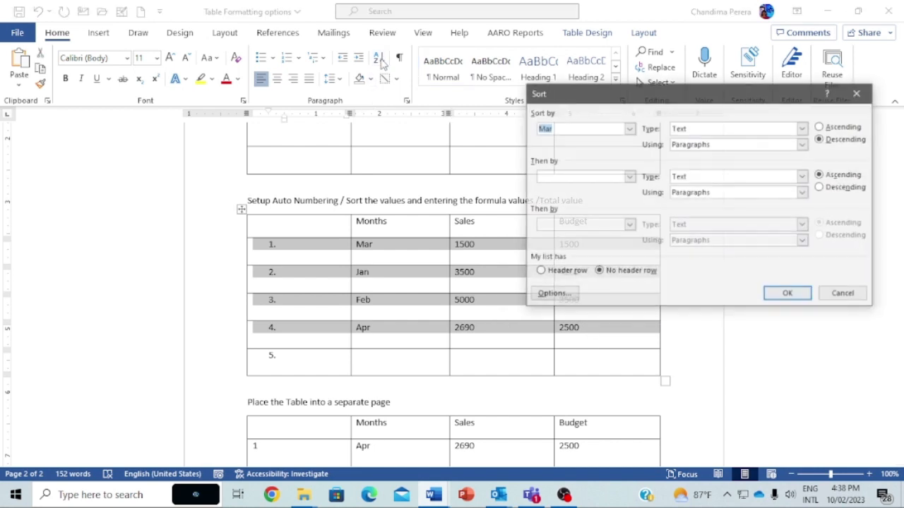
{"action": "left_click", "coordinate": [628, 128]}
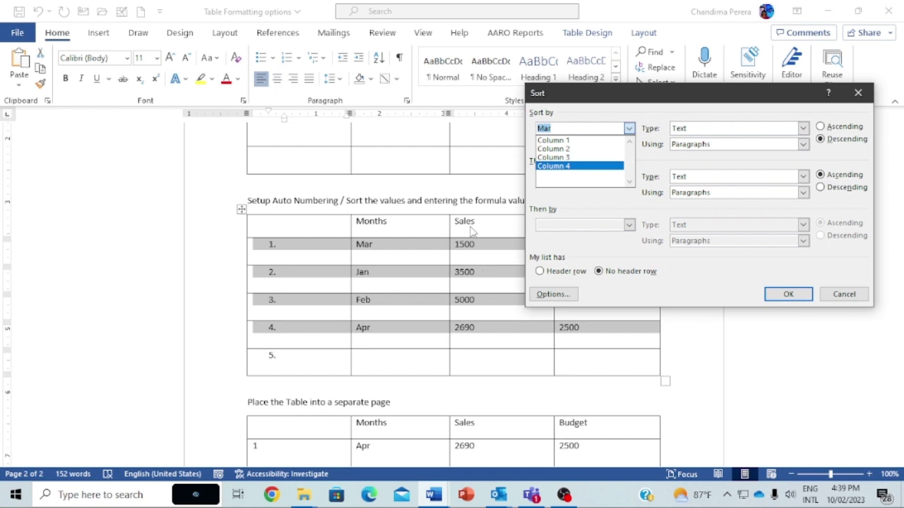
{"action": "left_click", "coordinate": [564, 159]}
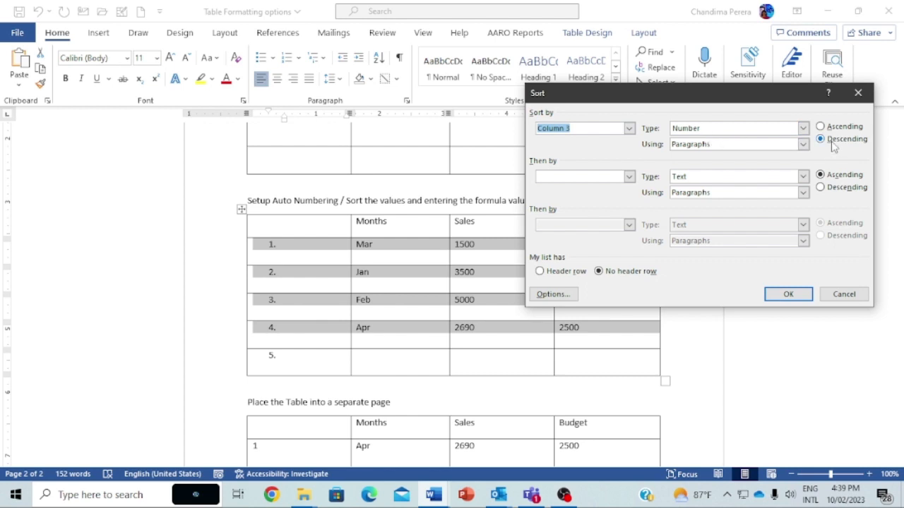
{"action": "left_click", "coordinate": [805, 294]}
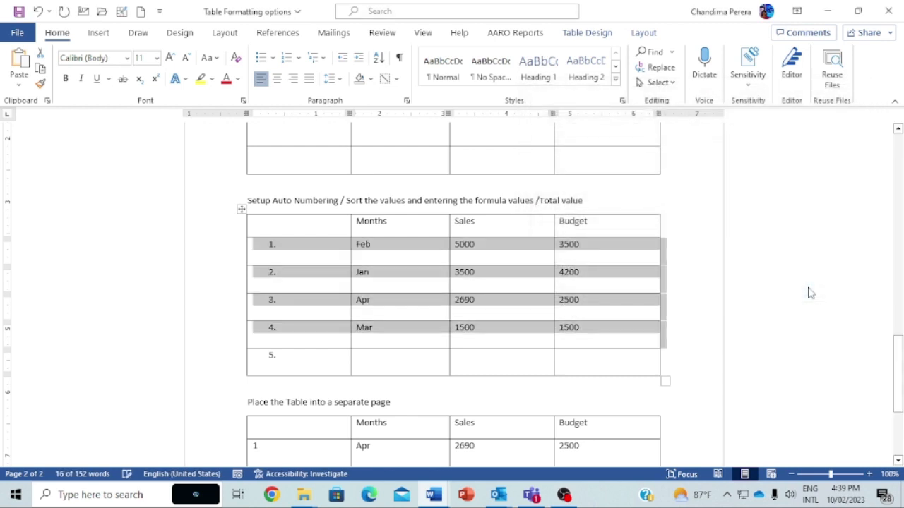
{"action": "left_click", "coordinate": [477, 247]}
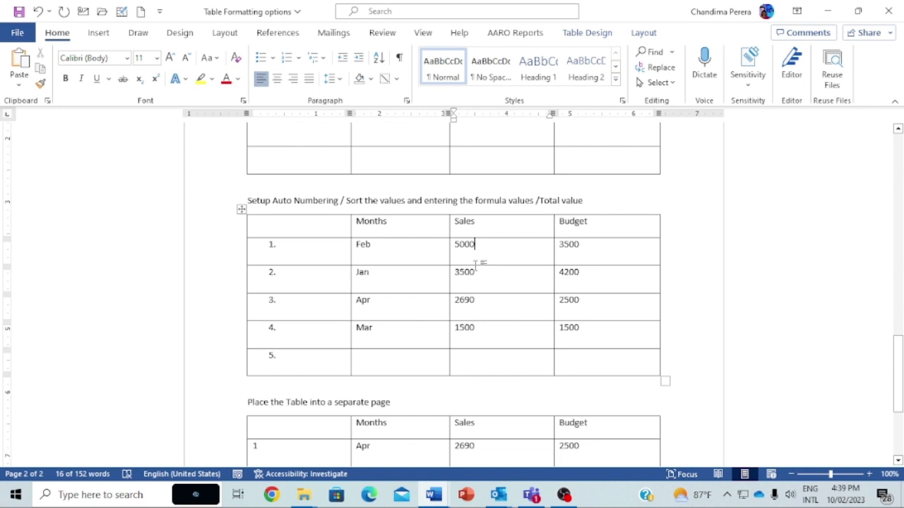
{"action": "left_click", "coordinate": [477, 300]}
{"action": "left_click", "coordinate": [479, 327]}
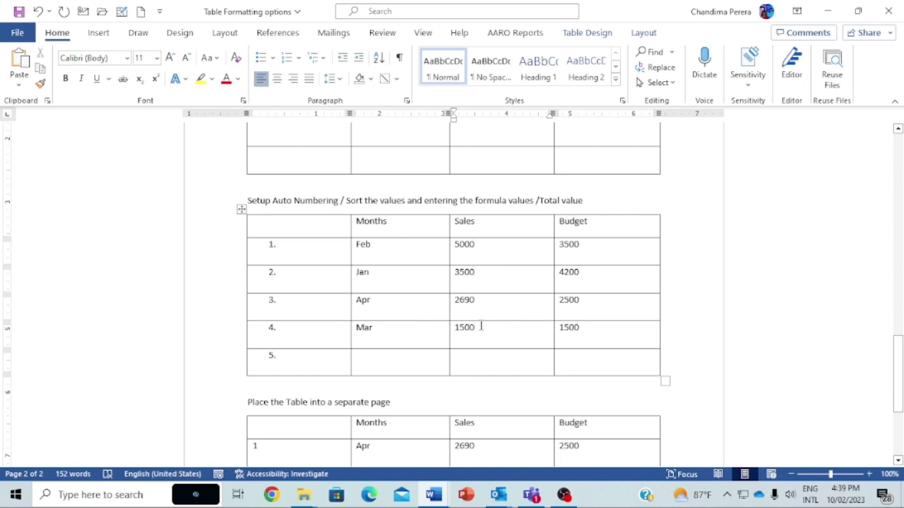
- Remove the automatic number from the table's last row and merge that row's first two cells
{"action": "left_click", "coordinate": [383, 365]}
{"action": "left_click_drag", "start_coordinate": [300, 362], "coordinate": [380, 358]}
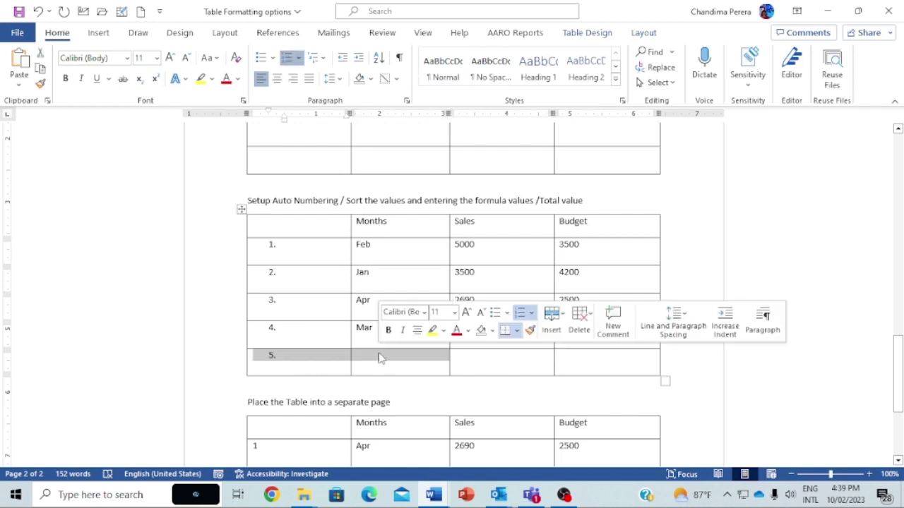
{"action": "left_click", "coordinate": [303, 359]}
{"action": "key", "text": "BackSpace"}
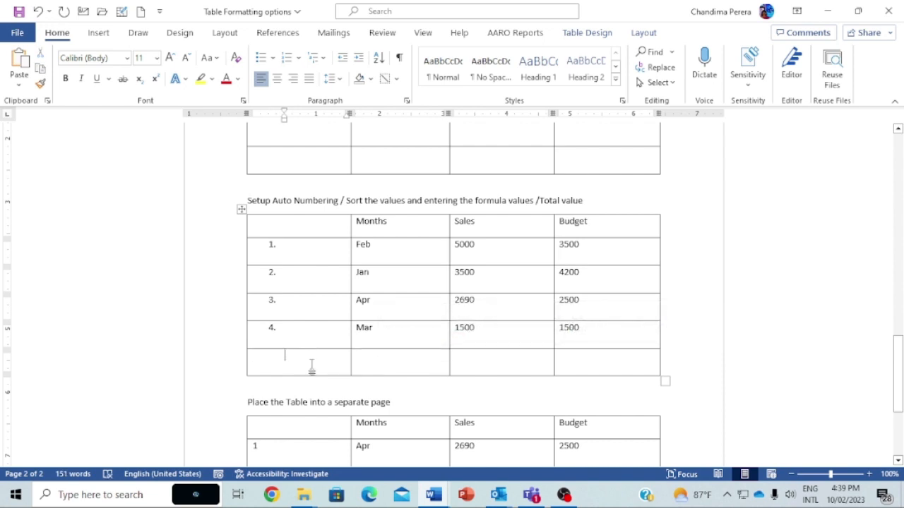
{"action": "left_click_drag", "start_coordinate": [315, 367], "coordinate": [376, 363]}
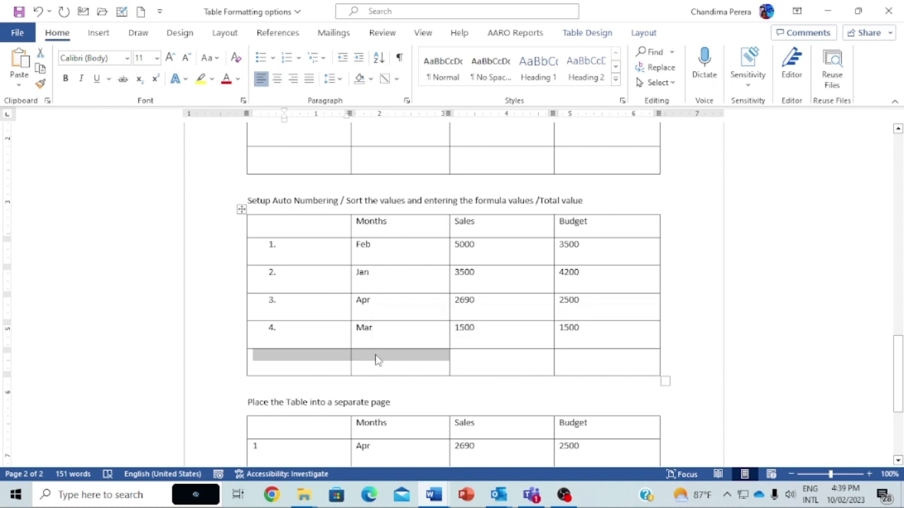
{"action": "right_click", "coordinate": [376, 360]}
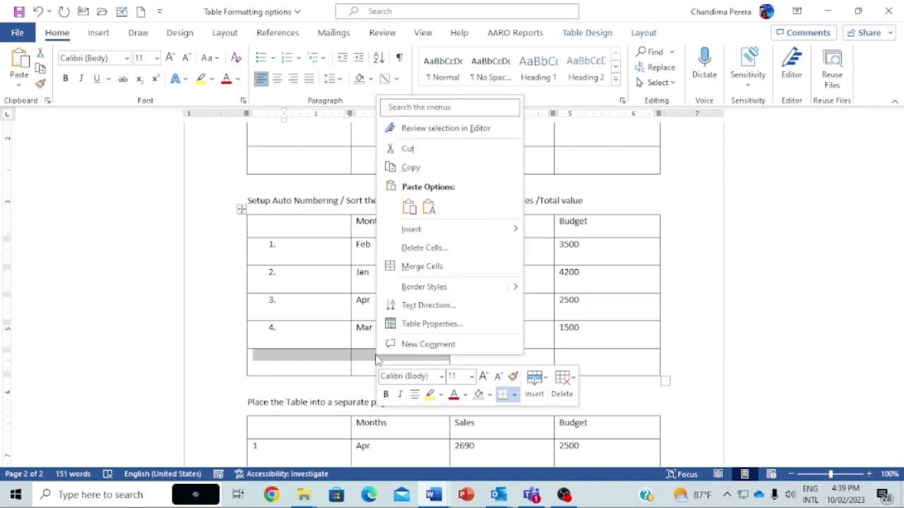
{"action": "left_click", "coordinate": [426, 267]}
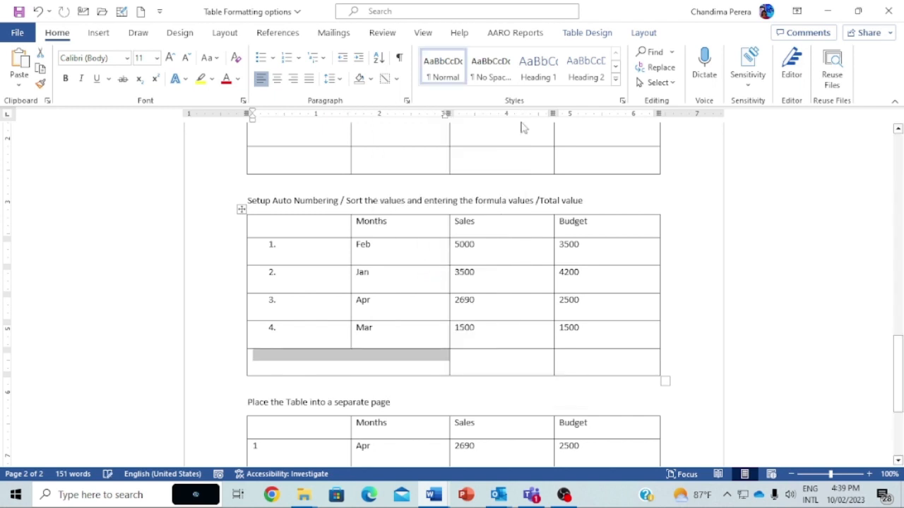
- Insert the formula =SUM(ABOVE) in the last row's Sales cell to total the column
{"action": "left_click", "coordinate": [643, 33]}
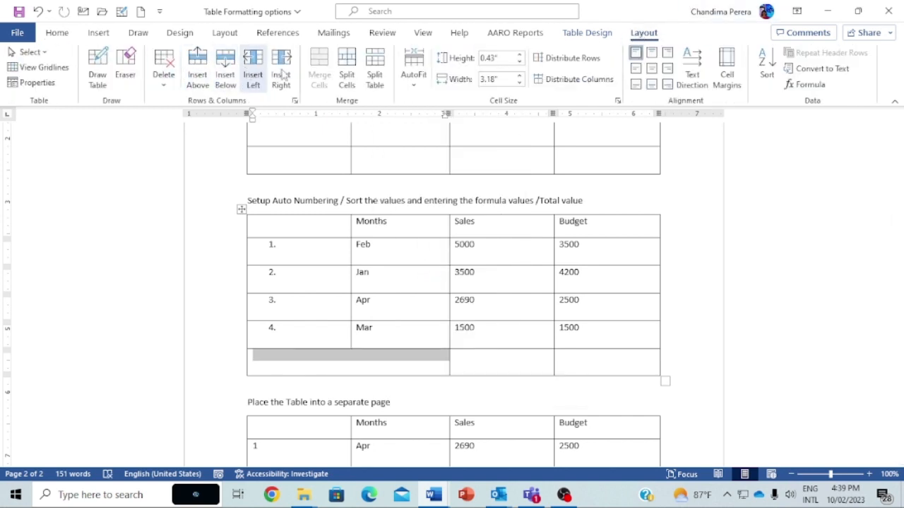
{"action": "left_click", "coordinate": [466, 361]}
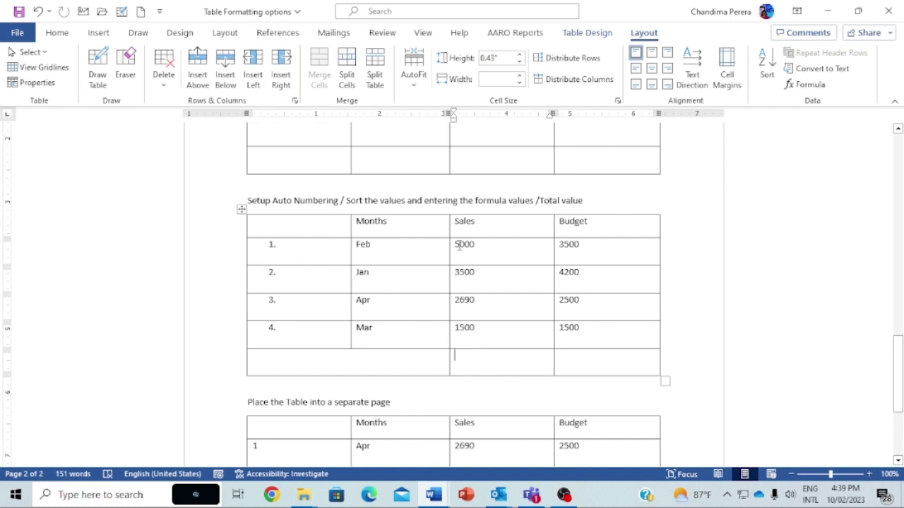
{"action": "left_click_drag", "start_coordinate": [459, 245], "coordinate": [487, 332]}
{"action": "left_click", "coordinate": [487, 355]}
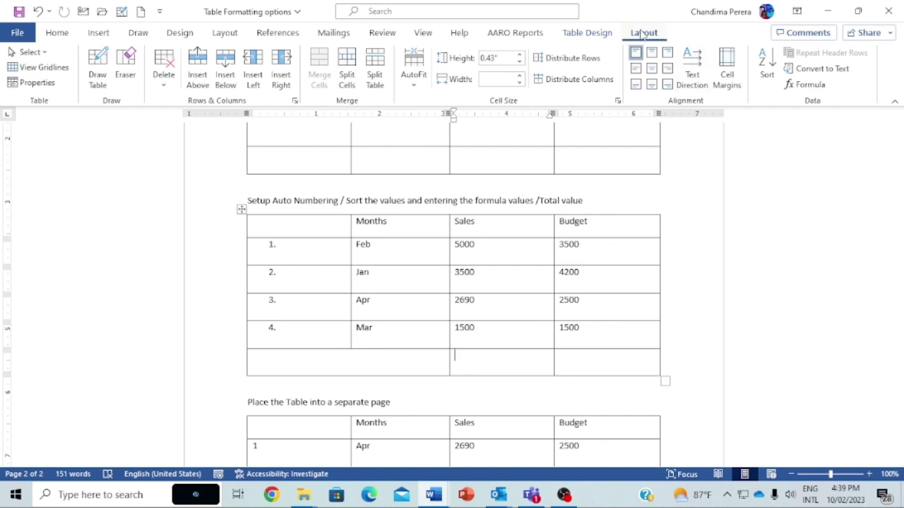
{"action": "left_click", "coordinate": [805, 85]}
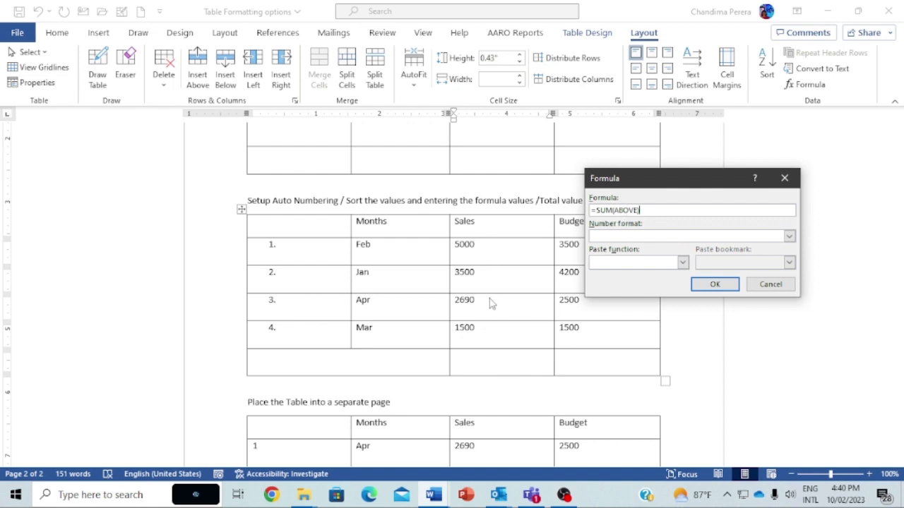
{"action": "left_click", "coordinate": [714, 287]}
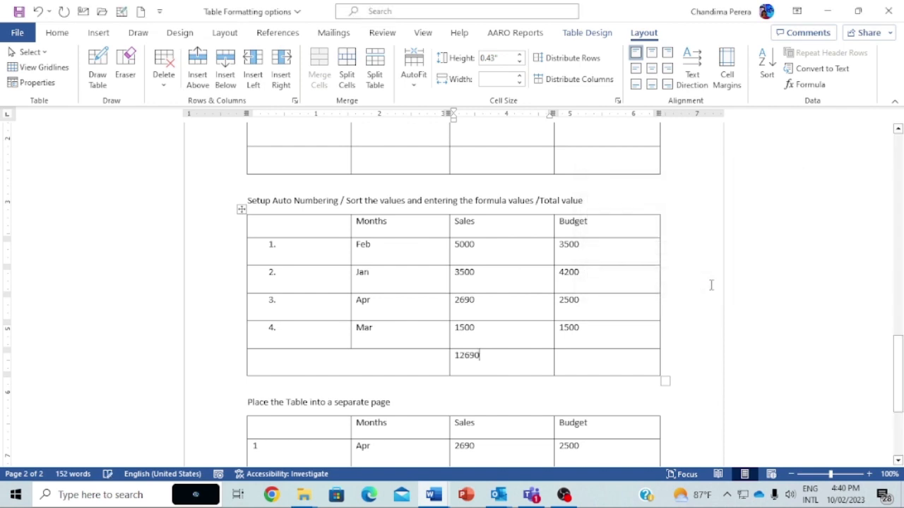
- Insert =SUM(ABOVE) in the last row's Budget cell with the number format #,##0.00
{"action": "left_click", "coordinate": [602, 357]}
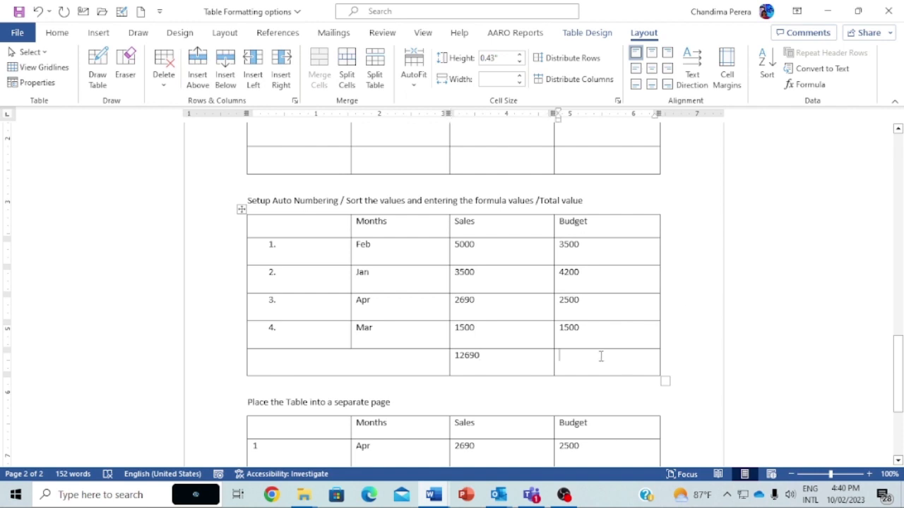
{"action": "left_click", "coordinate": [806, 84]}
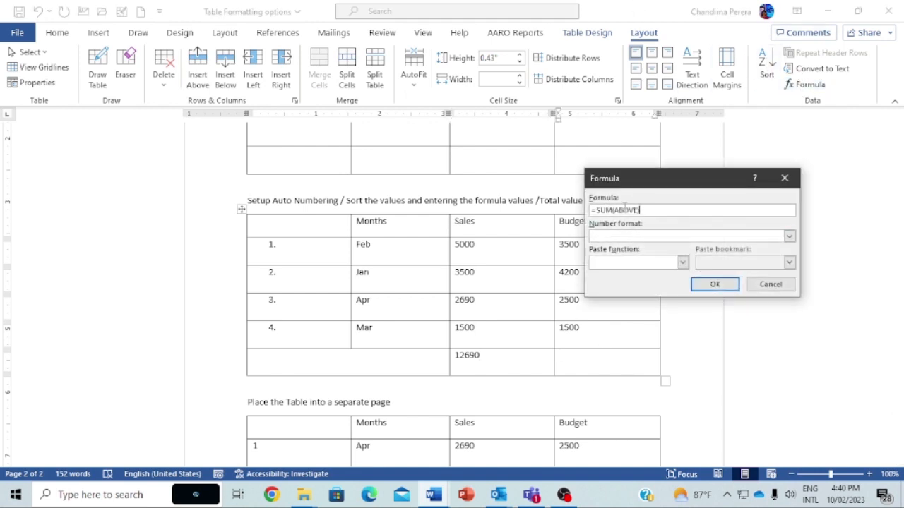
{"action": "left_click", "coordinate": [789, 237]}
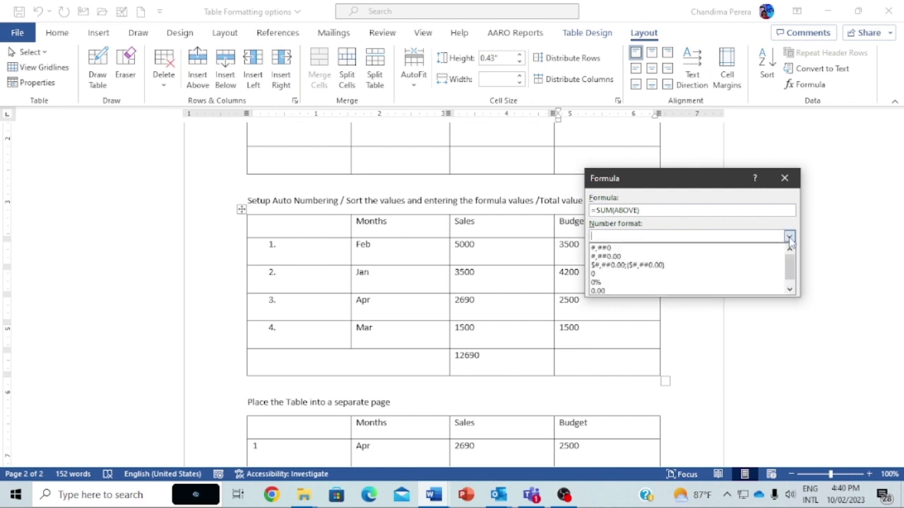
{"action": "left_click", "coordinate": [621, 258]}
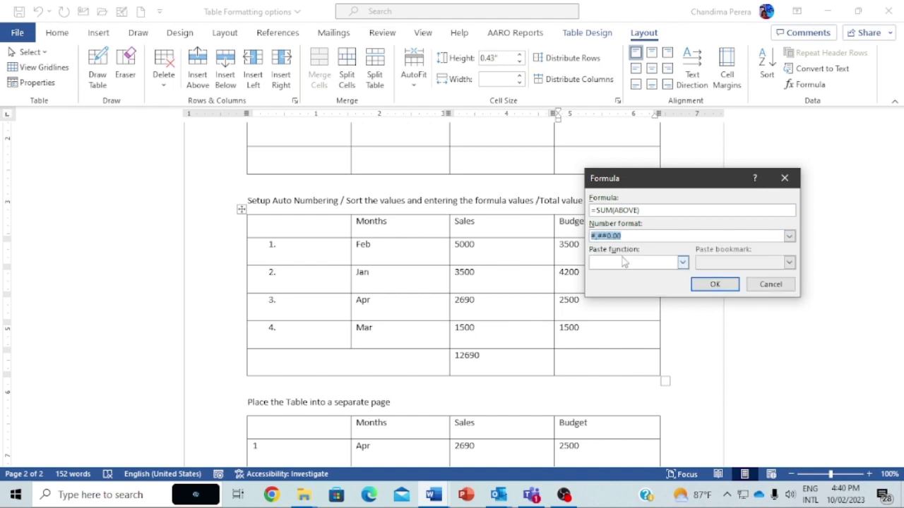
{"action": "left_click", "coordinate": [711, 285]}
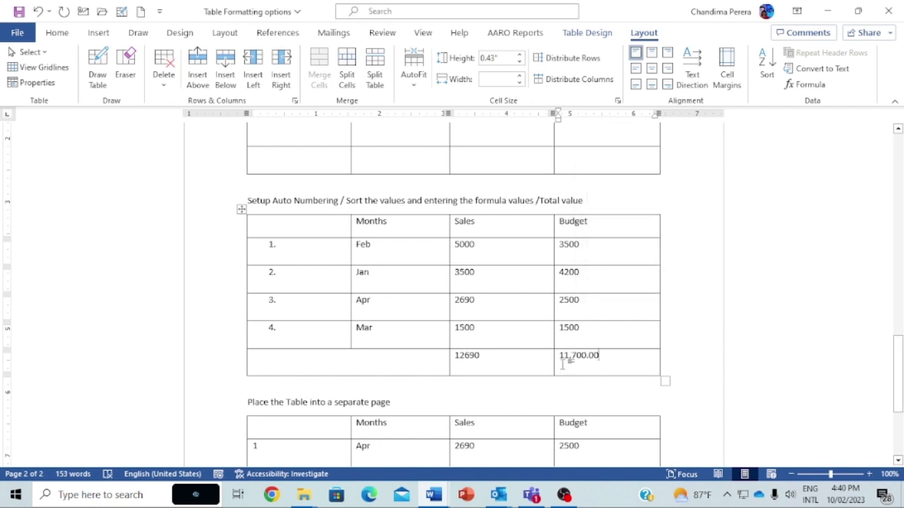
- Insert a new column to the right of the Budget column and enter "Total" as its header
{"action": "left_click", "coordinate": [642, 212]}
{"action": "right_click", "coordinate": [643, 215]}
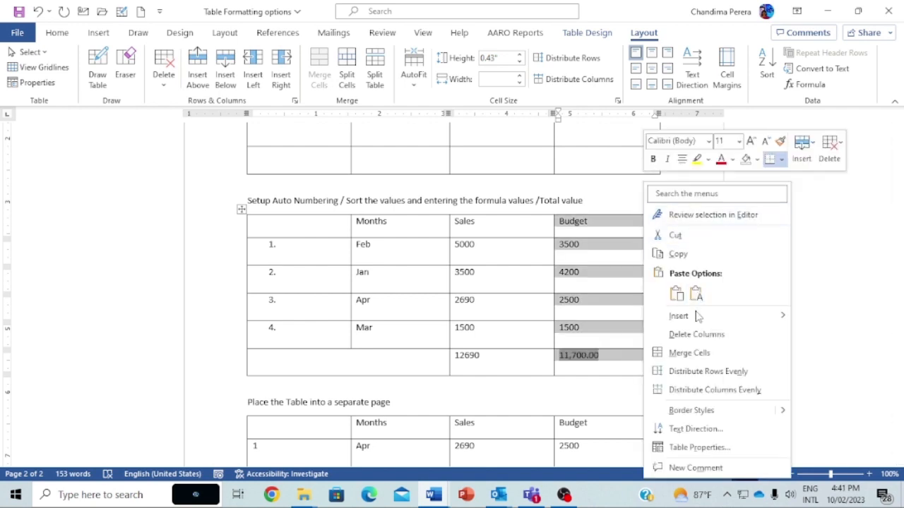
{"action": "mouse_move", "coordinate": [708, 326]}
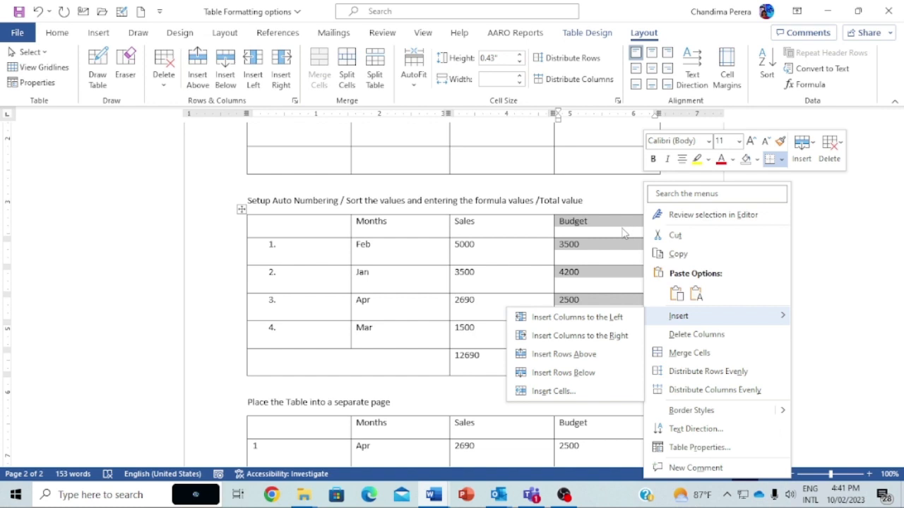
{"action": "key", "text": "Escape"}
{"action": "key", "text": "Escape"}
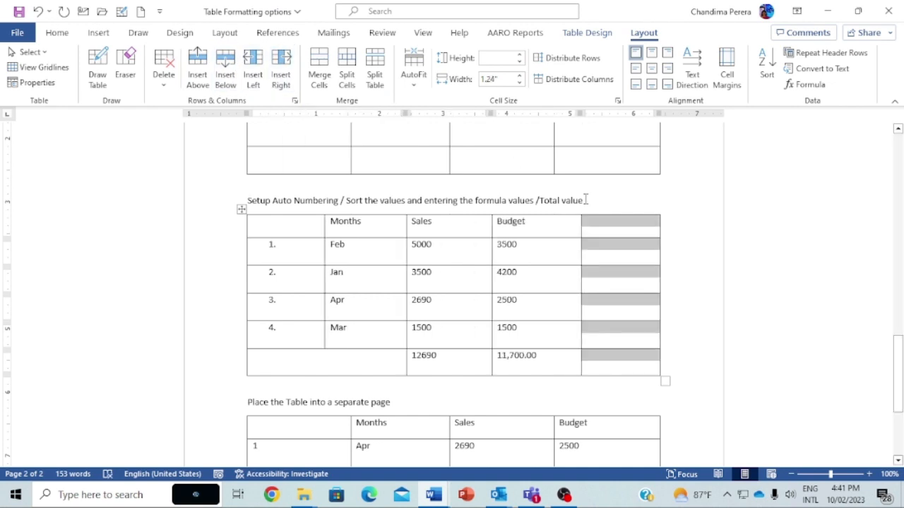
{"action": "left_click", "coordinate": [607, 228]}
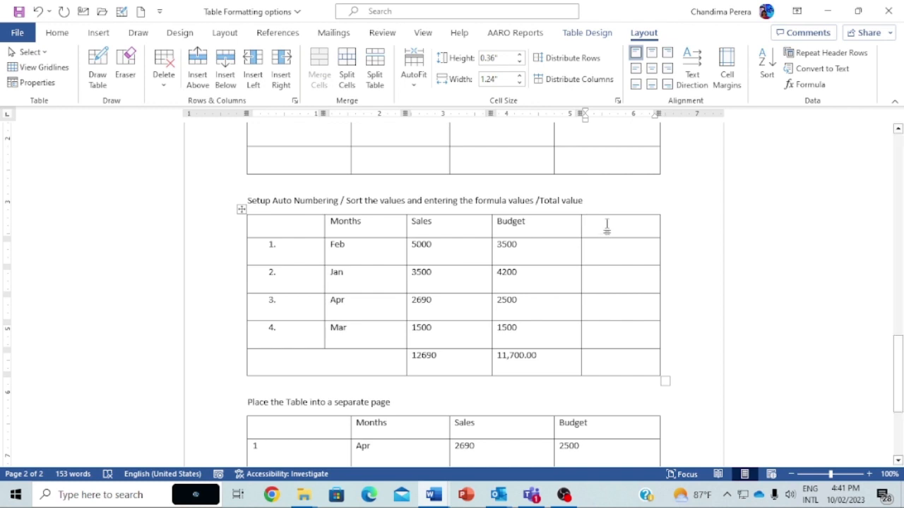
{"action": "left_click", "coordinate": [608, 253]}
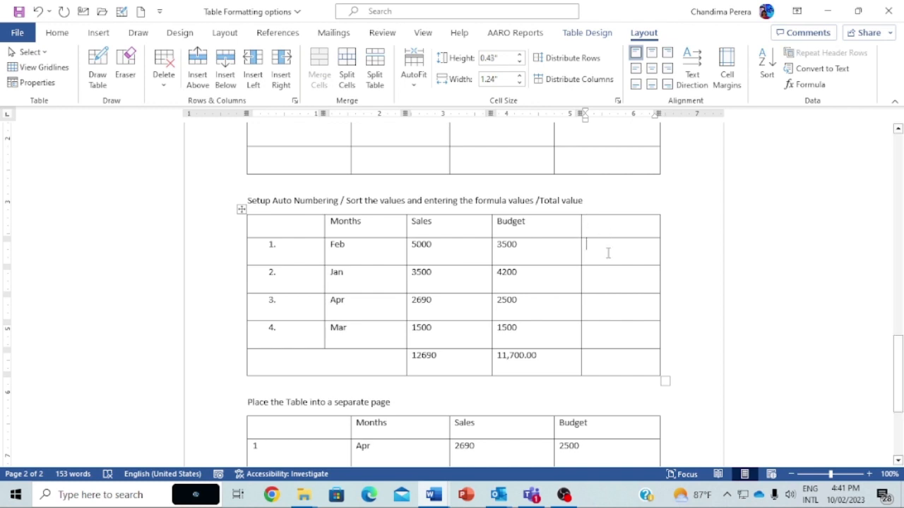
{"action": "left_click", "coordinate": [605, 224]}
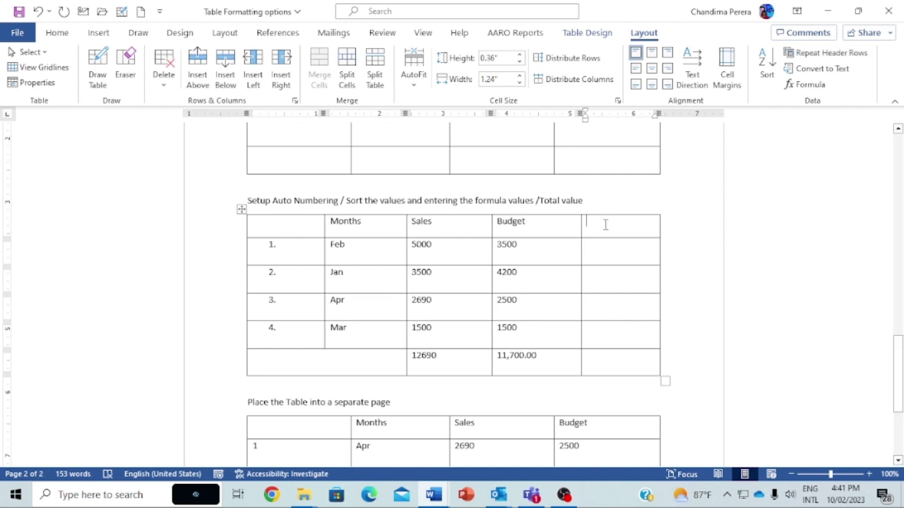
{"action": "type", "text": "Total"}
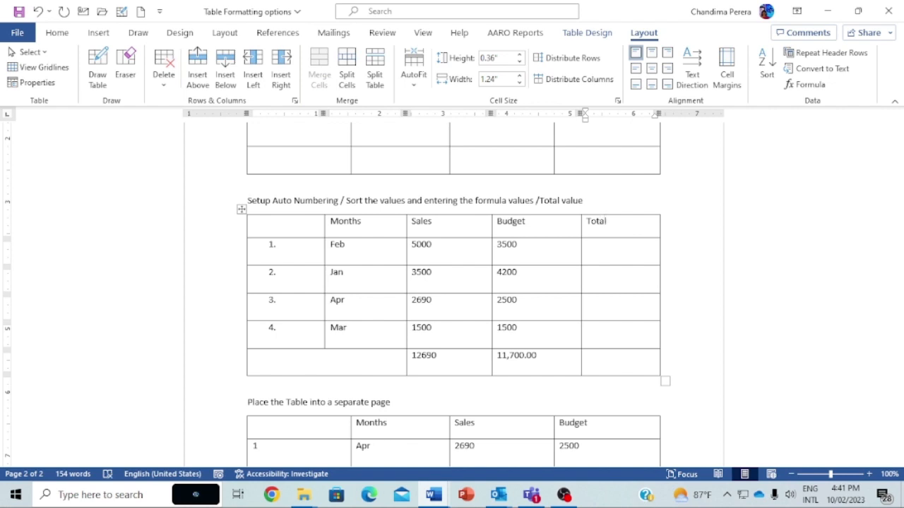
- Insert the formula =SUM(LEFT) in the Feb row's Total cell, leaving the number format blank
{"action": "left_click", "coordinate": [608, 245]}
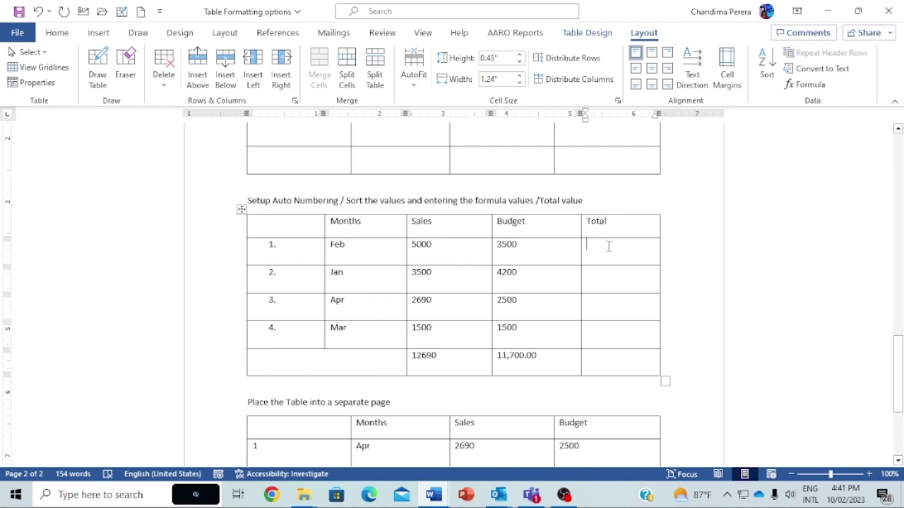
{"action": "left_click", "coordinate": [518, 249]}
{"action": "left_click", "coordinate": [514, 254]}
{"action": "left_click", "coordinate": [533, 360]}
{"action": "left_click", "coordinate": [467, 358]}
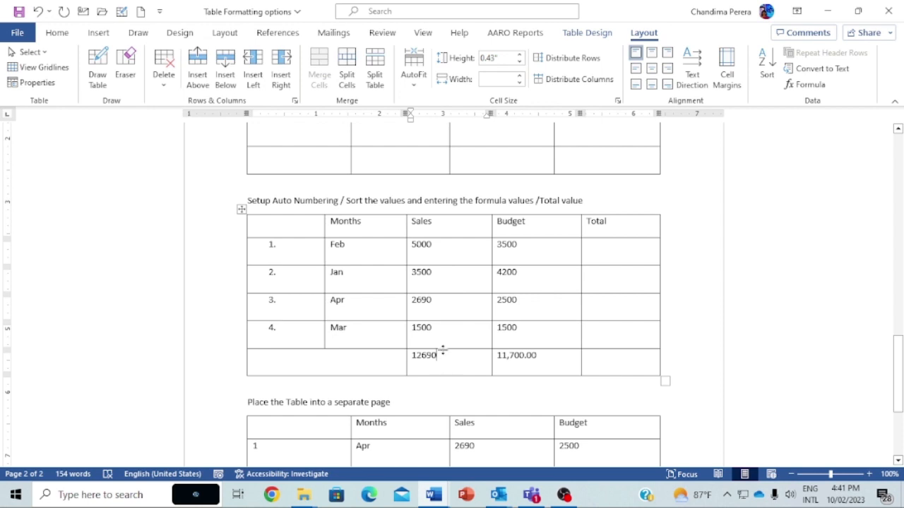
{"action": "left_click", "coordinate": [529, 252]}
{"action": "left_click", "coordinate": [582, 253]}
{"action": "left_click", "coordinate": [606, 253]}
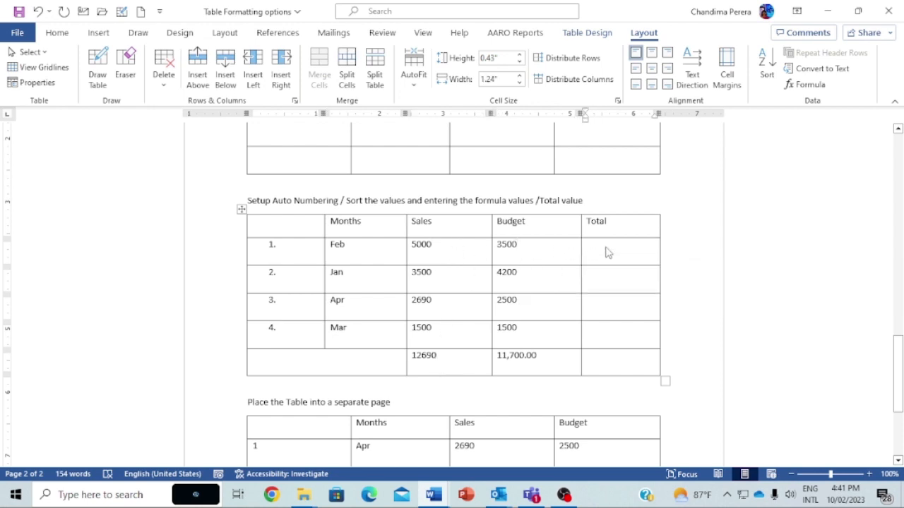
{"action": "left_click", "coordinate": [806, 85]}
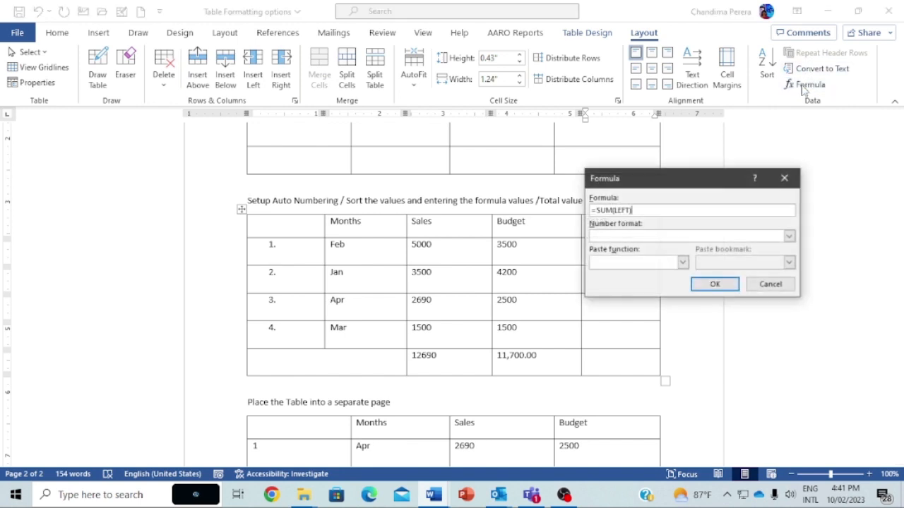
{"action": "left_click_drag", "start_coordinate": [686, 180], "coordinate": [713, 293]}
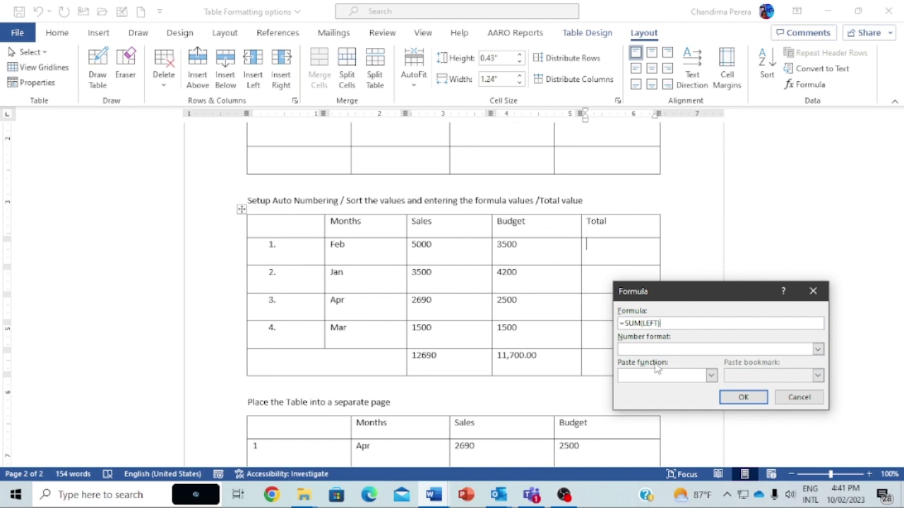
{"action": "left_click", "coordinate": [817, 349]}
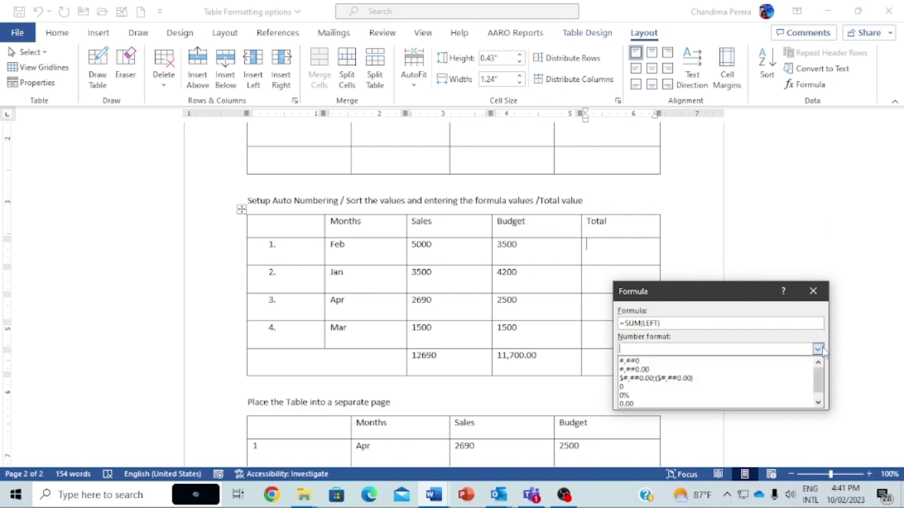
{"action": "left_click", "coordinate": [818, 349]}
{"action": "left_click", "coordinate": [743, 398]}
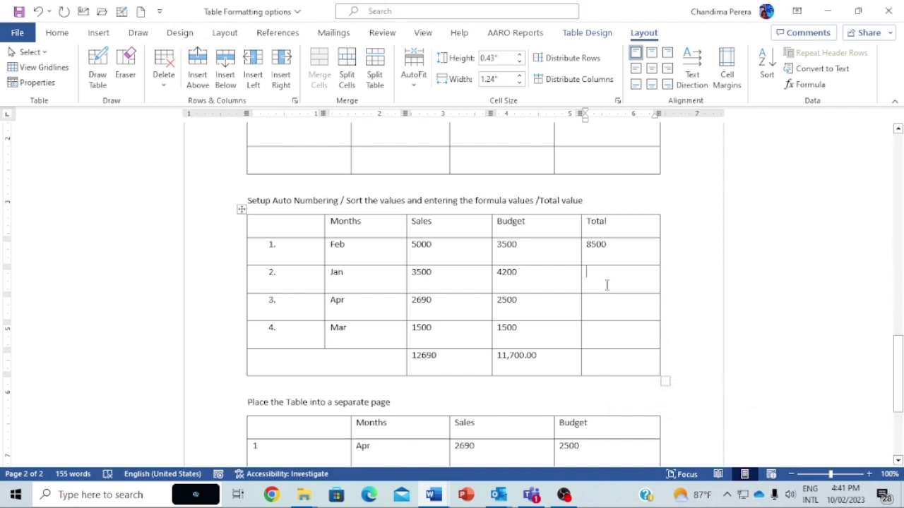
- Insert a formula in the Jan row's Total cell, replacing the argument ABOVE with left in the SUM function
{"action": "left_click", "coordinate": [808, 84]}
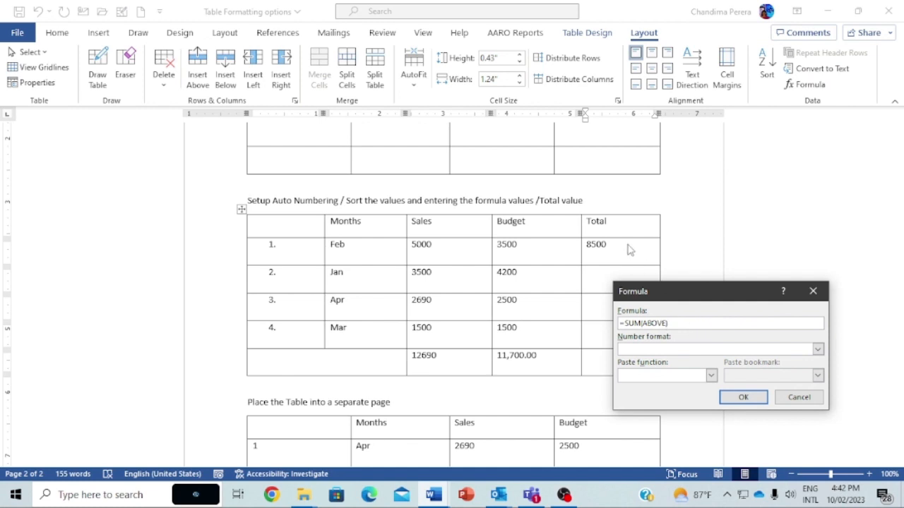
{"action": "left_click_drag", "start_coordinate": [644, 322], "coordinate": [666, 324]}
{"action": "key", "text": "BackSpace"}
{"action": "type", "text": "left"}
{"action": "left_click", "coordinate": [737, 396]}
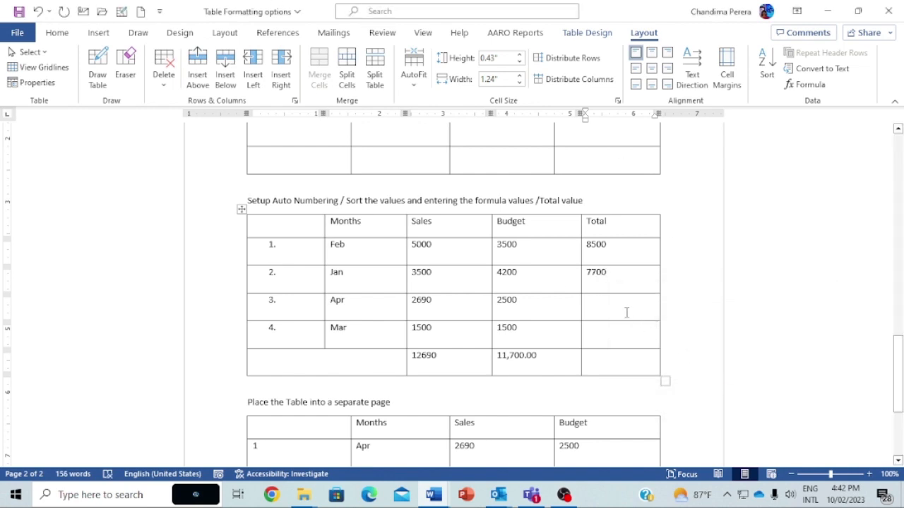
{"action": "left_click", "coordinate": [806, 84]}
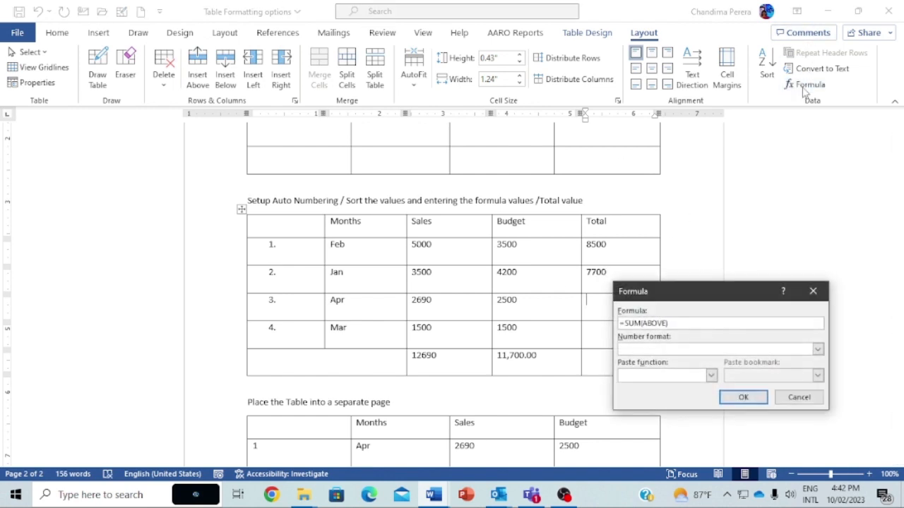
{"action": "left_click", "coordinate": [813, 293]}
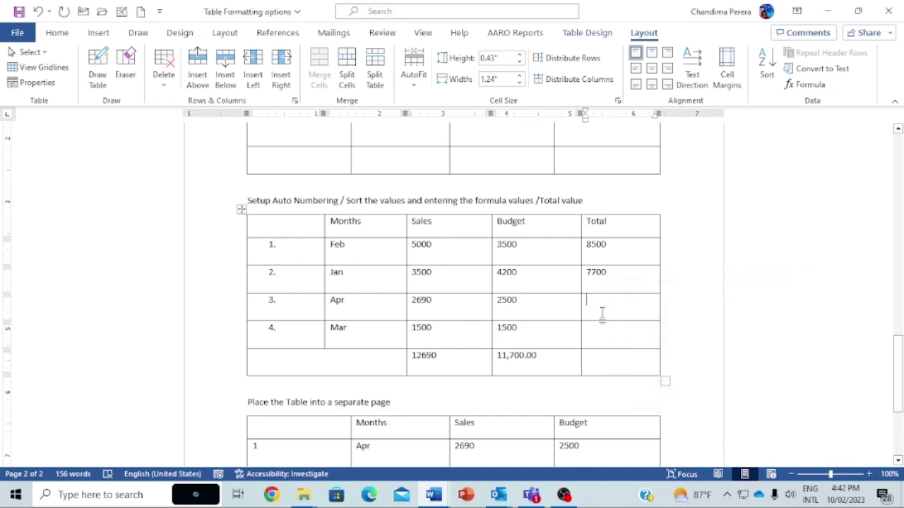
{"action": "left_click", "coordinate": [439, 309]}
{"action": "left_click", "coordinate": [513, 309]}
{"action": "left_click", "coordinate": [595, 305]}
{"action": "left_click", "coordinate": [456, 314]}
{"action": "left_click", "coordinate": [516, 308]}
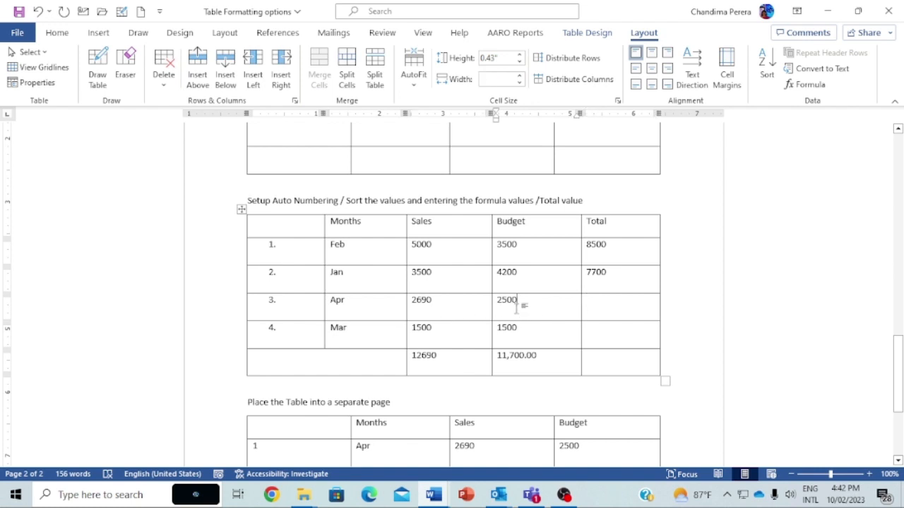
- Insert the formula =PRODUCT(left) in the Apr row's Total cell, replacing the default SUM function
{"action": "left_click", "coordinate": [599, 305]}
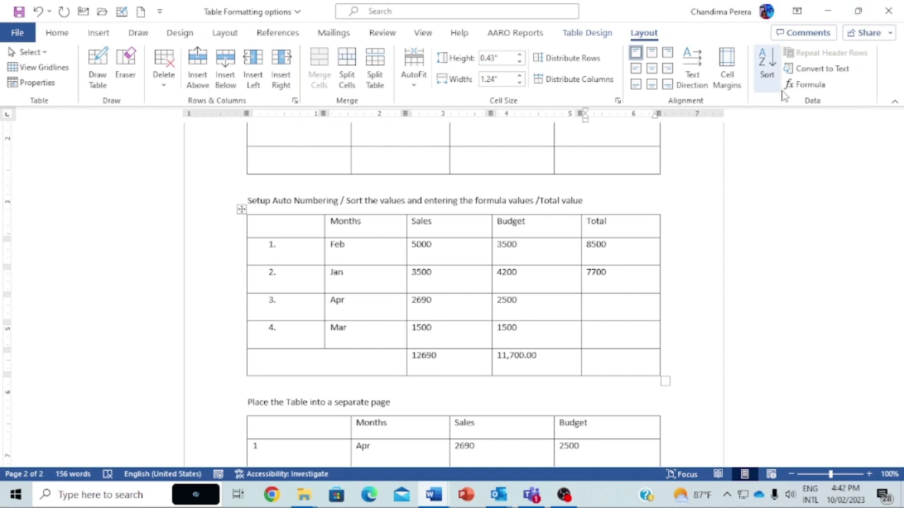
{"action": "left_click", "coordinate": [805, 86]}
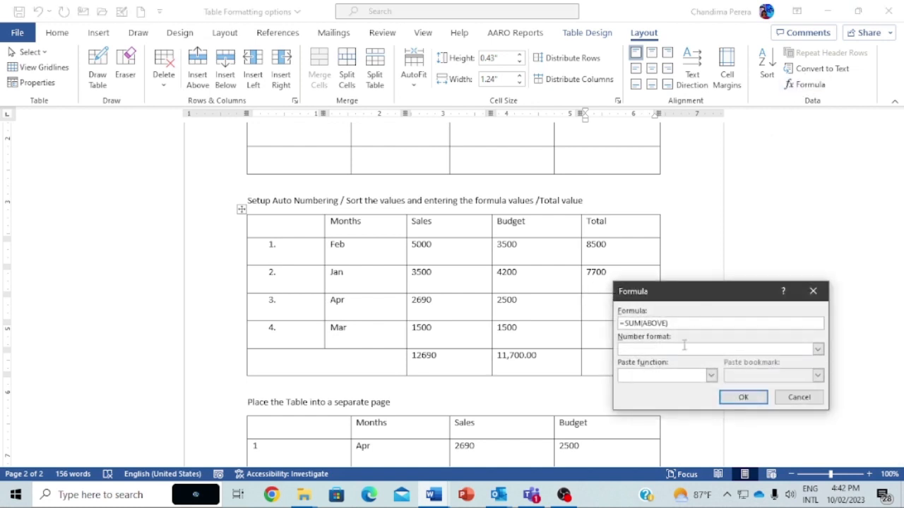
{"action": "left_click_drag", "start_coordinate": [668, 323], "coordinate": [583, 318]}
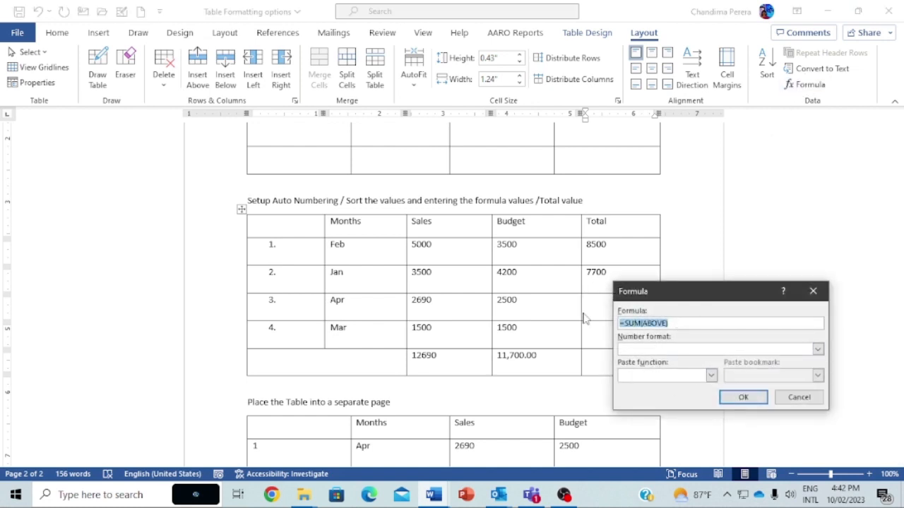
{"action": "key", "text": "BackSpace"}
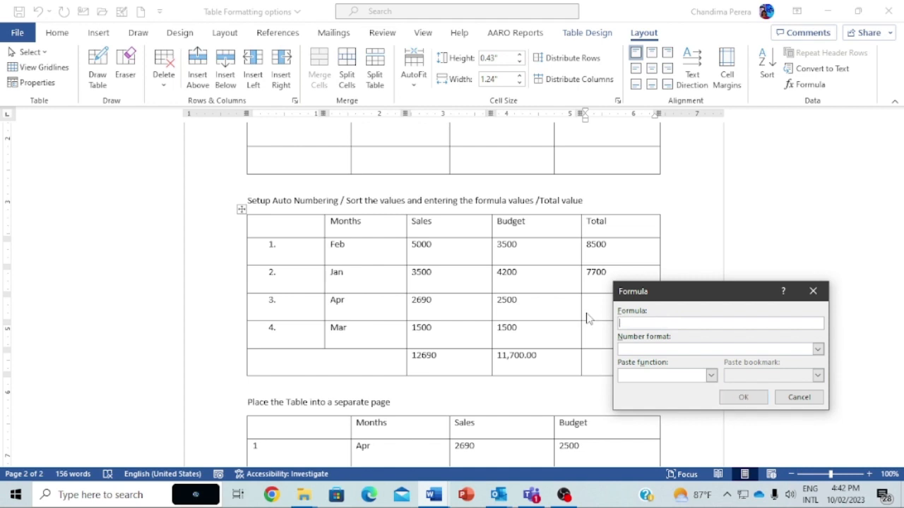
{"action": "type", "text": "="}
{"action": "left_click", "coordinate": [710, 375]}
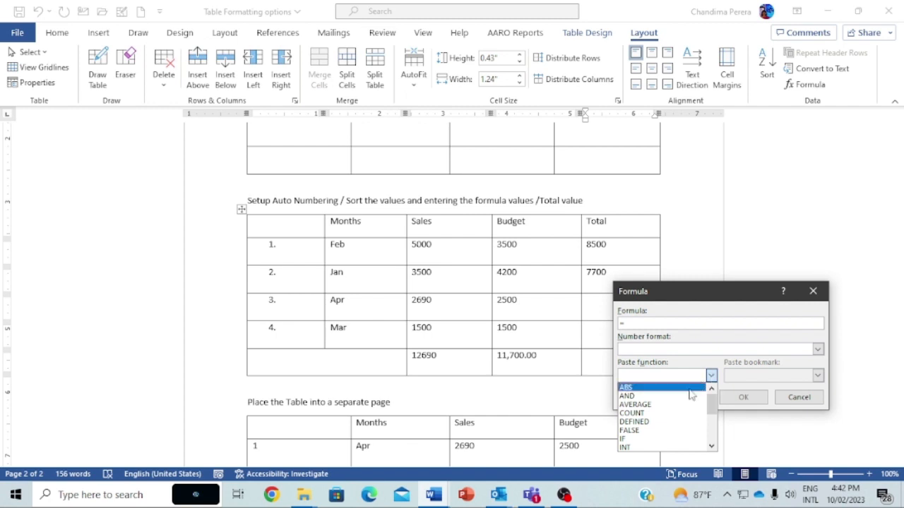
{"action": "scroll", "coordinate": [664, 423], "scroll_direction": "down", "scroll_amount": 3}
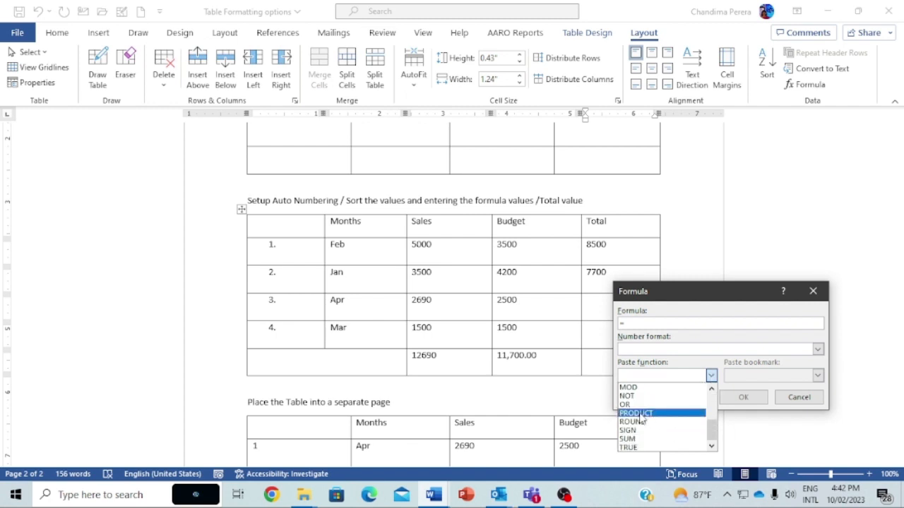
{"action": "left_click", "coordinate": [640, 414]}
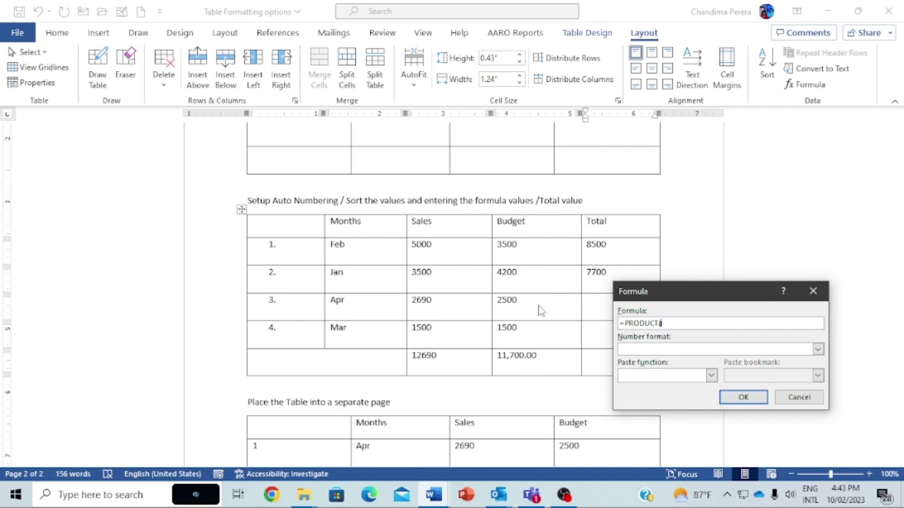
{"action": "type", "text": "(left"}
{"action": "left_click", "coordinate": [739, 398]}
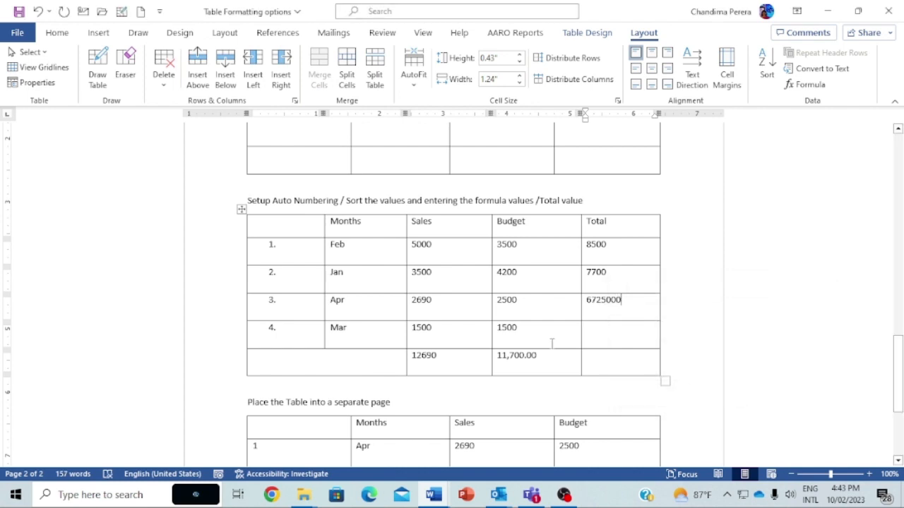
{"action": "left_click", "coordinate": [446, 312]}
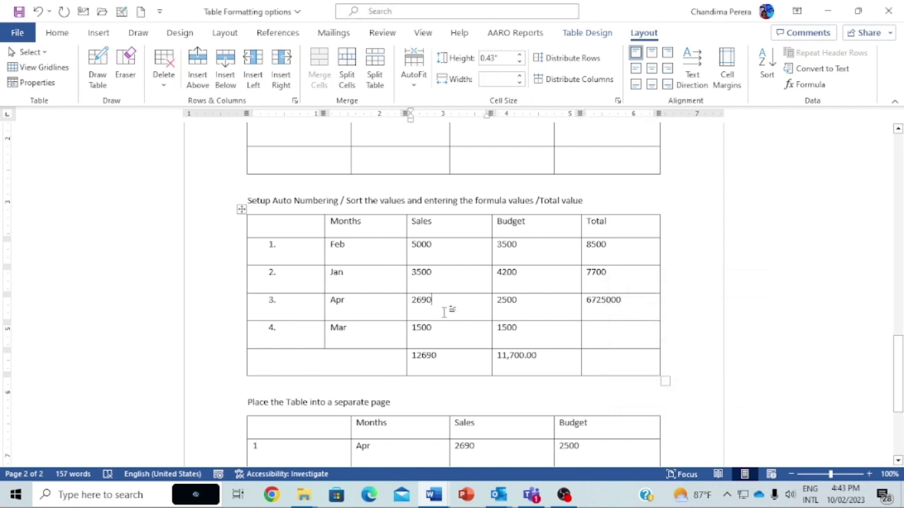
{"action": "left_click", "coordinate": [521, 312]}
{"action": "left_click", "coordinate": [606, 313]}
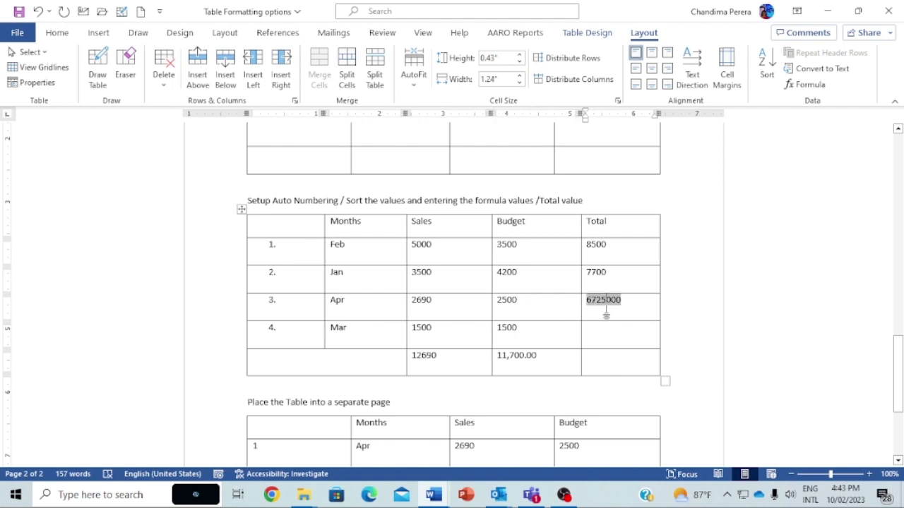
- Insert a formula in the Mar row's Total cell using the PRODUCT function with the argument left
{"action": "left_click", "coordinate": [604, 272]}
{"action": "left_click", "coordinate": [808, 85]}
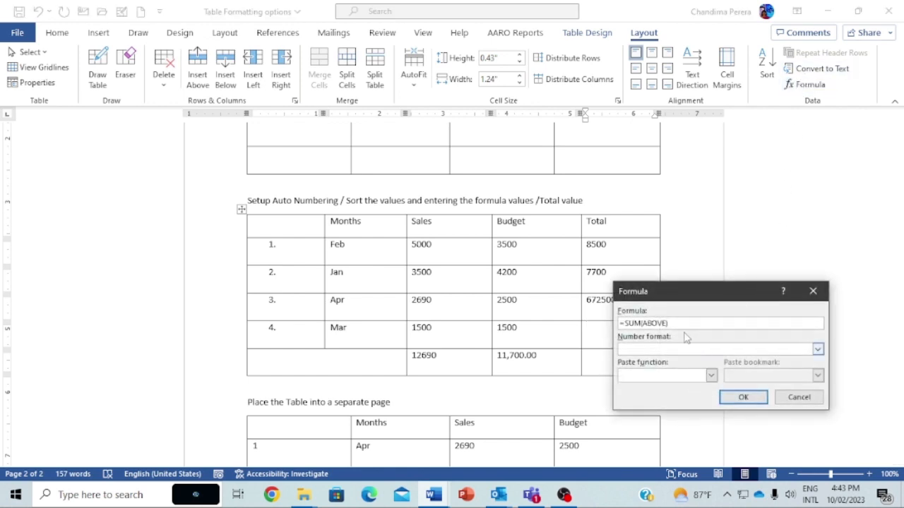
{"action": "left_click_drag", "start_coordinate": [672, 322], "coordinate": [624, 323]}
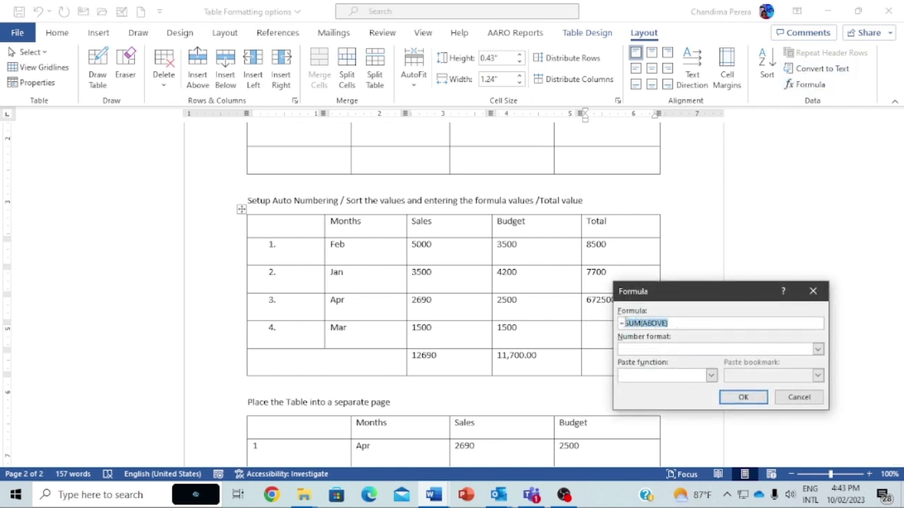
{"action": "key", "text": "BackSpace"}
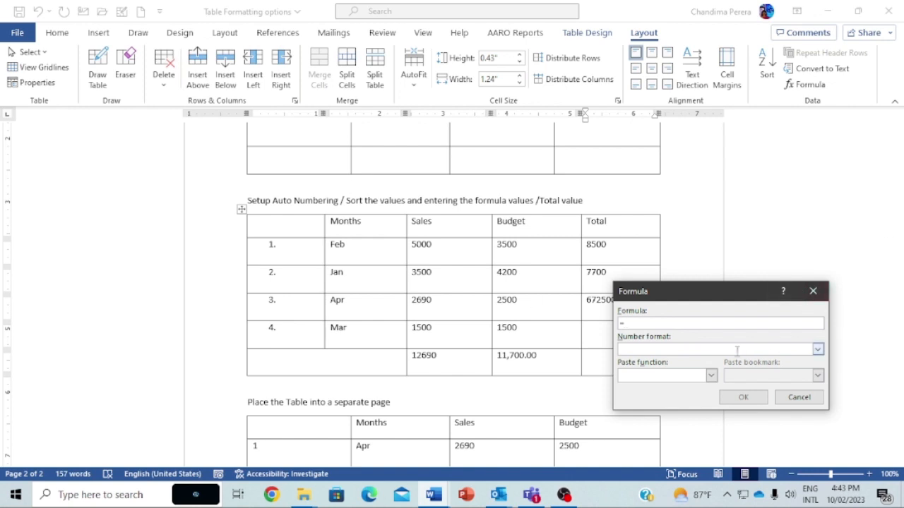
{"action": "left_click", "coordinate": [710, 375]}
{"action": "scroll", "coordinate": [685, 430], "scroll_direction": "down", "scroll_amount": 2}
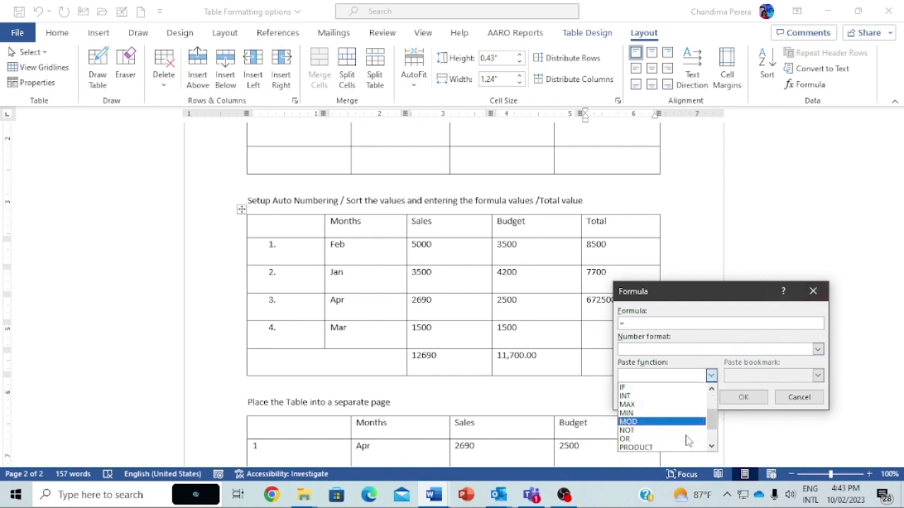
{"action": "left_click", "coordinate": [678, 447]}
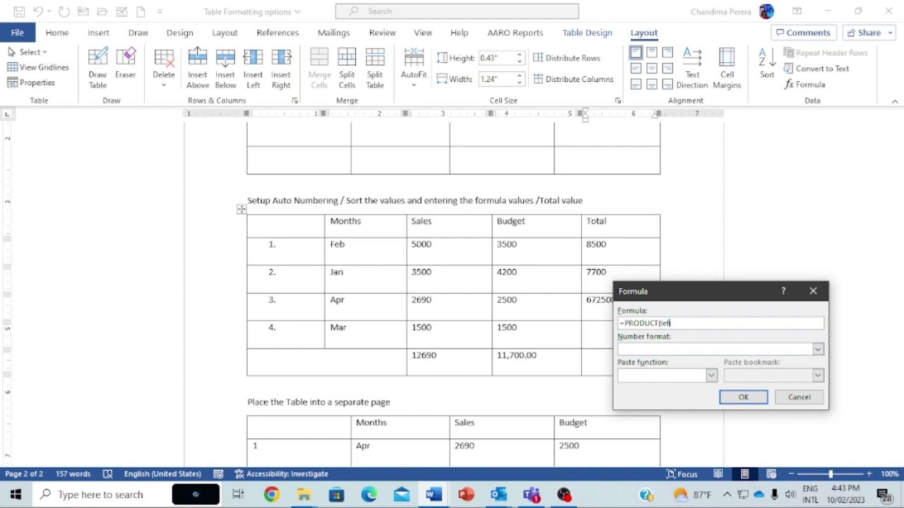
{"action": "type", "text": "left"}
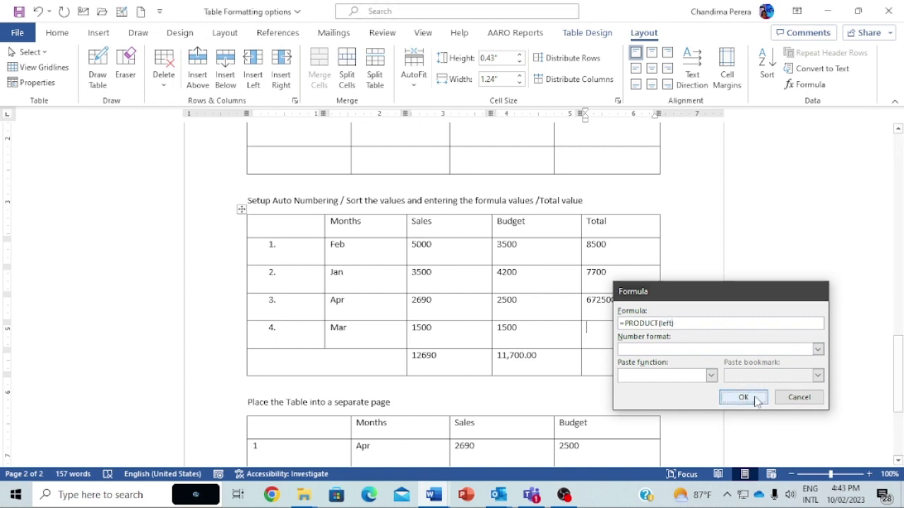
{"action": "left_click", "coordinate": [745, 398]}
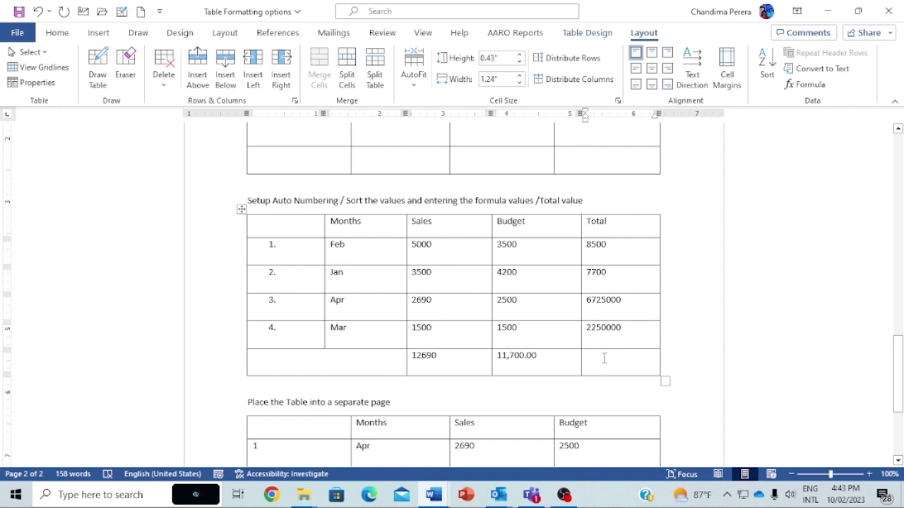
{"action": "left_click", "coordinate": [804, 84]}
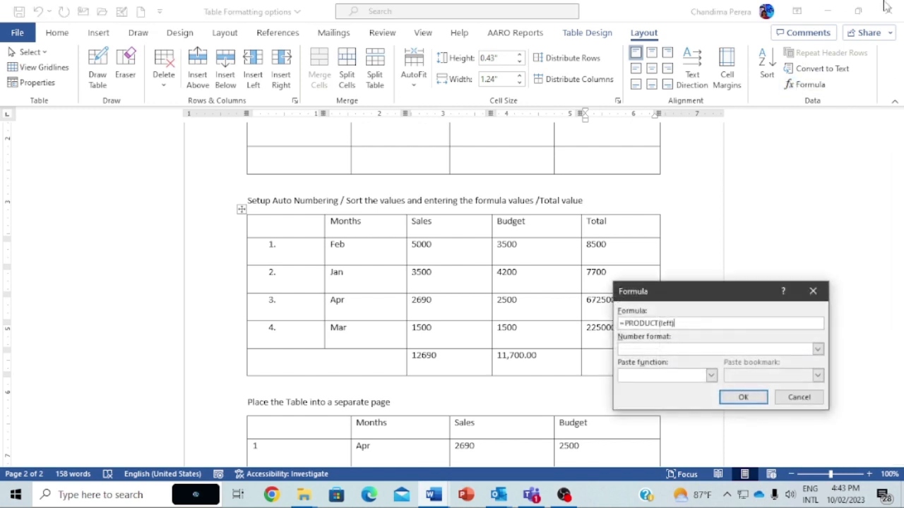
{"action": "left_click", "coordinate": [709, 376]}
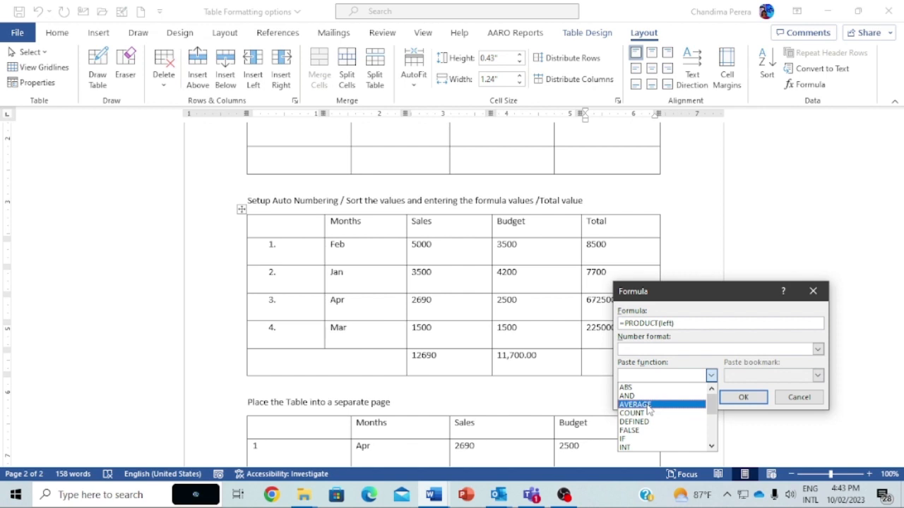
{"action": "scroll", "coordinate": [649, 409], "scroll_direction": "down", "scroll_amount": 3}
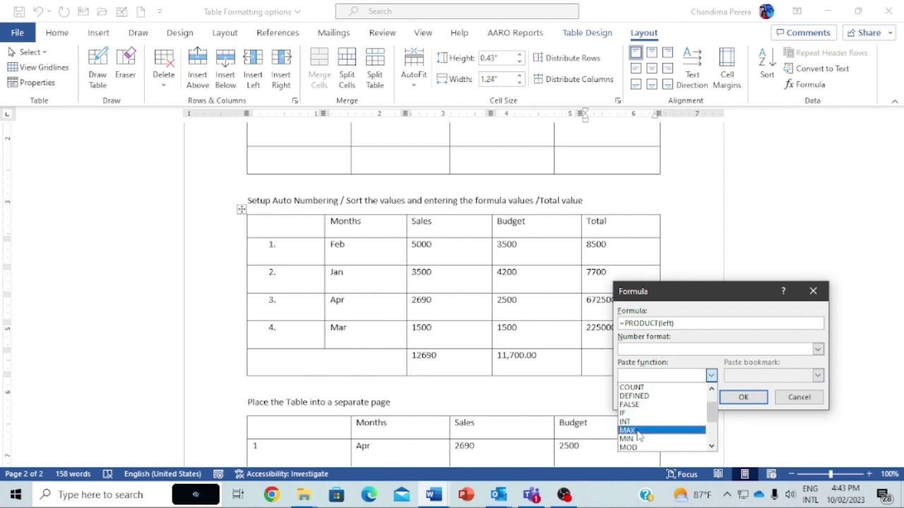
{"action": "scroll", "coordinate": [639, 427], "scroll_direction": "up", "scroll_amount": 3}
{"action": "left_click", "coordinate": [763, 400]}
{"action": "left_click", "coordinate": [800, 398]}
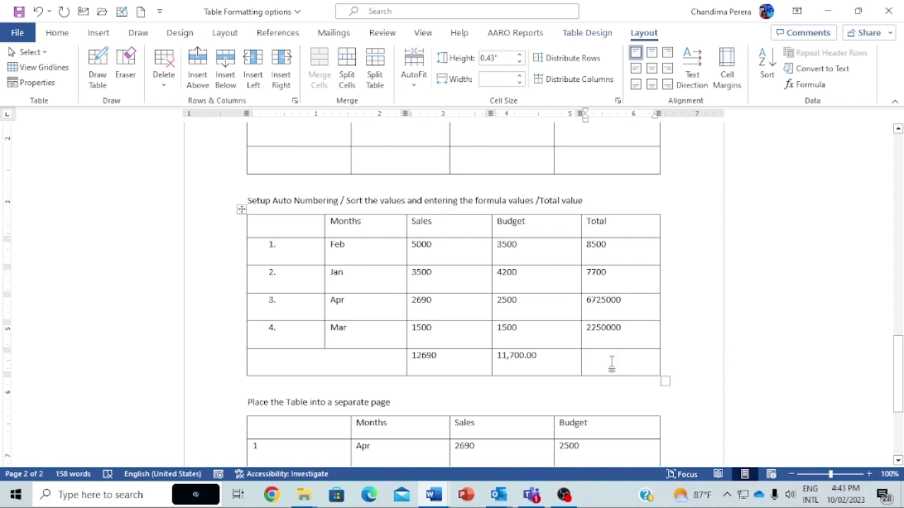
- Insert the formula =MAX(above) in the last row's Total cell, leaving the number format blank
{"action": "left_click", "coordinate": [805, 84]}
{"action": "left_click_drag", "start_coordinate": [685, 322], "coordinate": [625, 324]}
{"action": "key", "text": "BackSpace"}
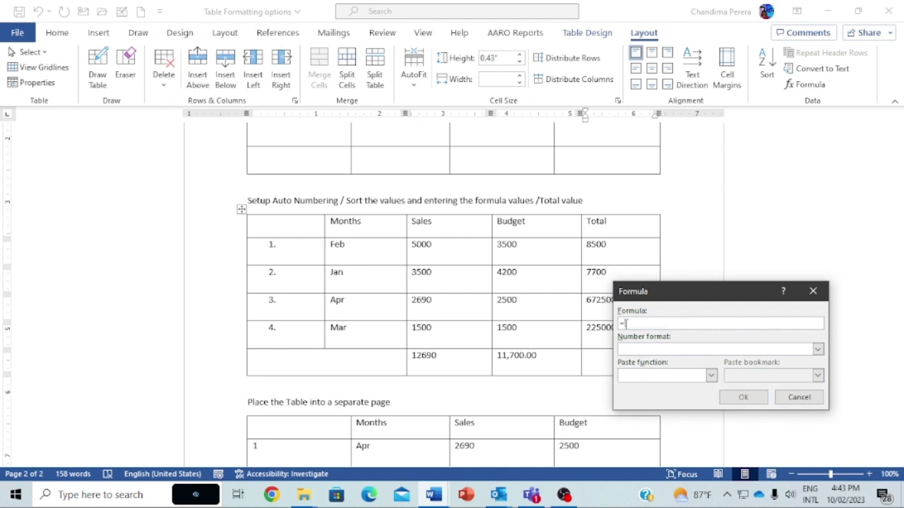
{"action": "left_click", "coordinate": [711, 375]}
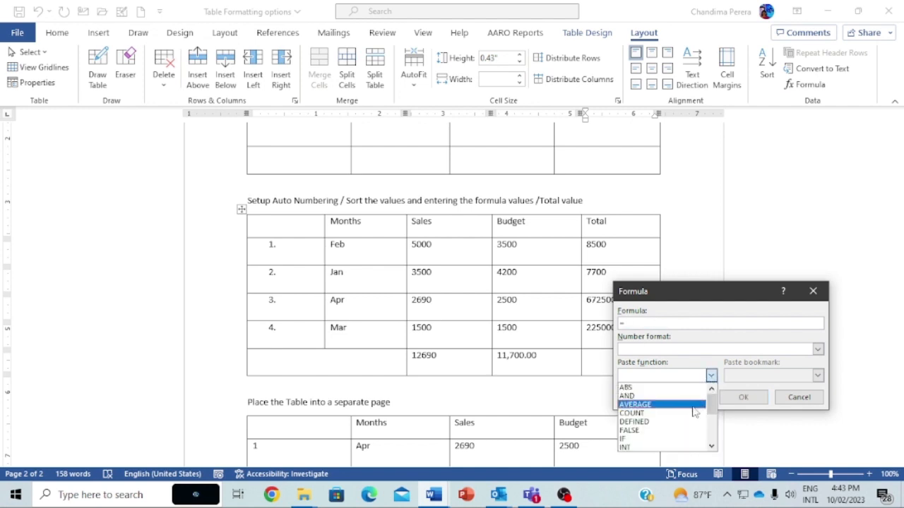
{"action": "scroll", "coordinate": [669, 441], "scroll_direction": "down", "scroll_amount": 1}
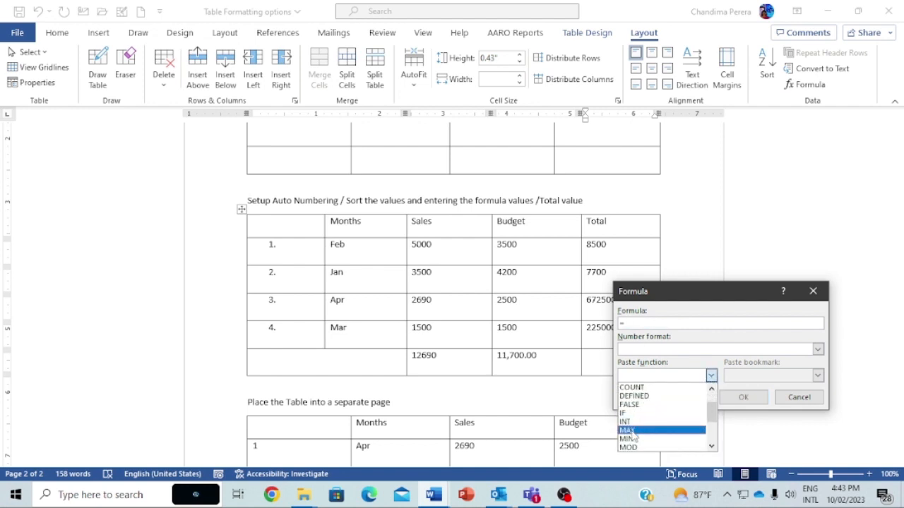
{"action": "left_click", "coordinate": [633, 431]}
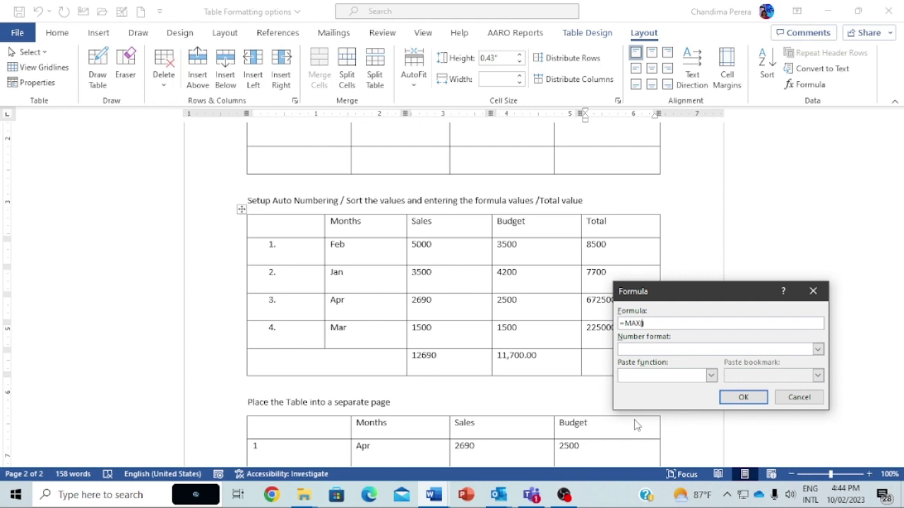
{"action": "type", "text": "above"}
{"action": "left_click", "coordinate": [738, 397]}
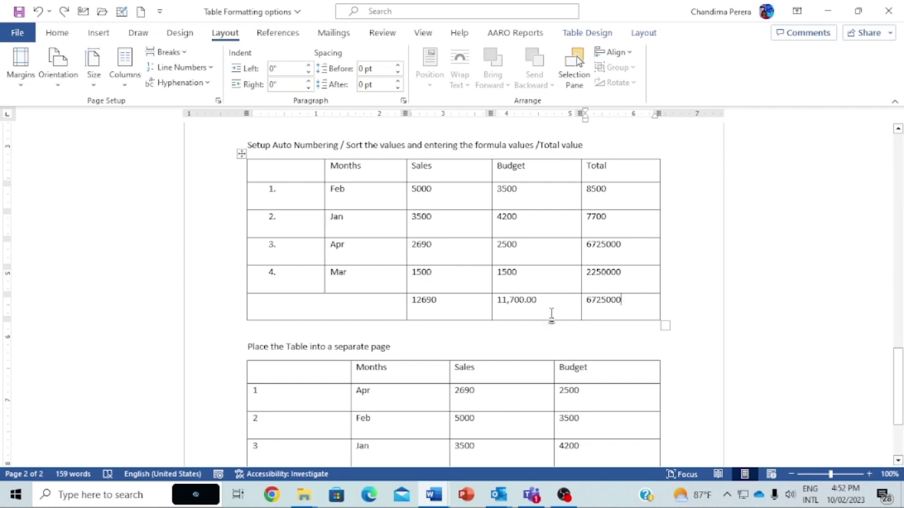
{"action": "scroll", "coordinate": [450, 377], "scroll_direction": "down", "scroll_amount": 2}
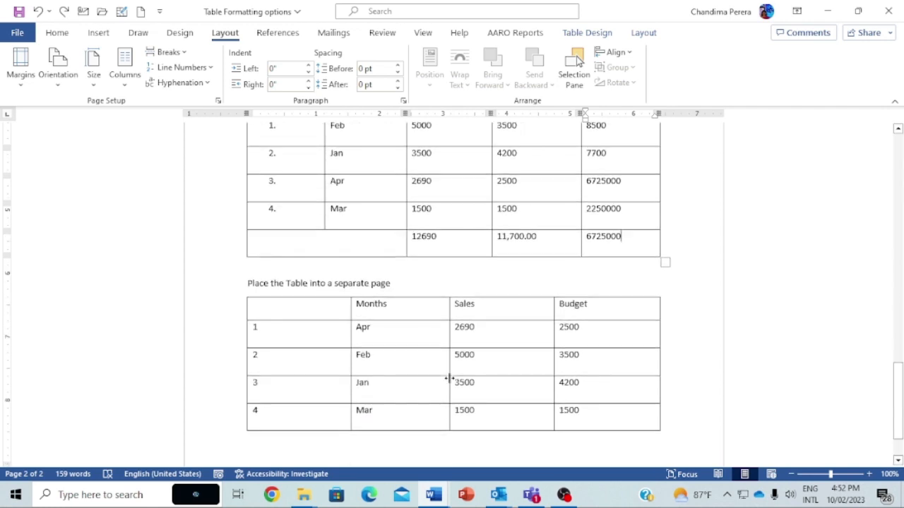
{"action": "left_click", "coordinate": [301, 355]}
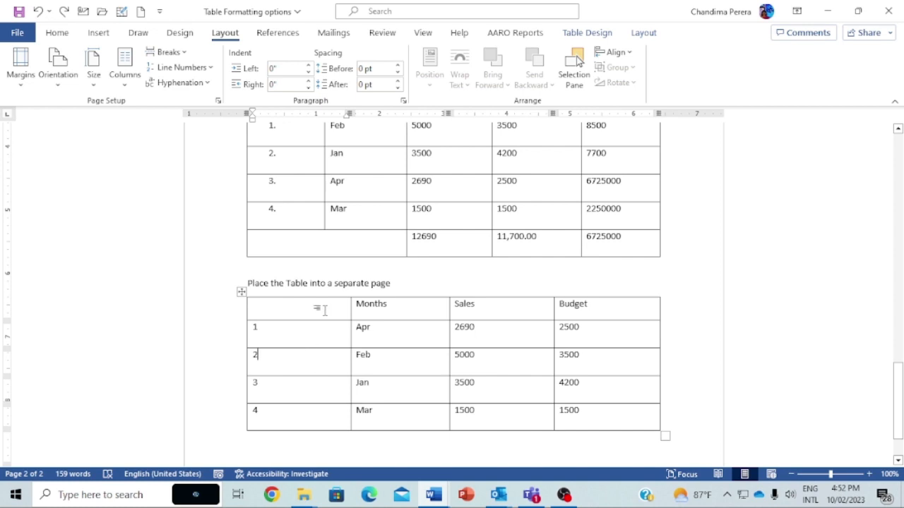
{"action": "left_click_drag", "start_coordinate": [324, 310], "coordinate": [589, 409]}
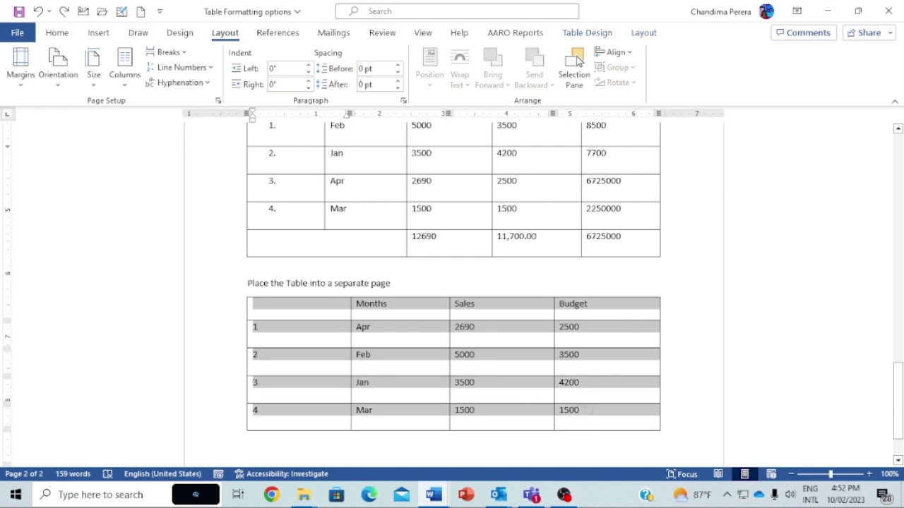
{"action": "left_click_drag", "start_coordinate": [591, 410], "coordinate": [594, 415]}
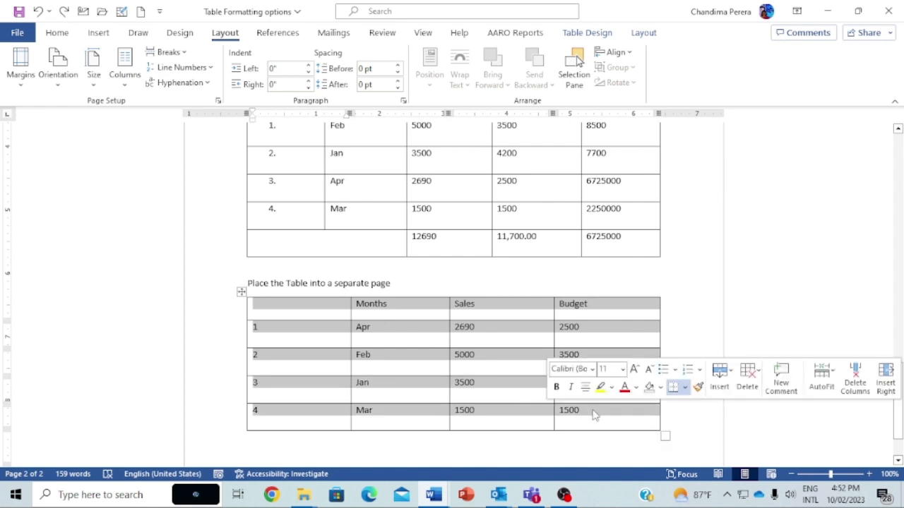
{"action": "left_click", "coordinate": [331, 332]}
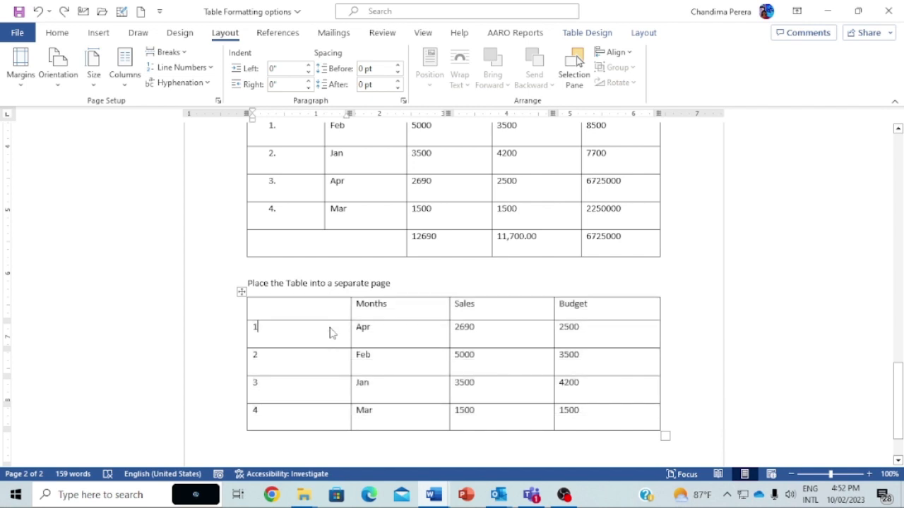
- Select the heading "Place the Table into a separate page" together with its table and set the page orientation to Landscape
{"action": "left_click_drag", "start_coordinate": [248, 282], "coordinate": [596, 424]}
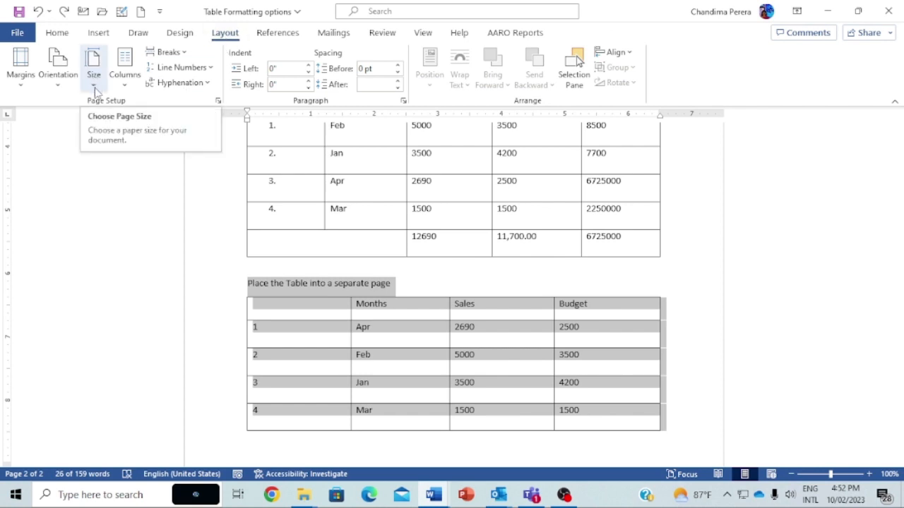
{"action": "left_click", "coordinate": [57, 83]}
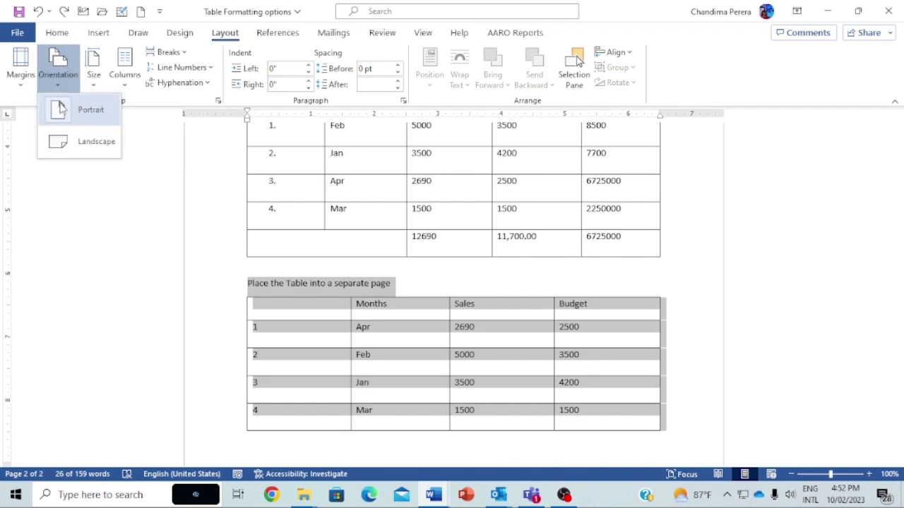
{"action": "left_click", "coordinate": [76, 146]}
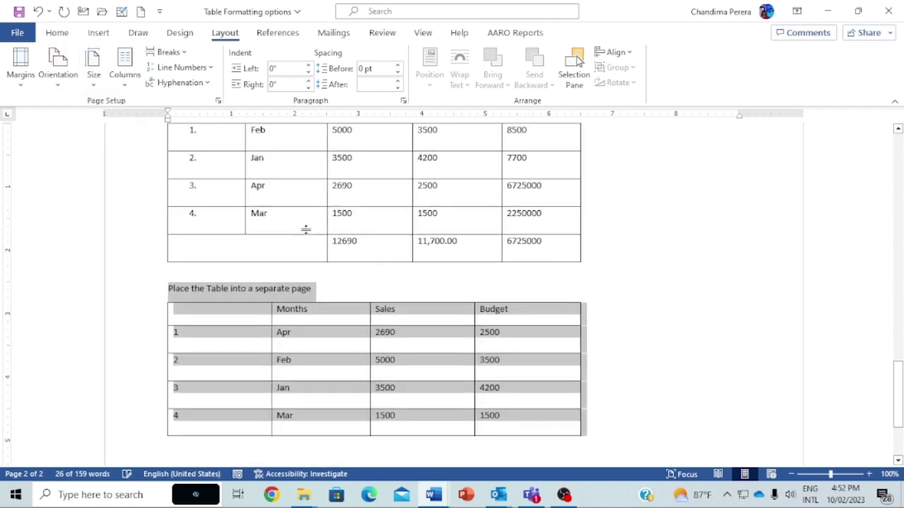
{"action": "scroll", "coordinate": [386, 273], "scroll_direction": "up", "scroll_amount": 5}
{"action": "scroll", "coordinate": [386, 275], "scroll_direction": "up", "scroll_amount": 1}
{"action": "scroll", "coordinate": [386, 276], "scroll_direction": "down", "scroll_amount": 10}
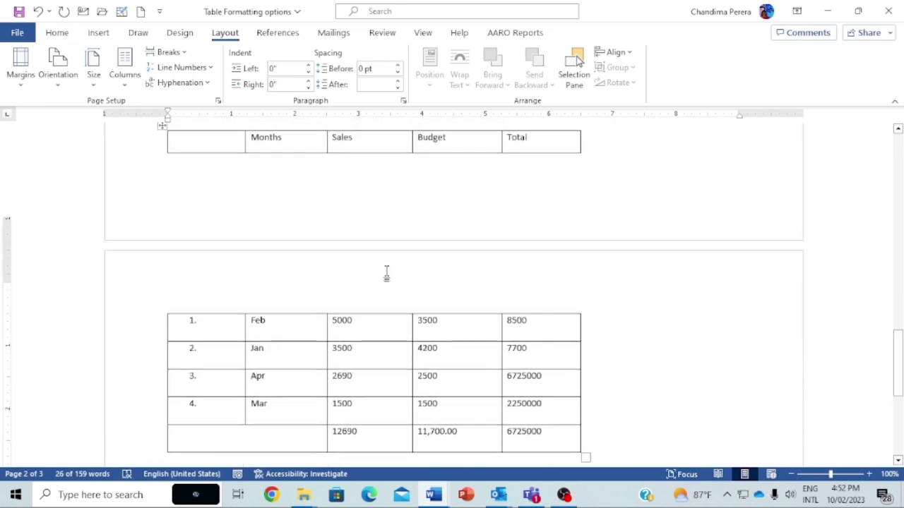
- Undo the last page orientation change, which was applied to the pages of the whole document
{"action": "scroll", "coordinate": [389, 277], "scroll_direction": "up", "scroll_amount": 3}
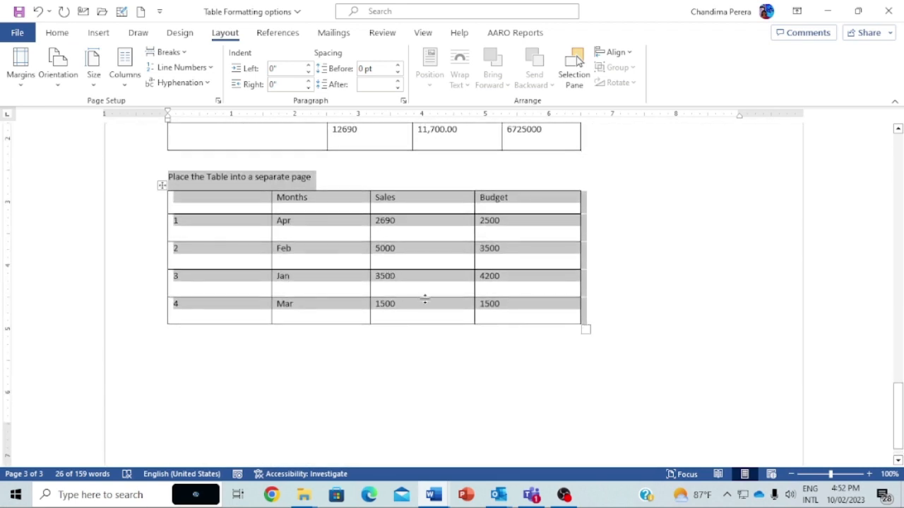
{"action": "left_click", "coordinate": [571, 262]}
{"action": "scroll", "coordinate": [483, 283], "scroll_direction": "up", "scroll_amount": 1}
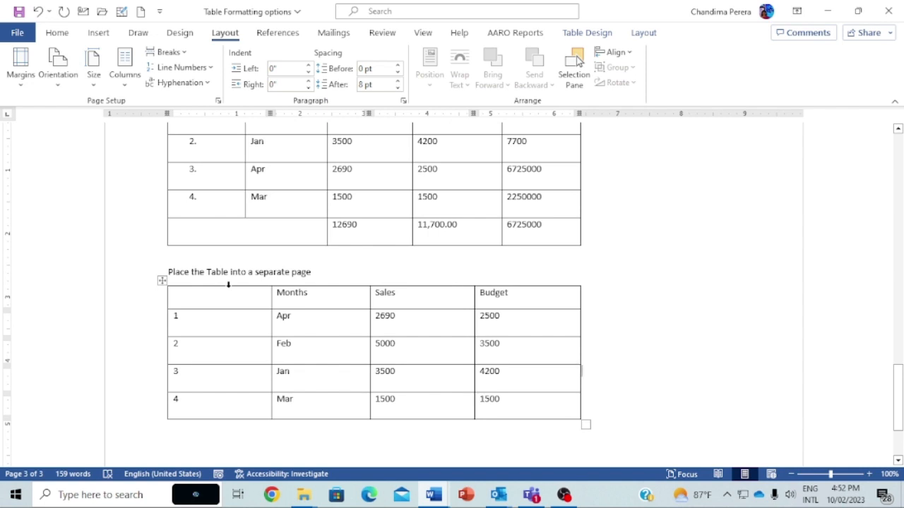
{"action": "key", "text": "ctrl+z"}
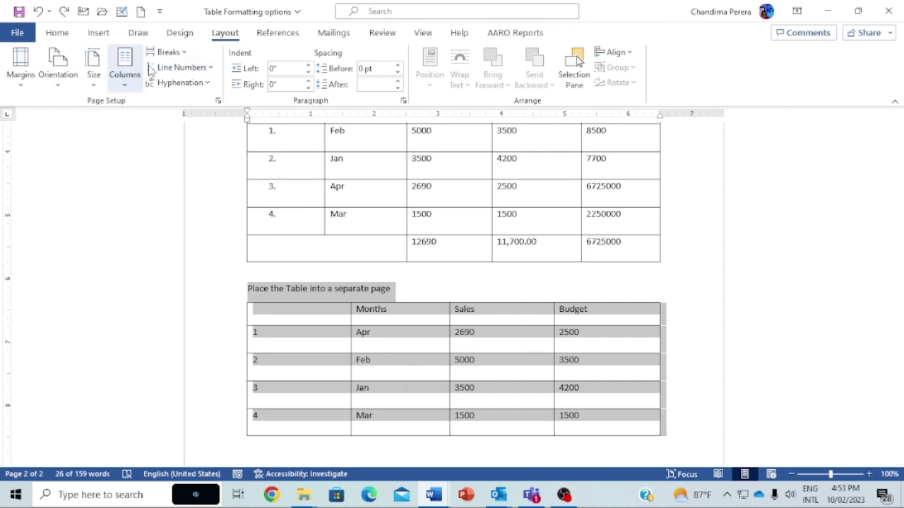
- Apply the Letter paper size to only the selected heading and table, using Page Setup with the Selected text scope
{"action": "left_click", "coordinate": [95, 91]}
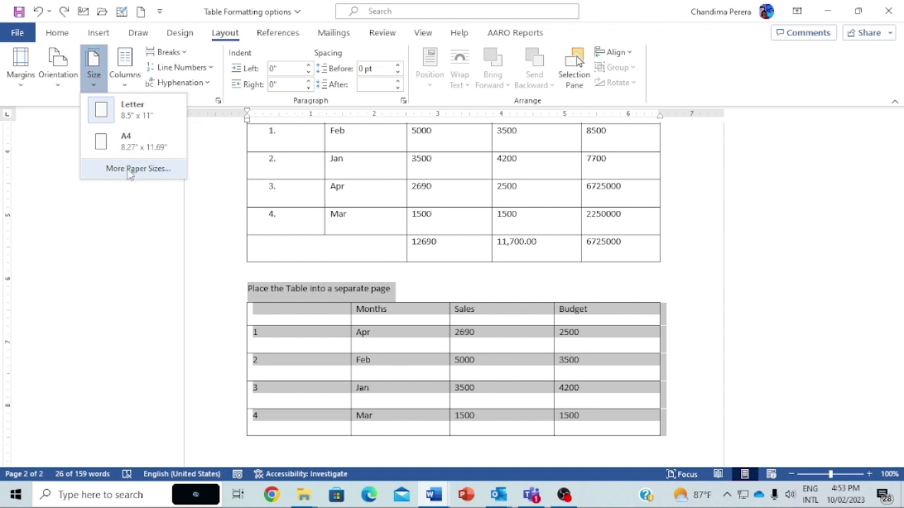
{"action": "left_click", "coordinate": [130, 170]}
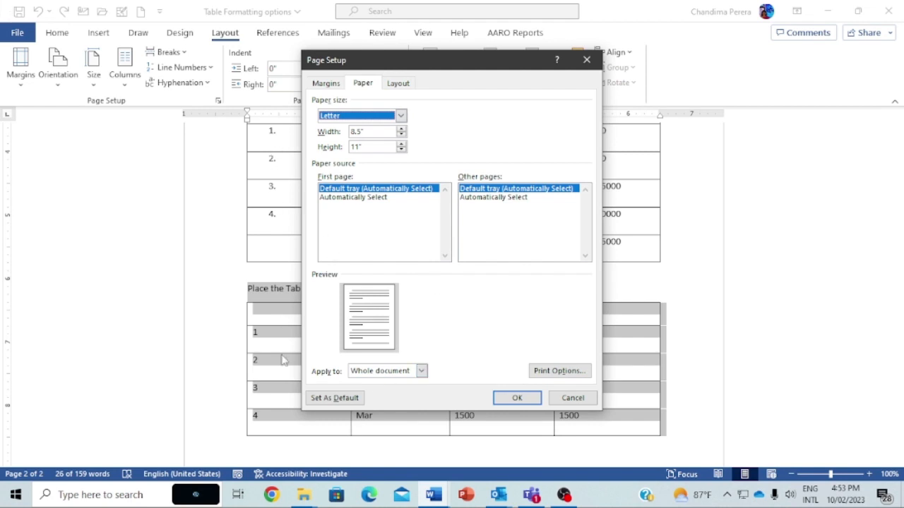
{"action": "left_click", "coordinate": [422, 373]}
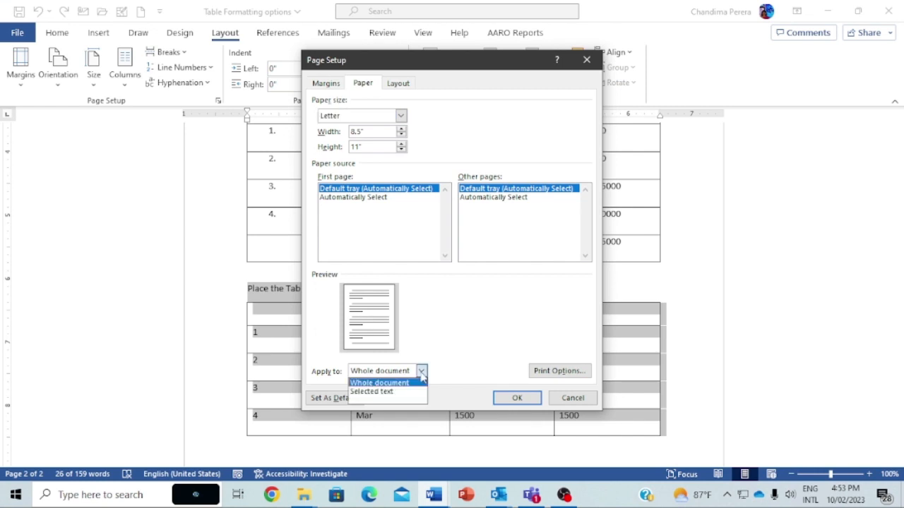
{"action": "left_click", "coordinate": [382, 393]}
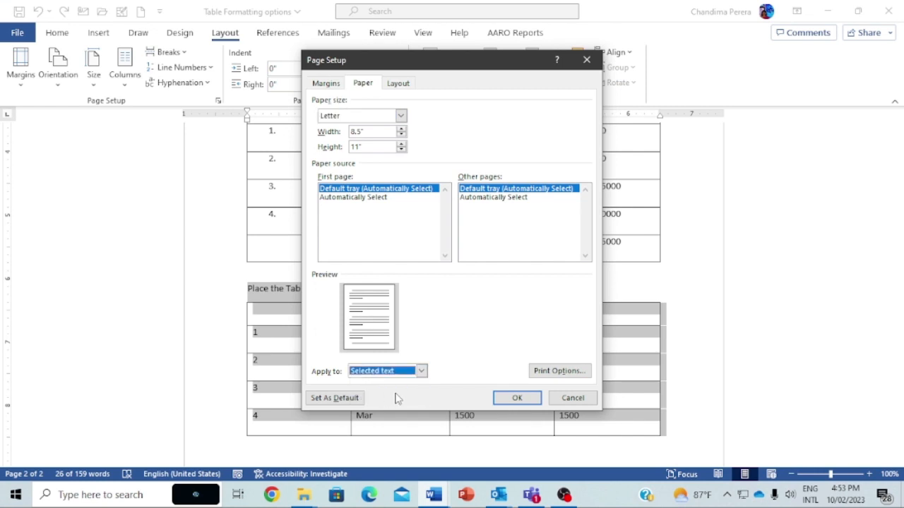
{"action": "left_click", "coordinate": [506, 400]}
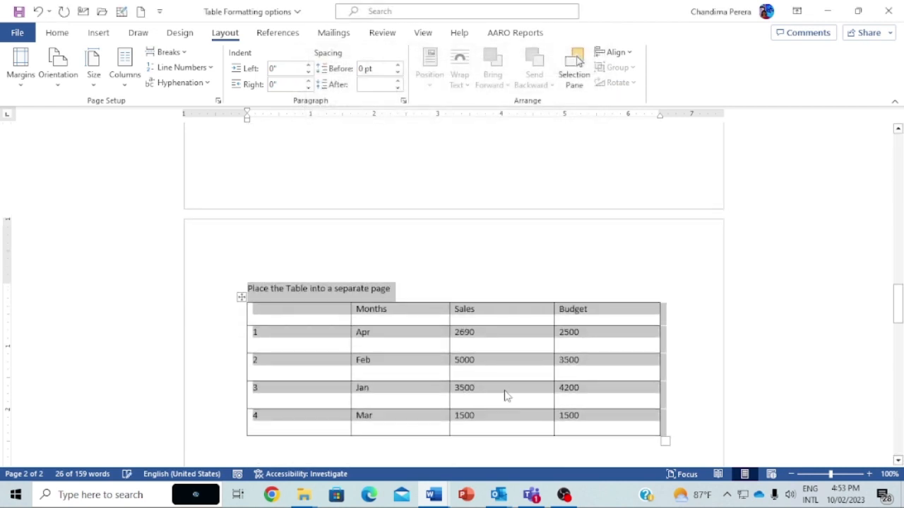
- Set the separated table page's orientation to Landscape and check its layout against the preceding pages
{"action": "left_click", "coordinate": [60, 86]}
{"action": "left_click", "coordinate": [83, 149]}
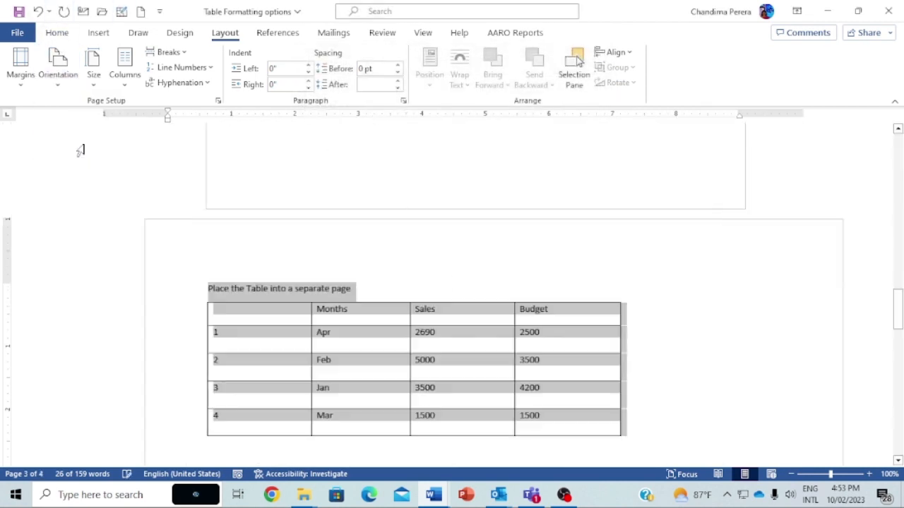
{"action": "left_click", "coordinate": [340, 286]}
{"action": "scroll", "coordinate": [339, 281], "scroll_direction": "up", "scroll_amount": 6}
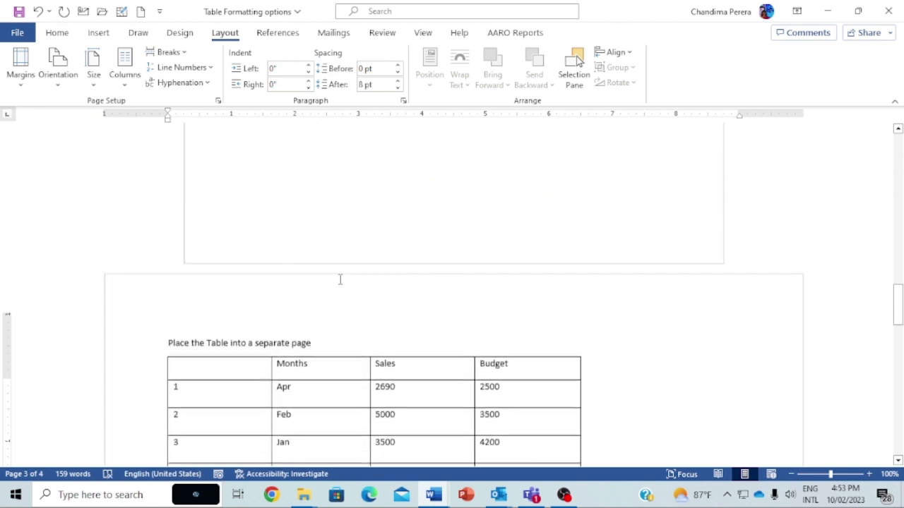
{"action": "scroll", "coordinate": [340, 279], "scroll_direction": "up", "scroll_amount": 12}
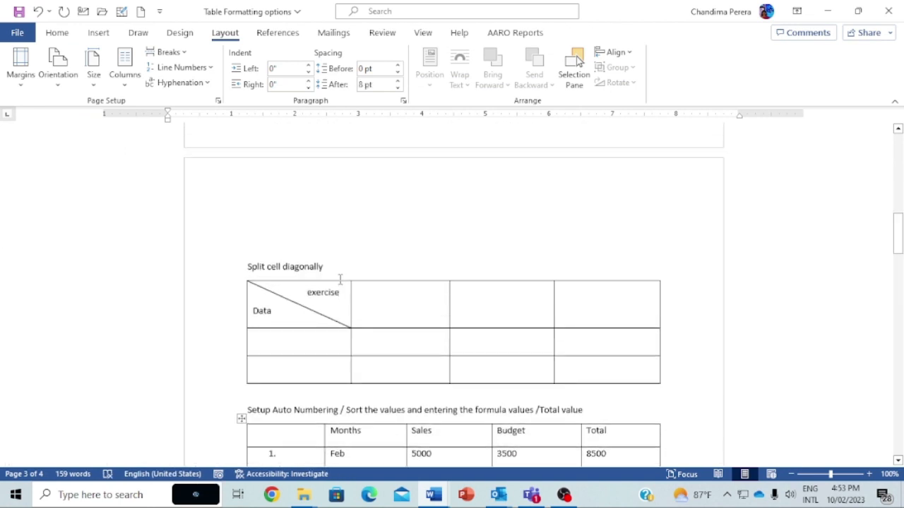
{"action": "scroll", "coordinate": [340, 279], "scroll_direction": "down", "scroll_amount": 15}
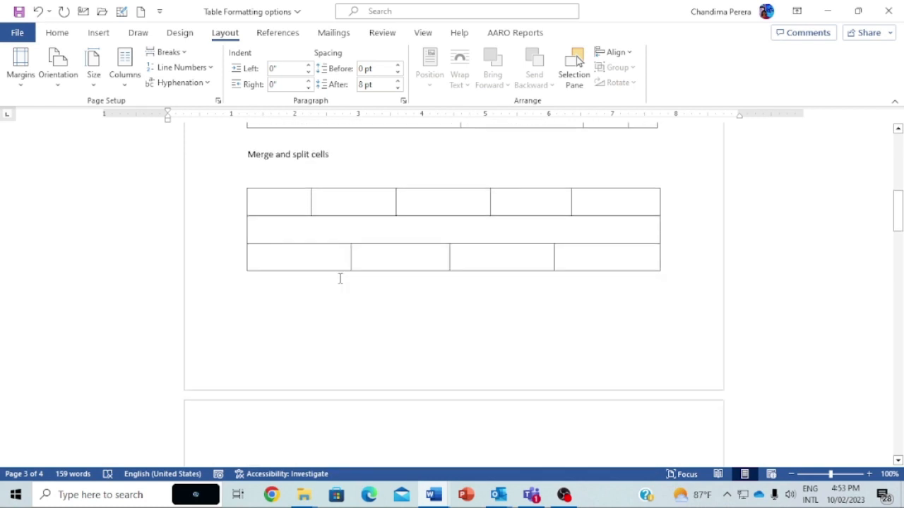
{"action": "scroll", "coordinate": [341, 279], "scroll_direction": "down", "scroll_amount": 10}
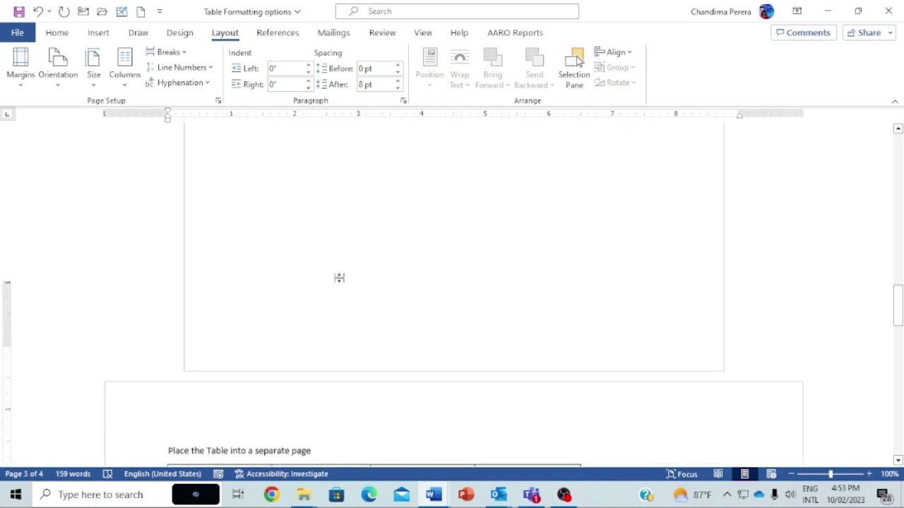
{"action": "left_click", "coordinate": [339, 278]}
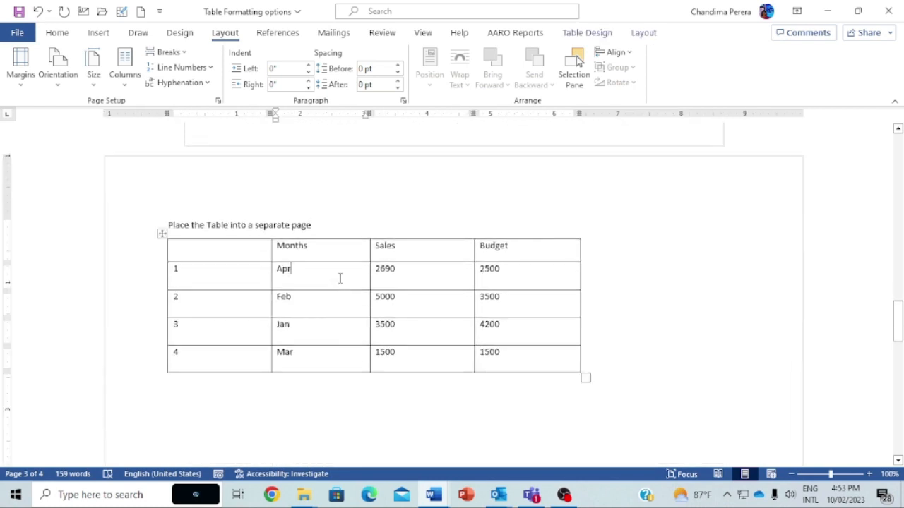